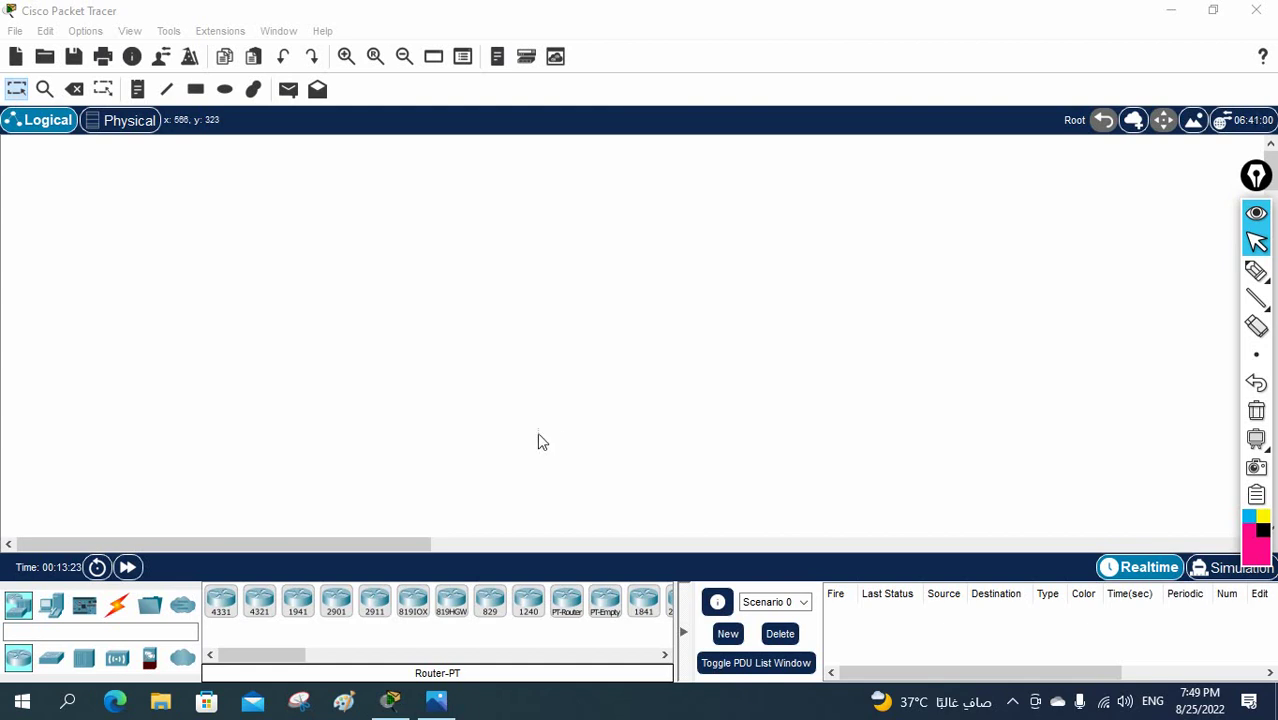
Open Basic Device Configuration.JPG, showing the PC1–S1–S2–PC2 topology and addressing table.
click(436, 700)
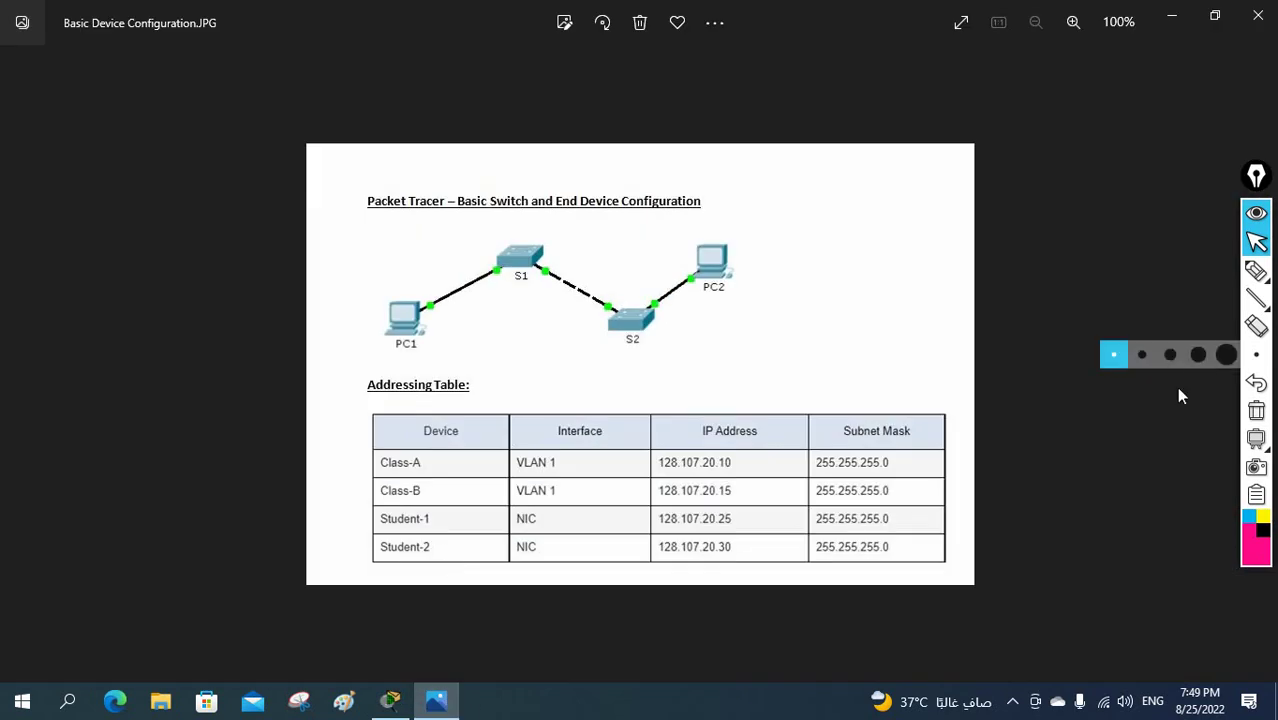
click(1256, 270)
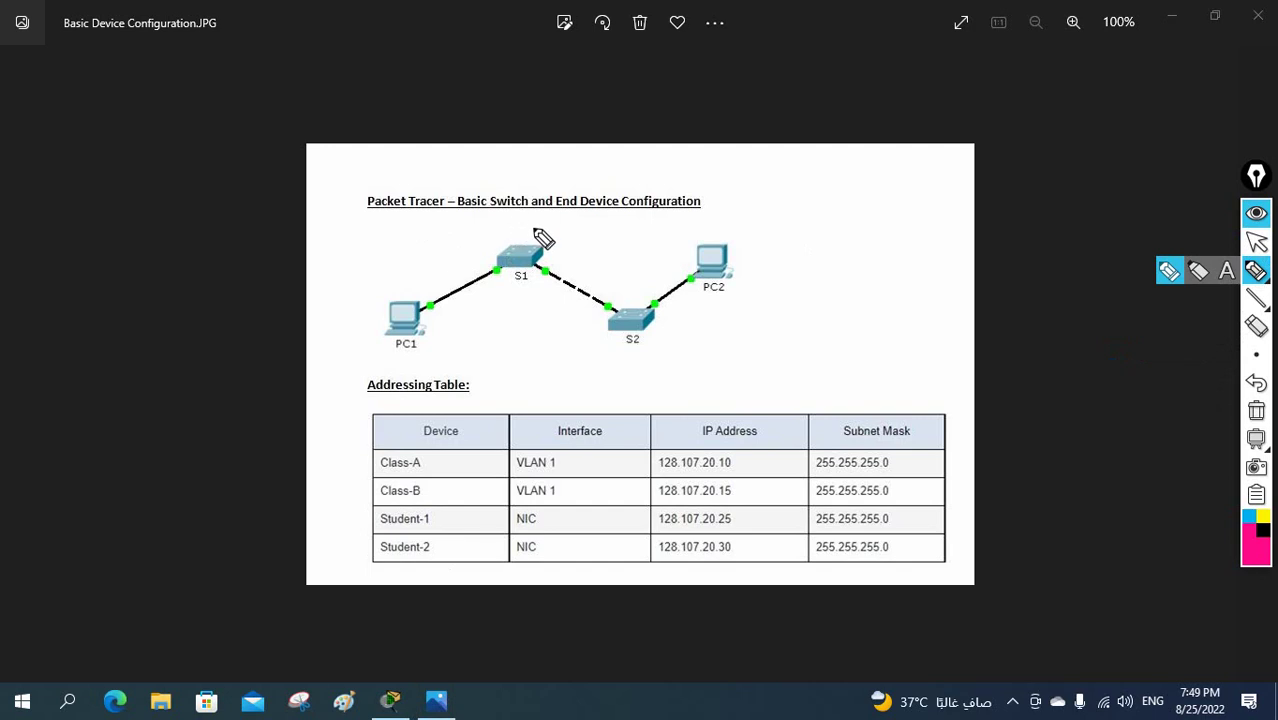
drag(708, 207, 750, 191)
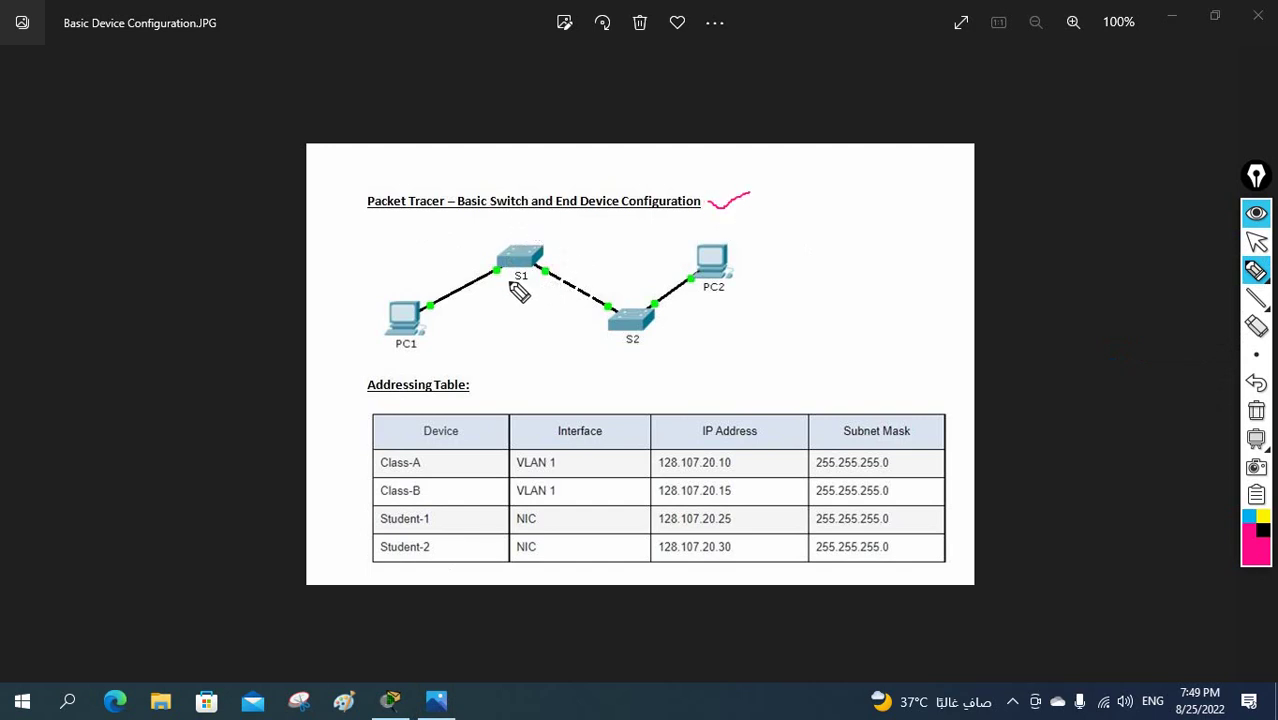
drag(507, 284, 537, 284)
drag(621, 351, 646, 351)
drag(390, 352, 421, 352)
drag(698, 300, 735, 300)
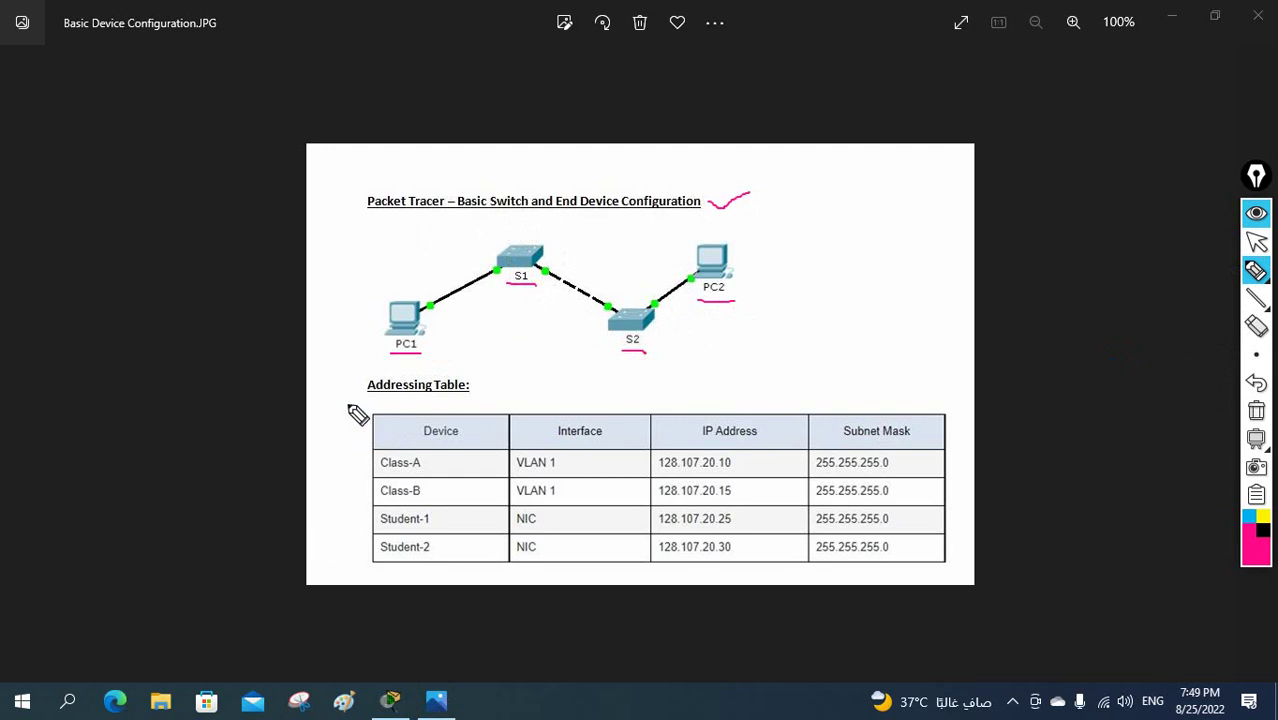
mouse_move(339, 395)
mouse_down()
mouse_move(342, 428)
mouse_move(362, 440)
mouse_up()
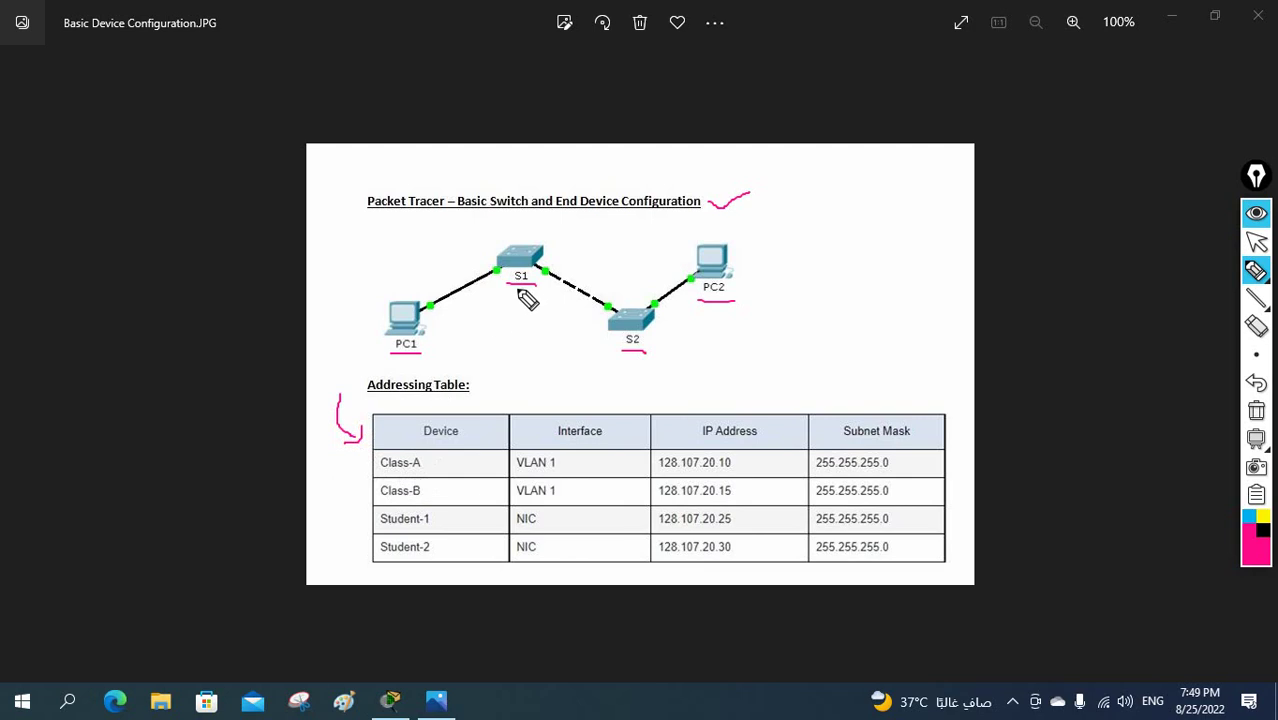
click(381, 471)
drag(381, 471, 424, 474)
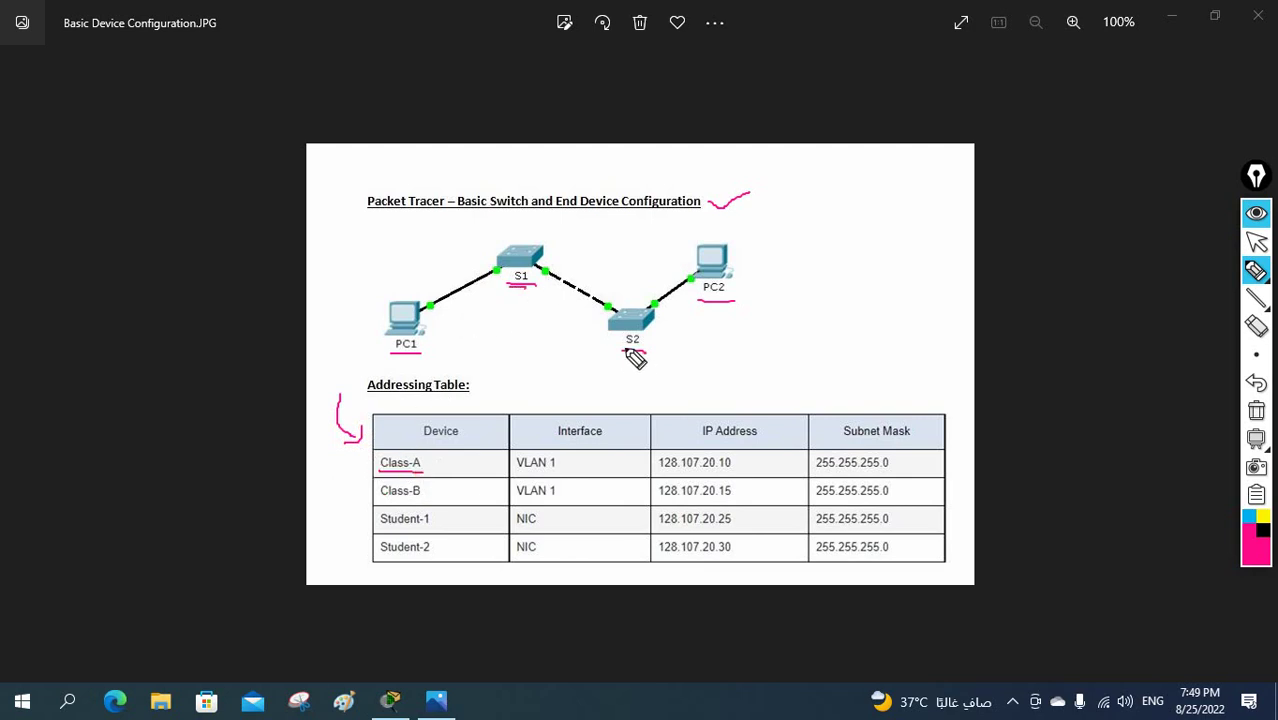
drag(381, 502, 424, 505)
drag(658, 469, 731, 467)
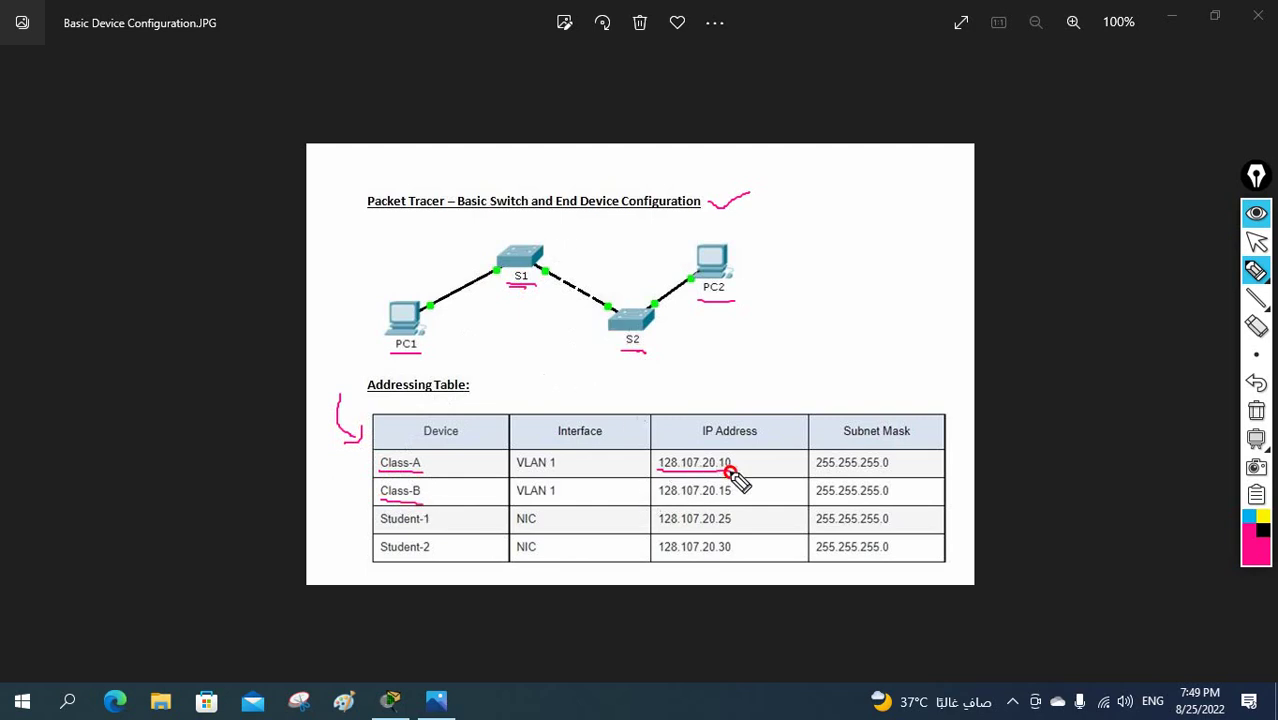
drag(816, 471, 888, 471)
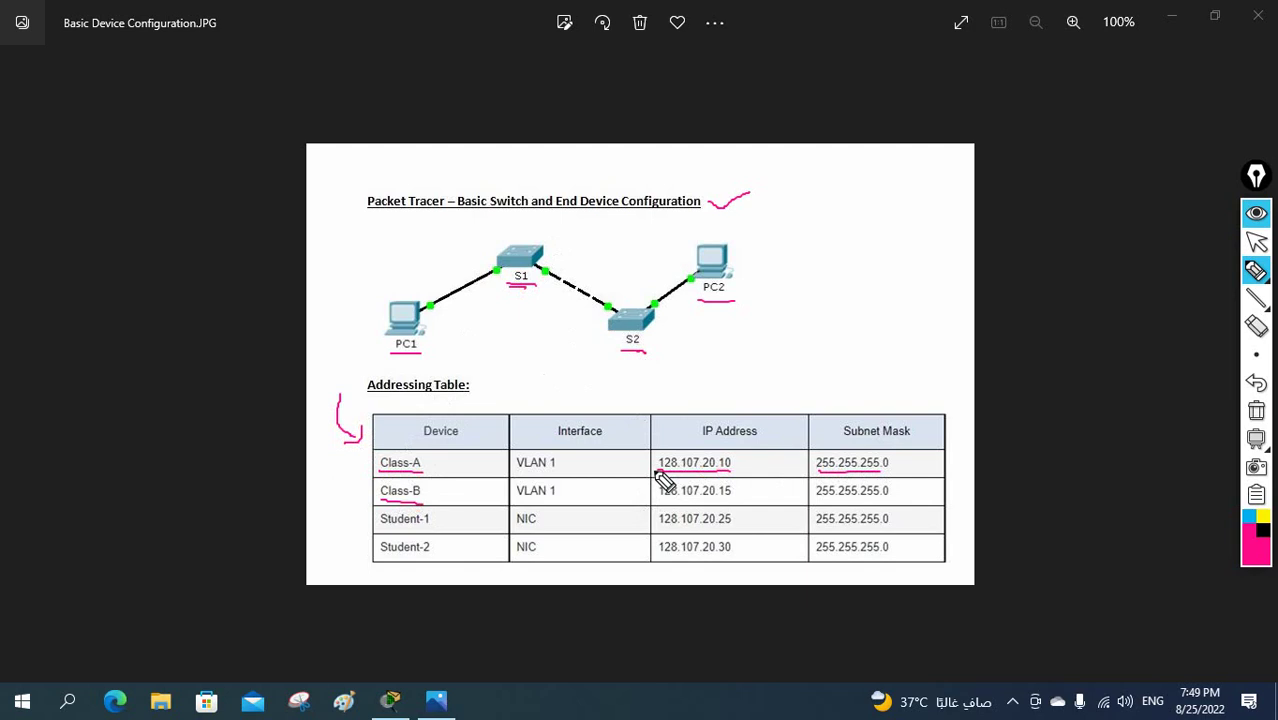
drag(660, 469, 562, 469)
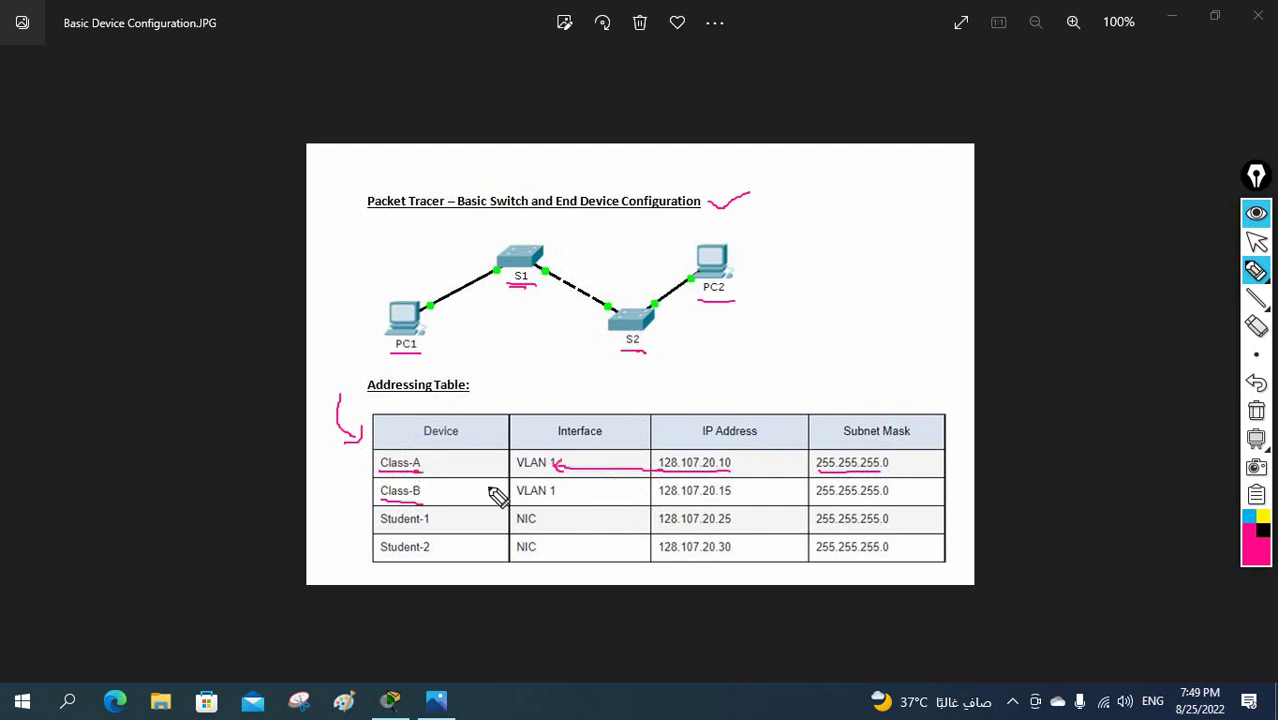
mouse_move(589, 497)
mouse_down()
mouse_move(571, 488)
mouse_move(576, 502)
mouse_move(659, 491)
mouse_up()
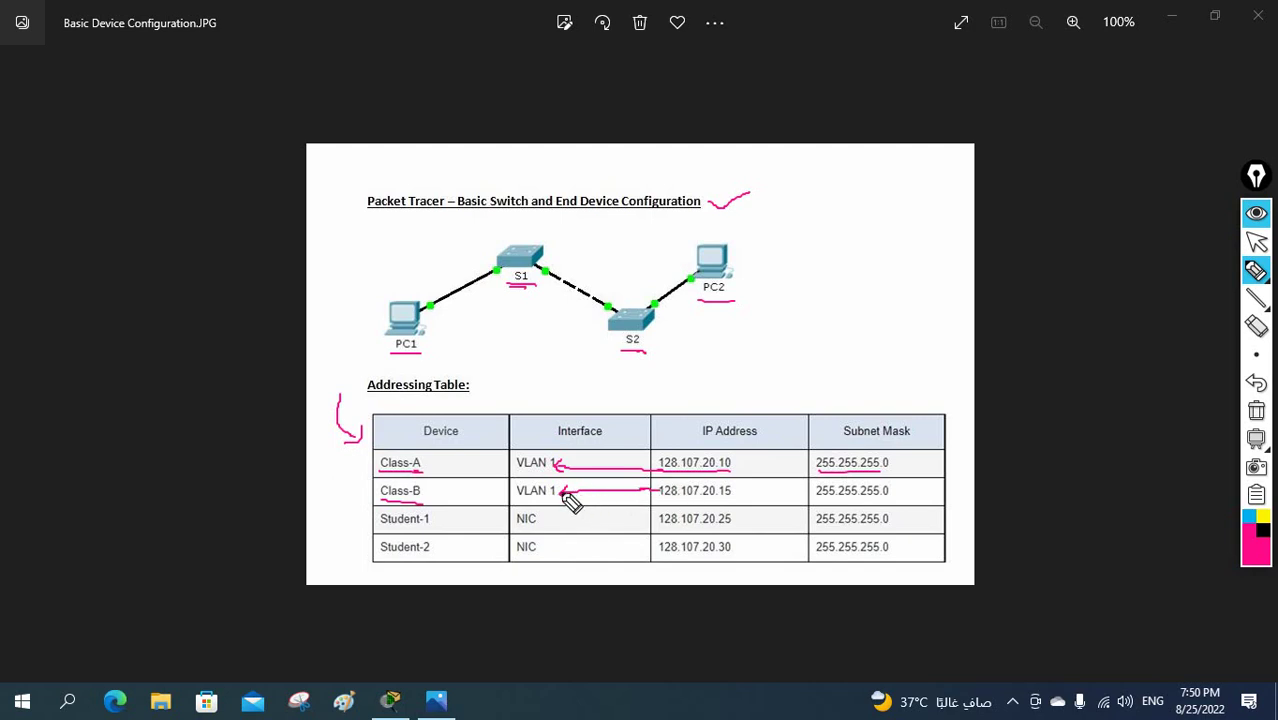
drag(739, 491, 745, 491)
mouse_move(563, 496)
mouse_down()
mouse_move(524, 478)
mouse_move(503, 497)
mouse_move(556, 491)
mouse_up()
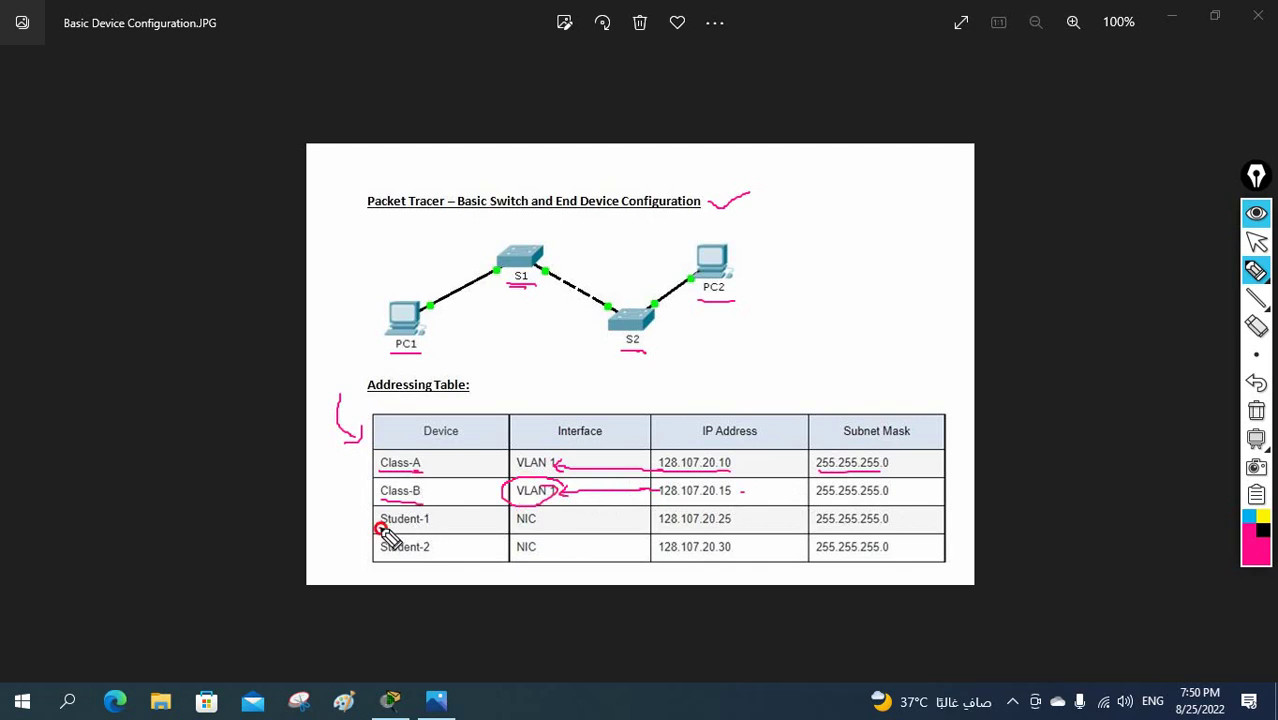
drag(380, 530, 429, 530)
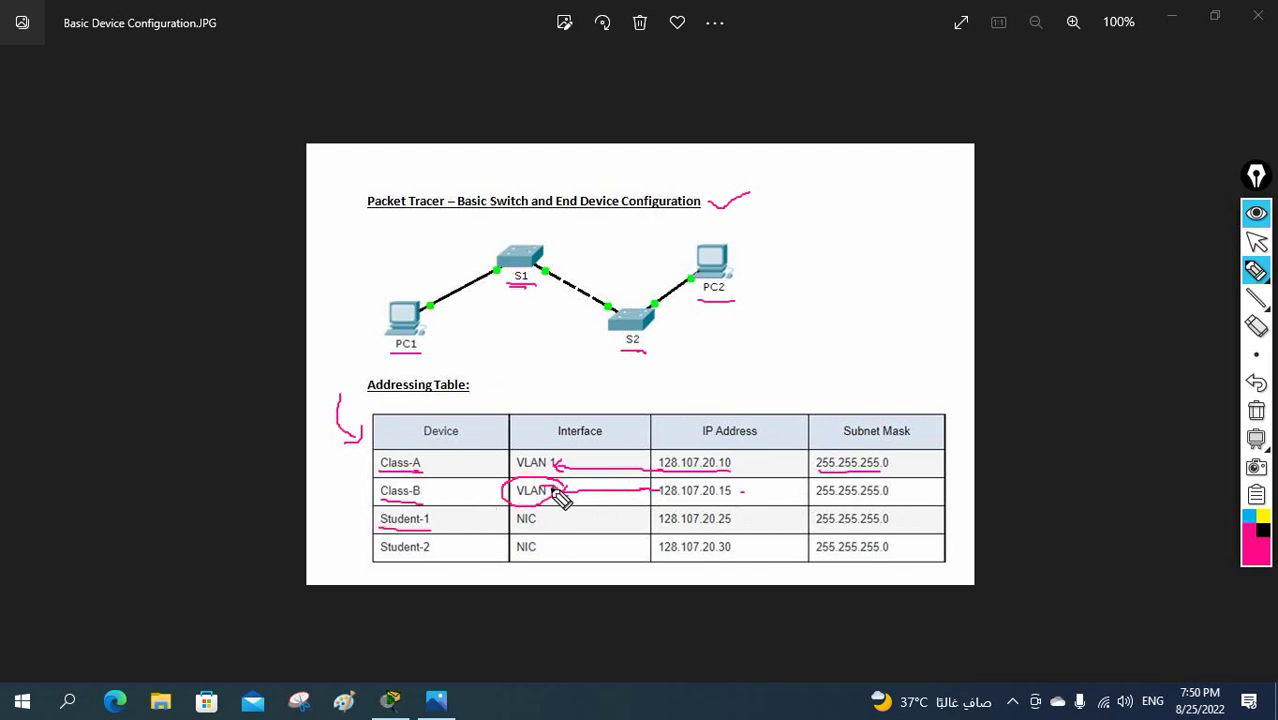
drag(656, 532, 730, 532)
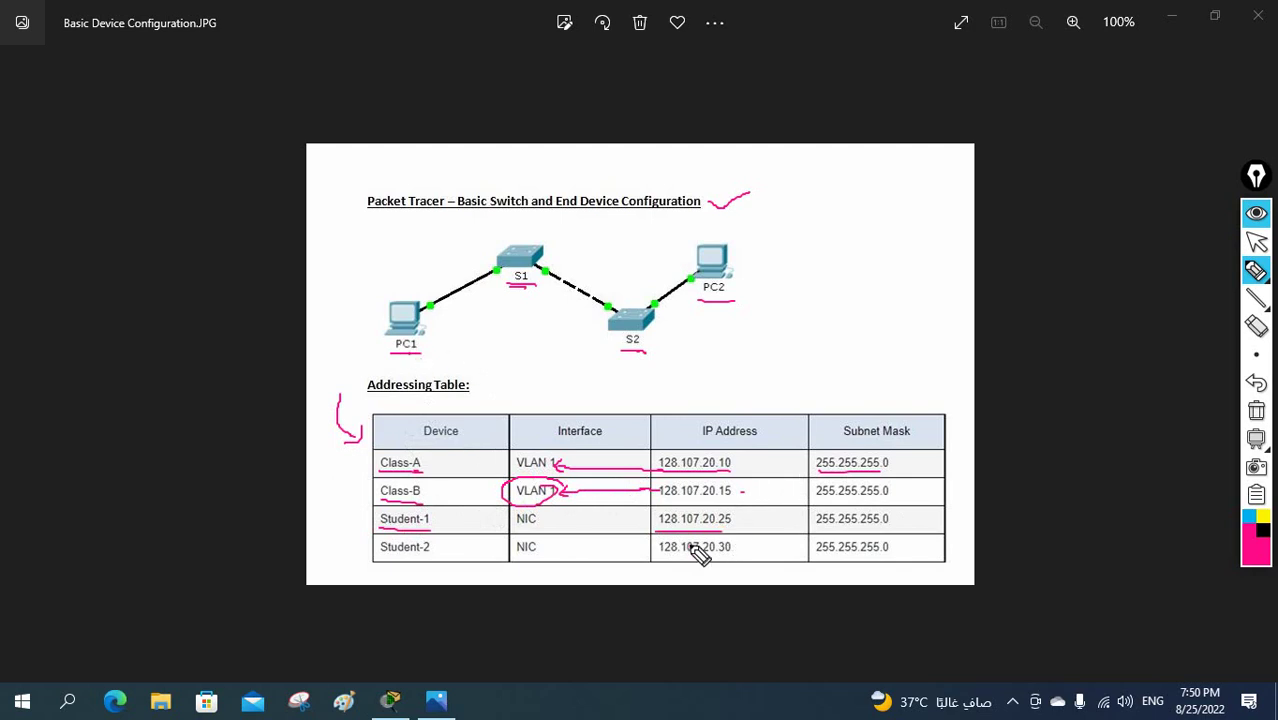
drag(659, 562, 746, 561)
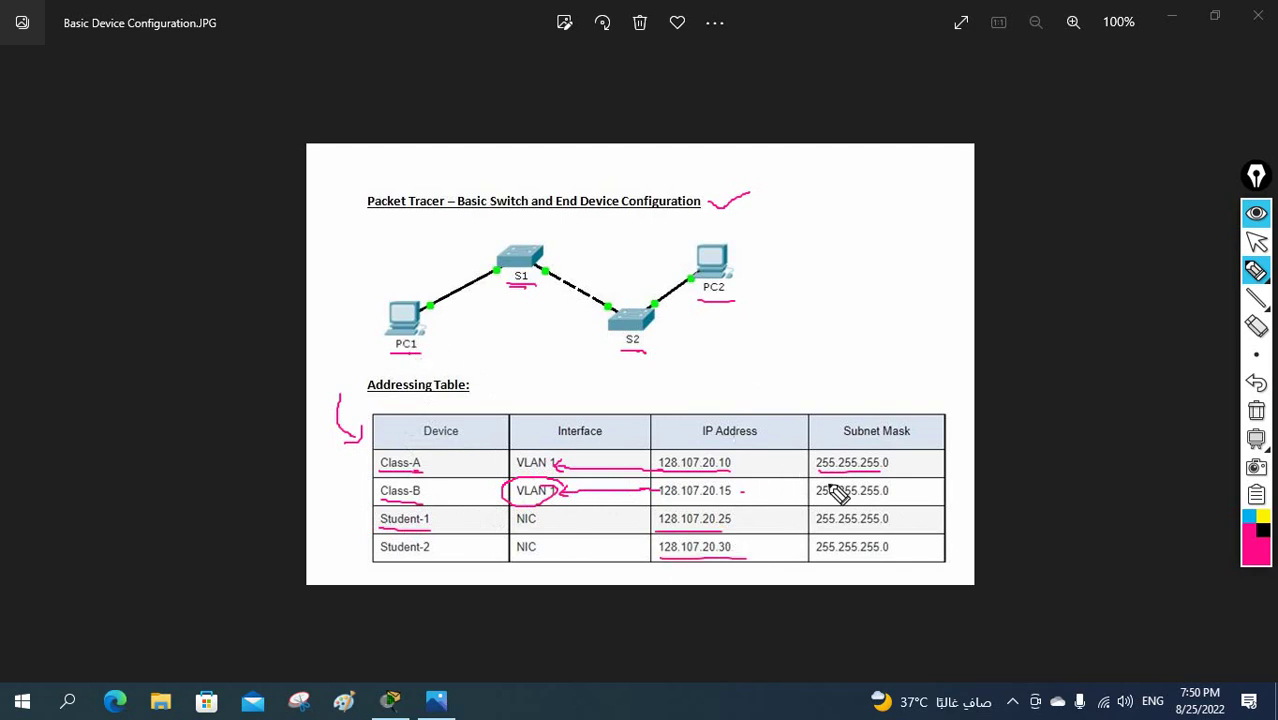
click(1256, 410)
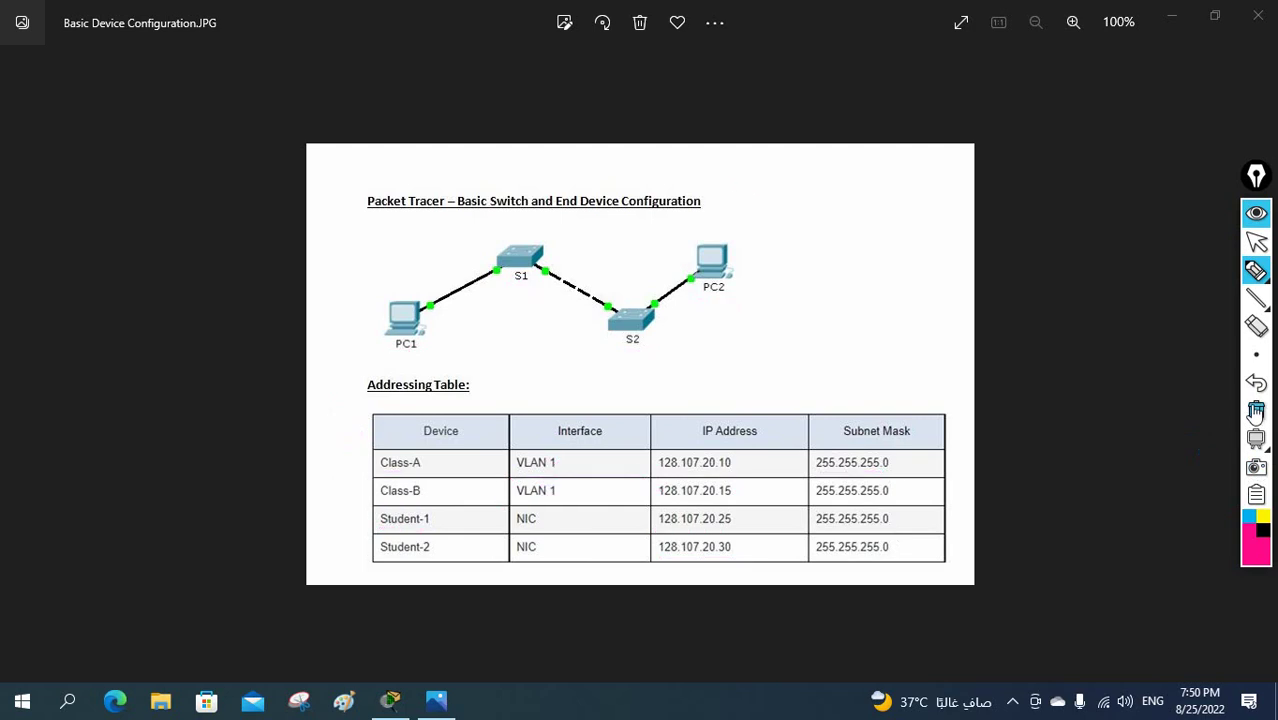
click(1256, 242)
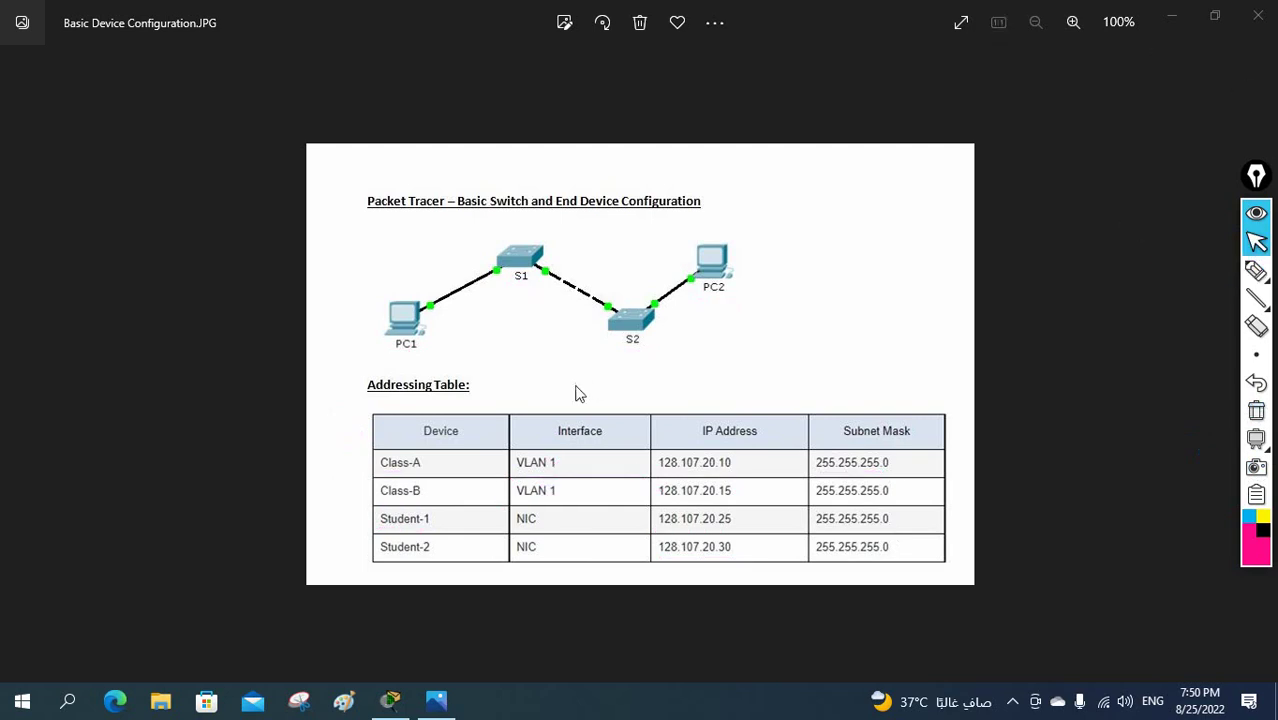
Place two 2960 switches, Switch0 and Switch1, on the Packet Tracer canvas.
click(389, 701)
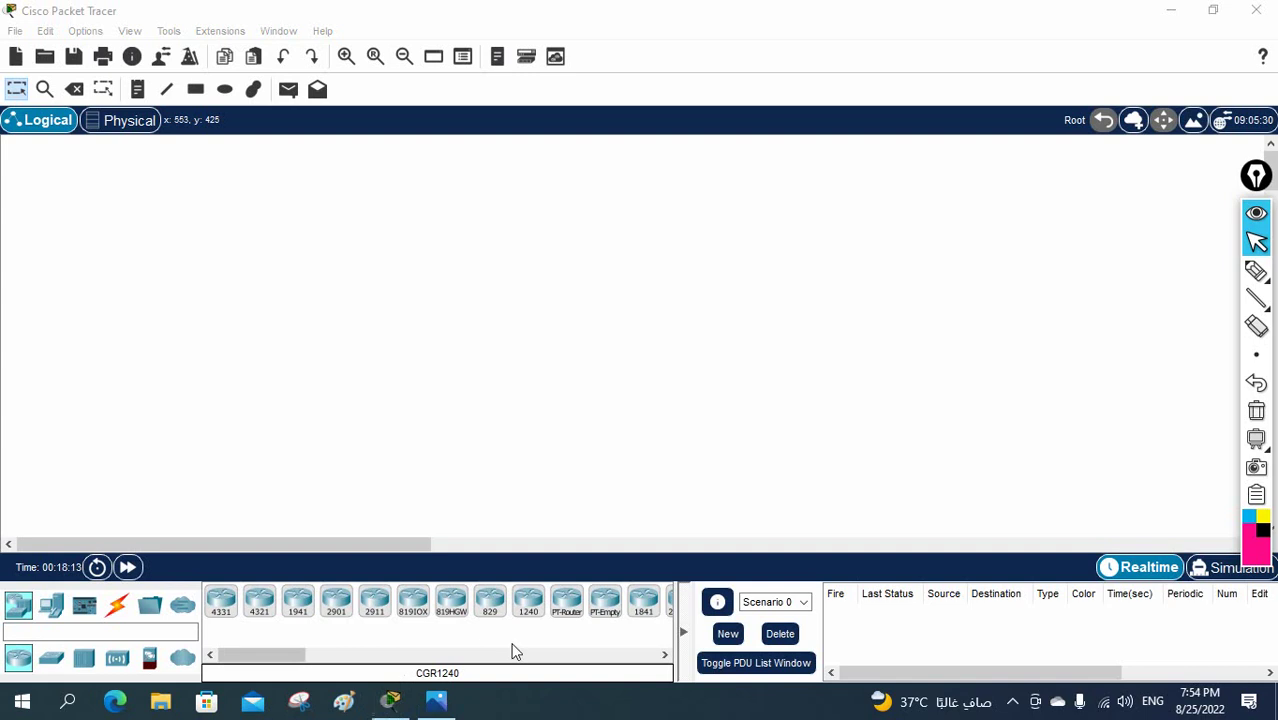
click(51, 658)
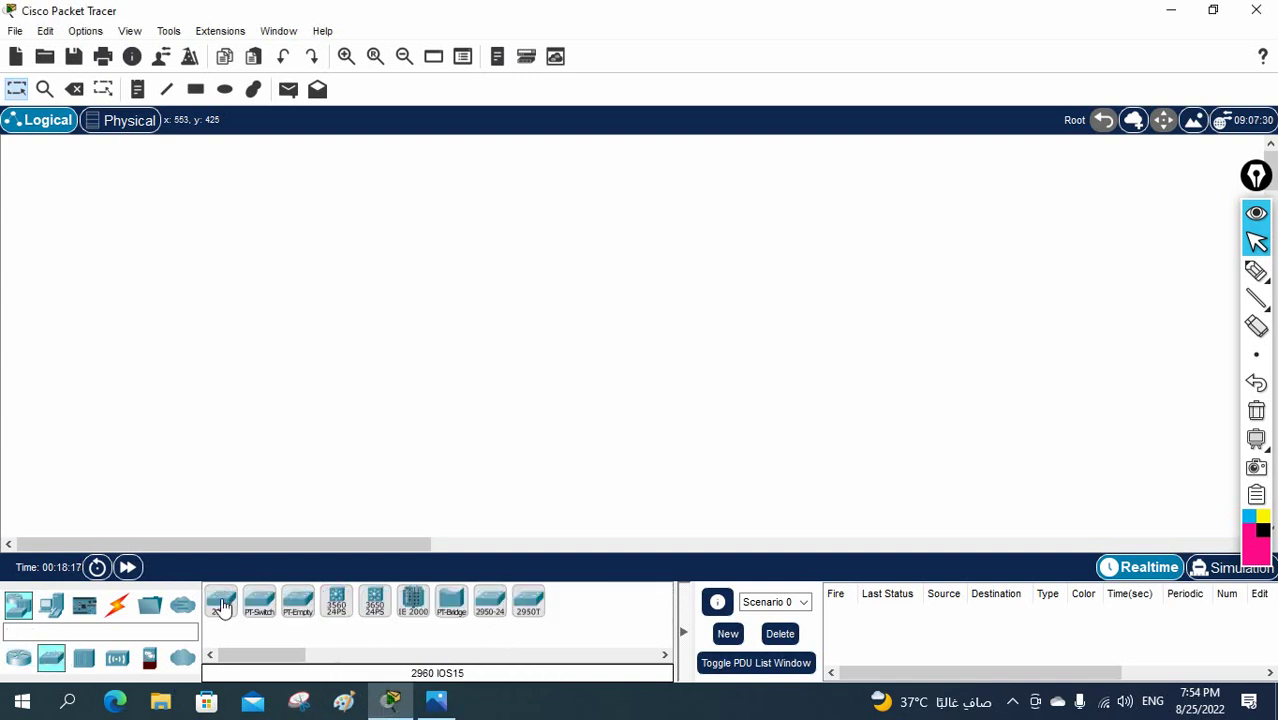
click(222, 606)
click(331, 213)
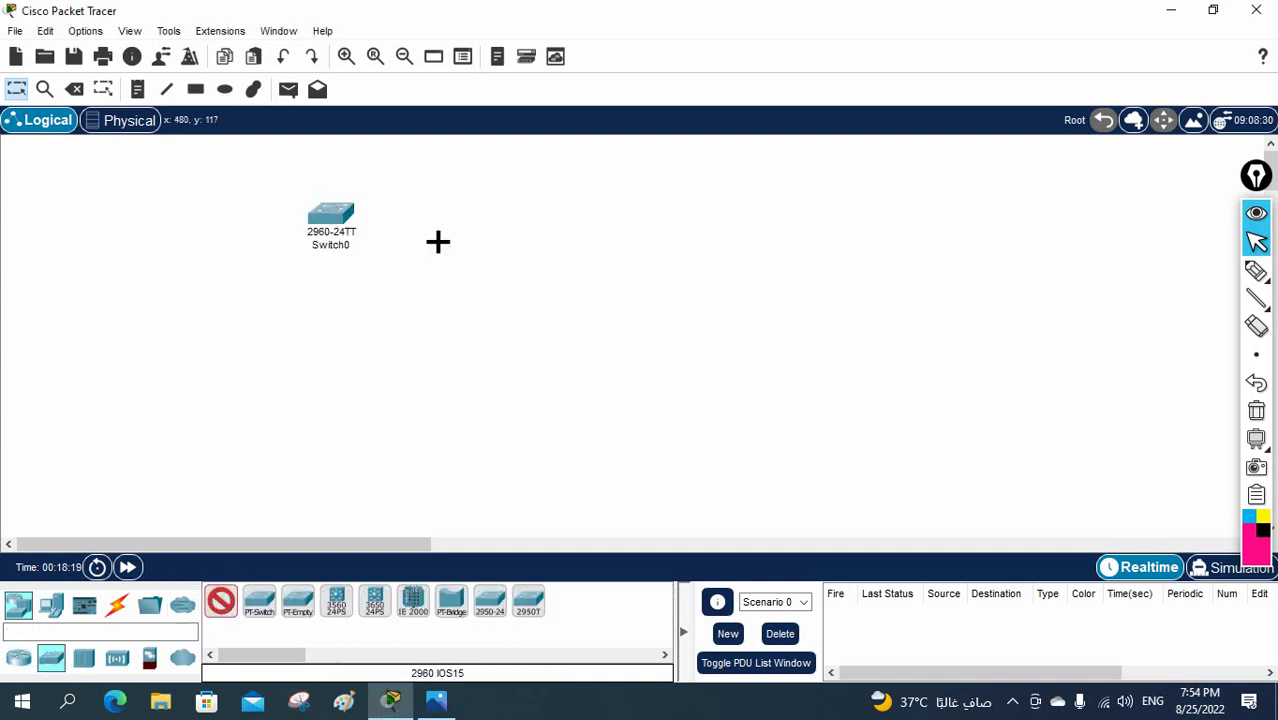
click(530, 305)
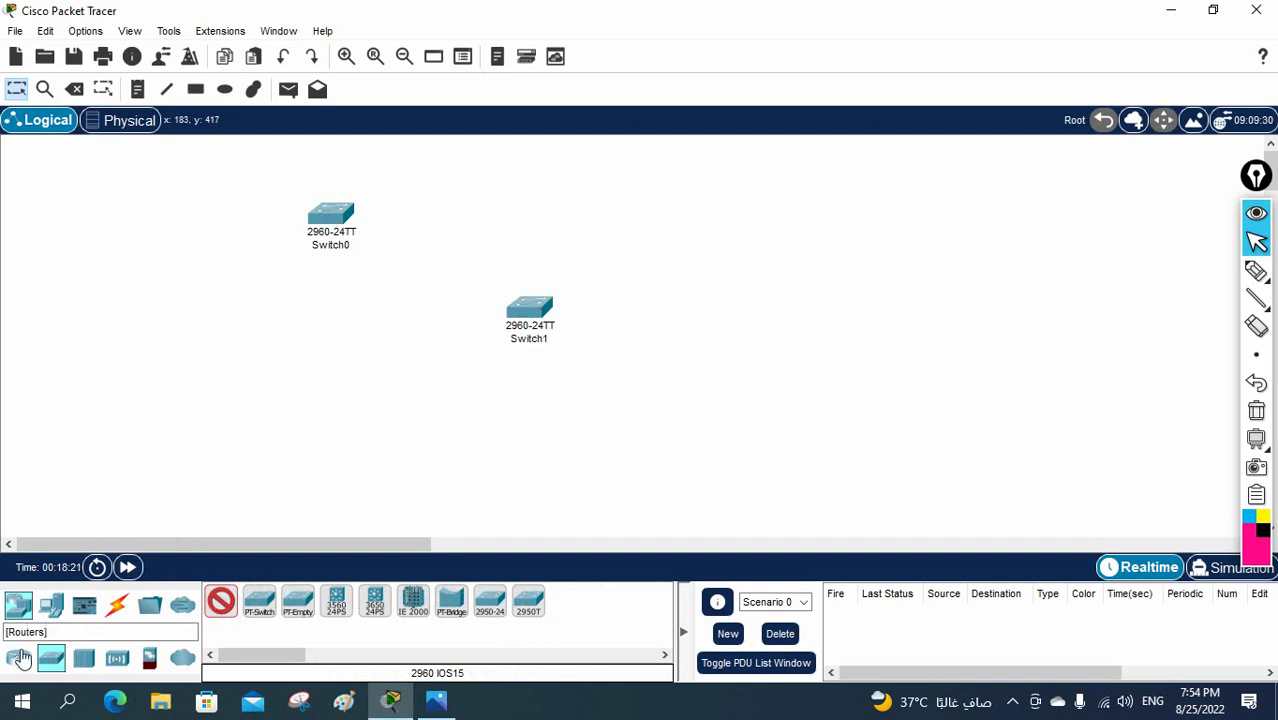
Place two generic PCs, PC0 on the left and PC1 at the upper right.
click(51, 605)
click(221, 600)
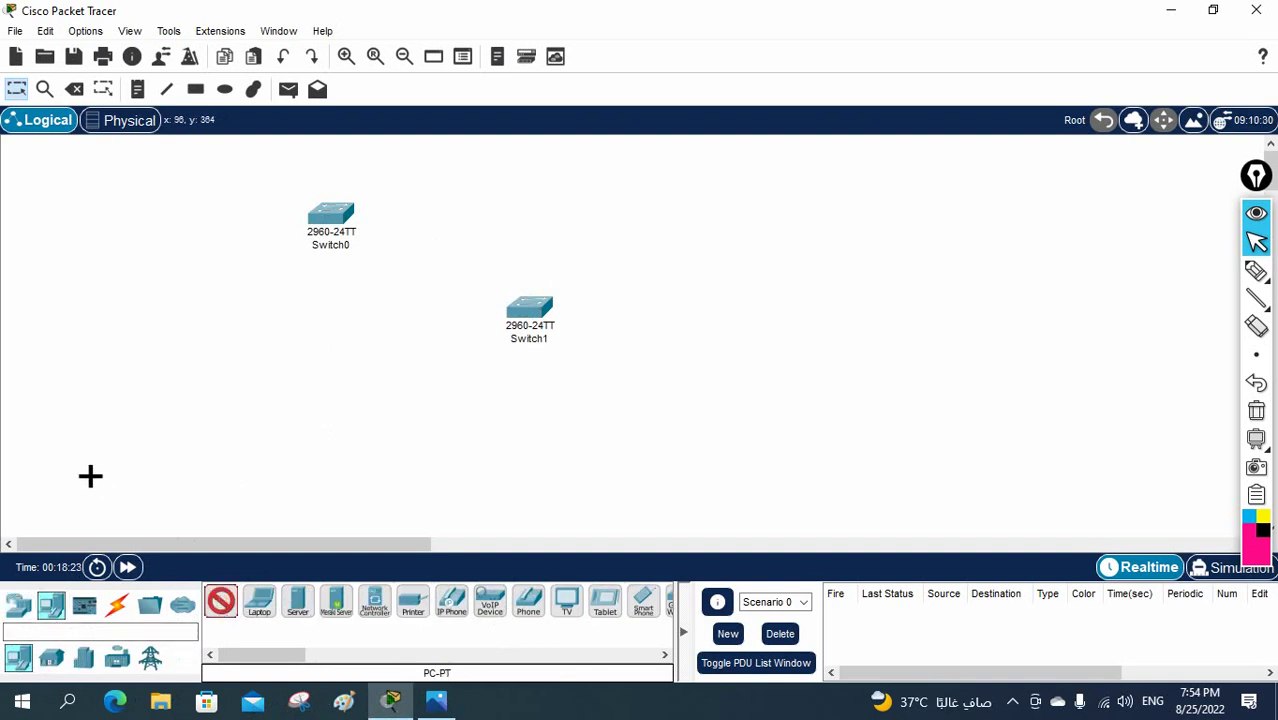
click(180, 343)
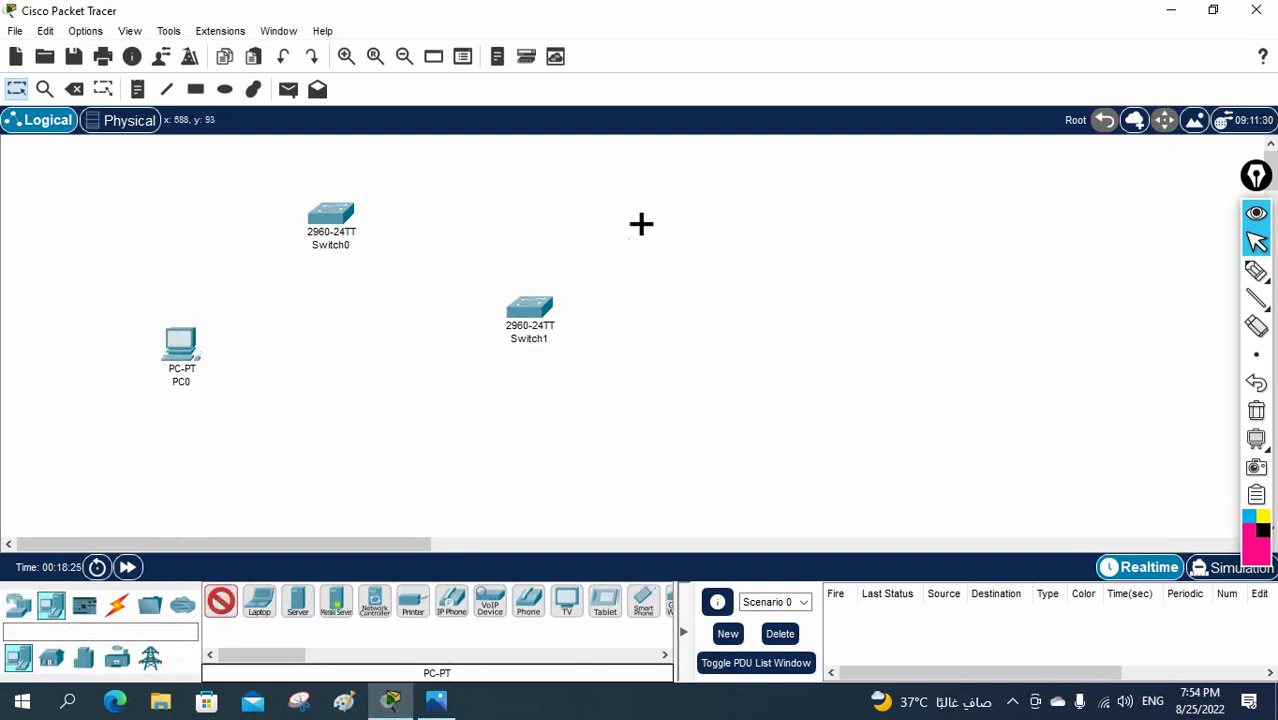
click(665, 207)
Cable PC0–Switch0, Switch0–Switch1 and Switch1–PC1 using automatic connections.
click(116, 605)
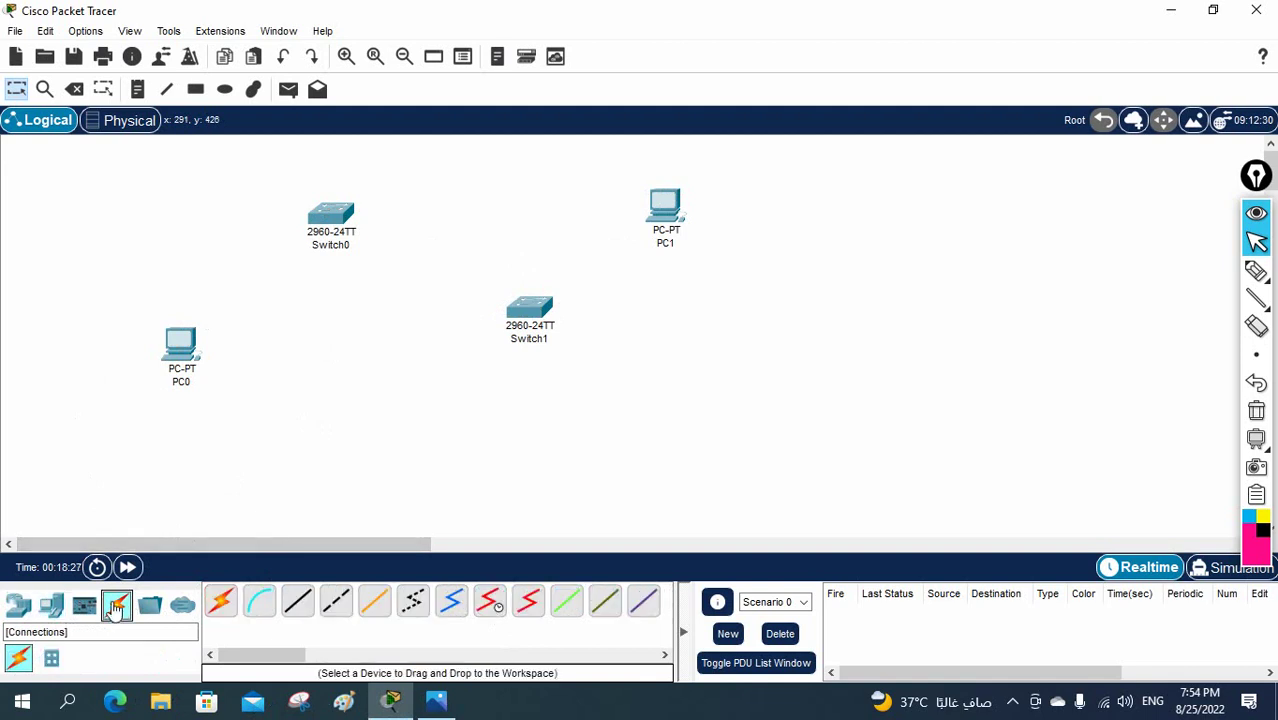
click(221, 600)
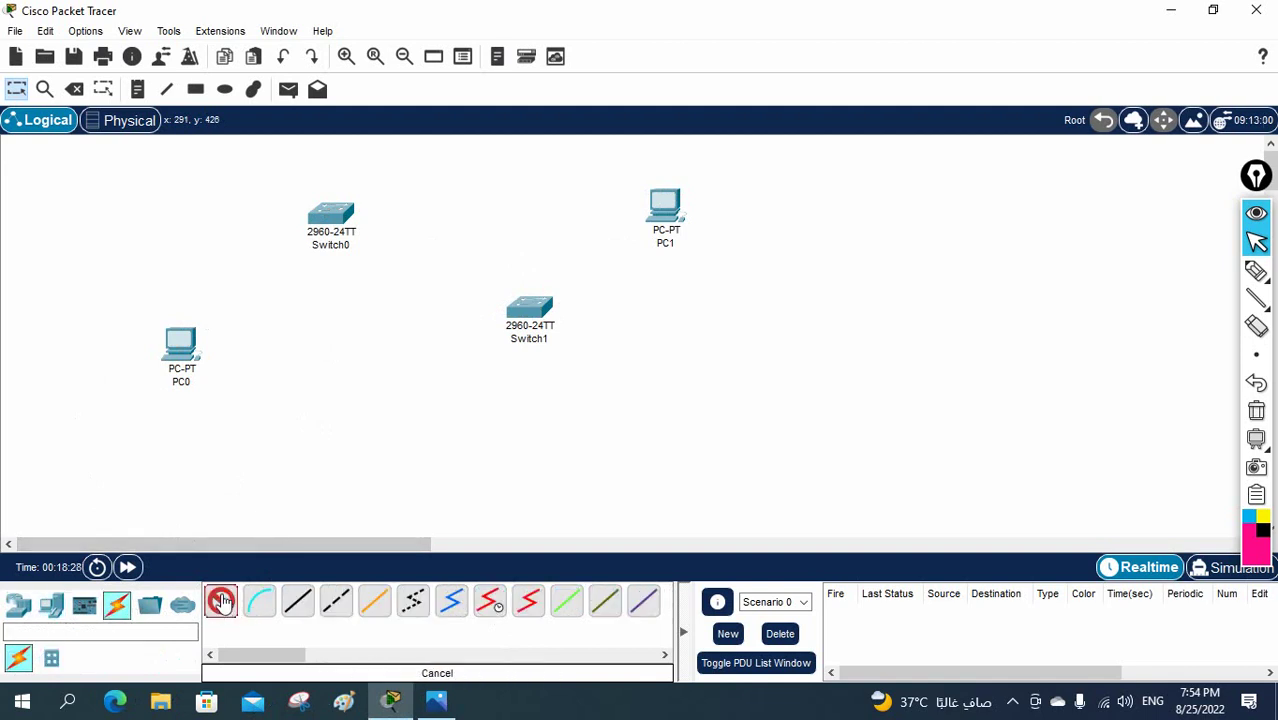
click(185, 340)
click(333, 224)
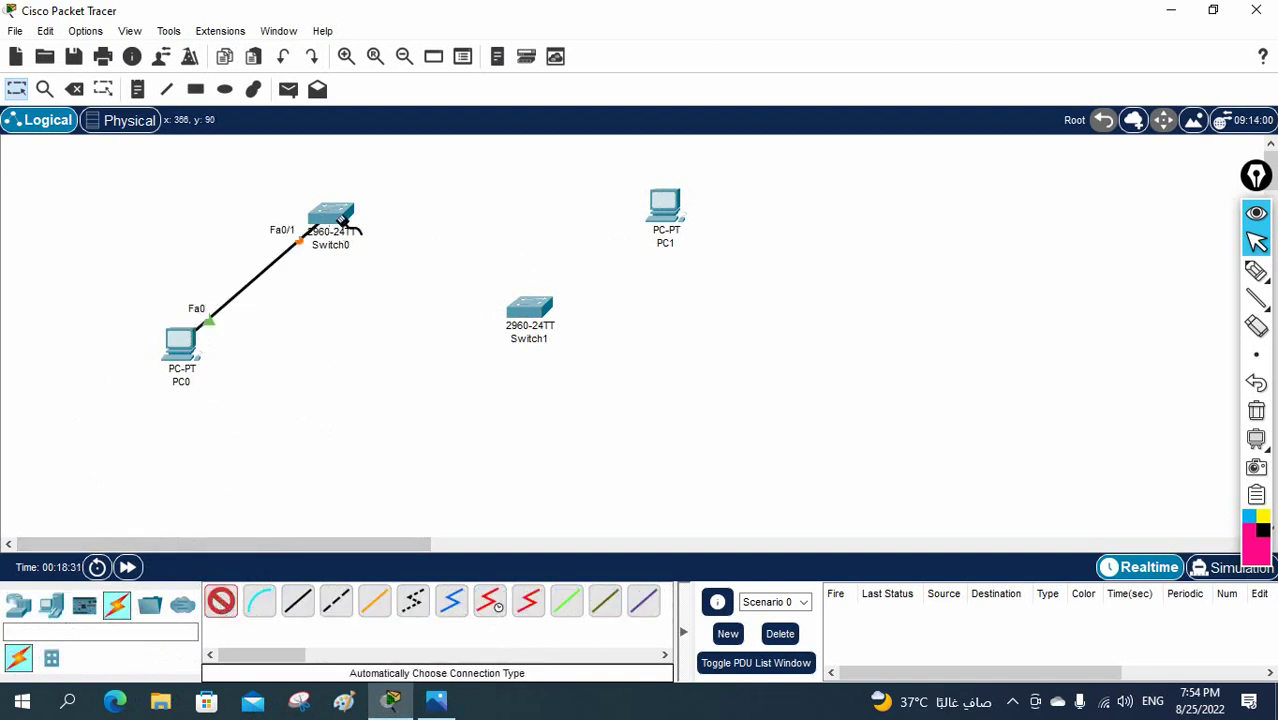
click(345, 222)
click(530, 306)
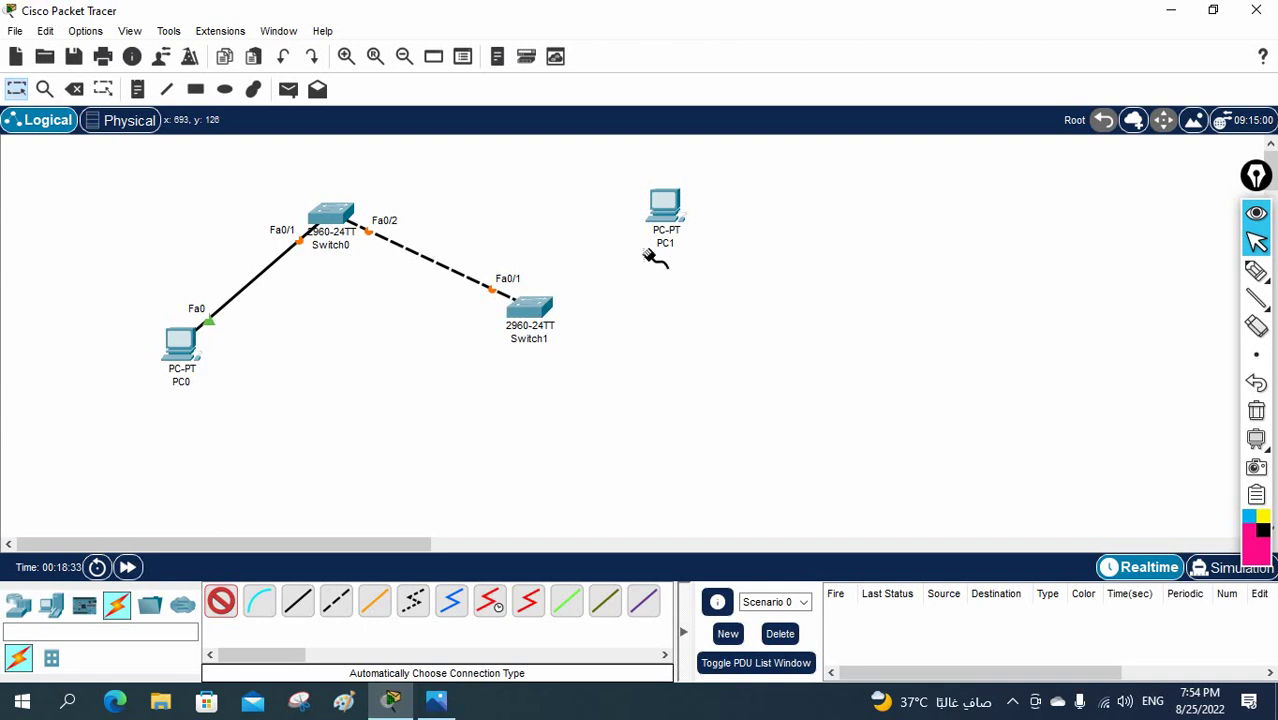
click(665, 206)
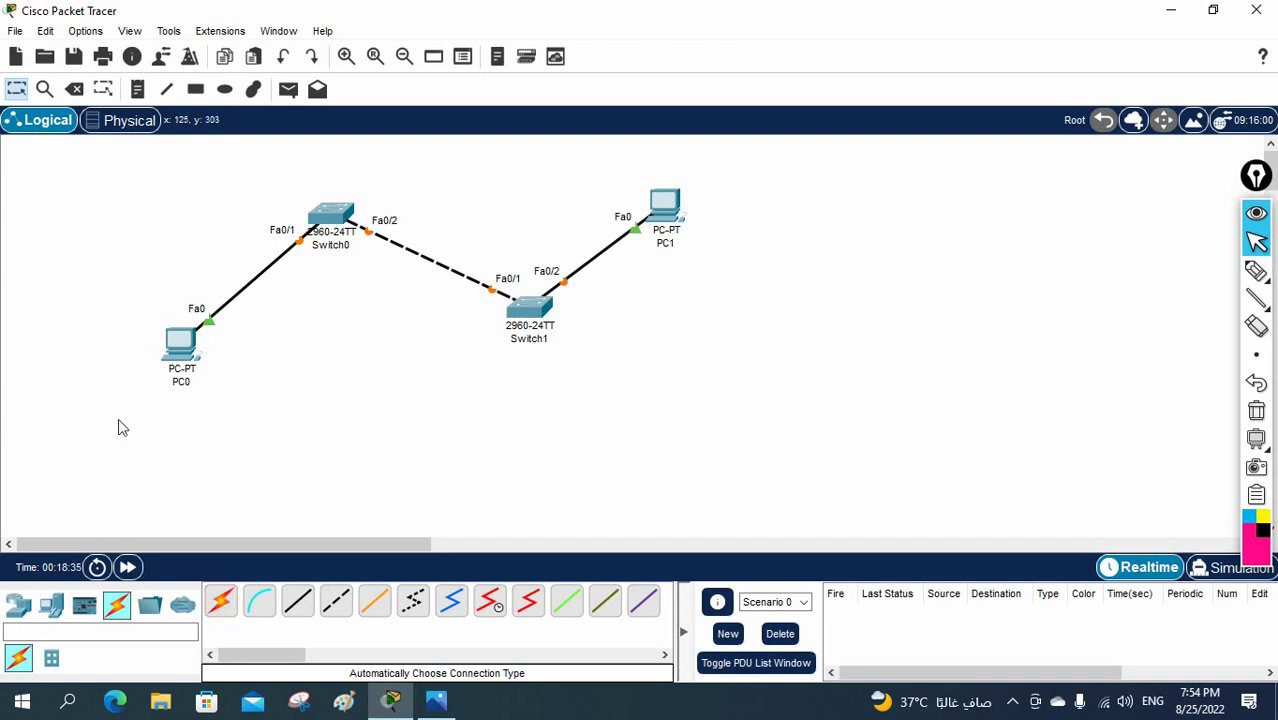
click(438, 703)
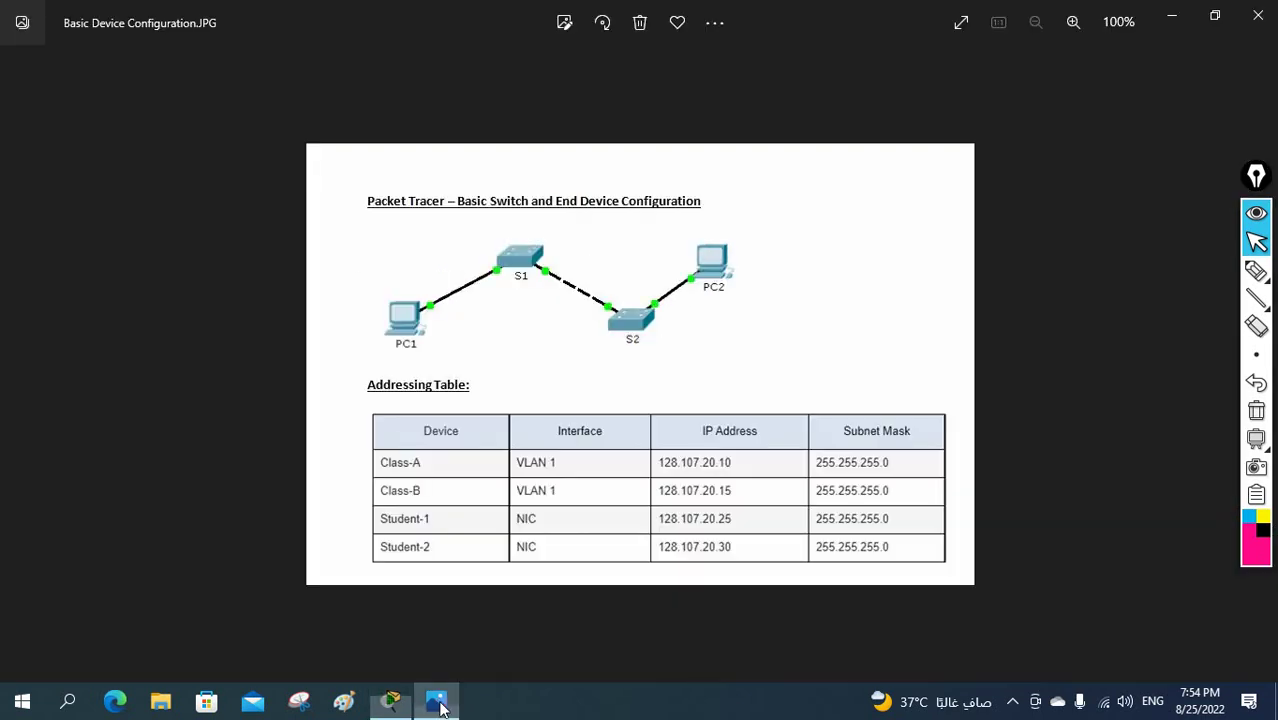
Rename PC0 to Student 1.
click(436, 702)
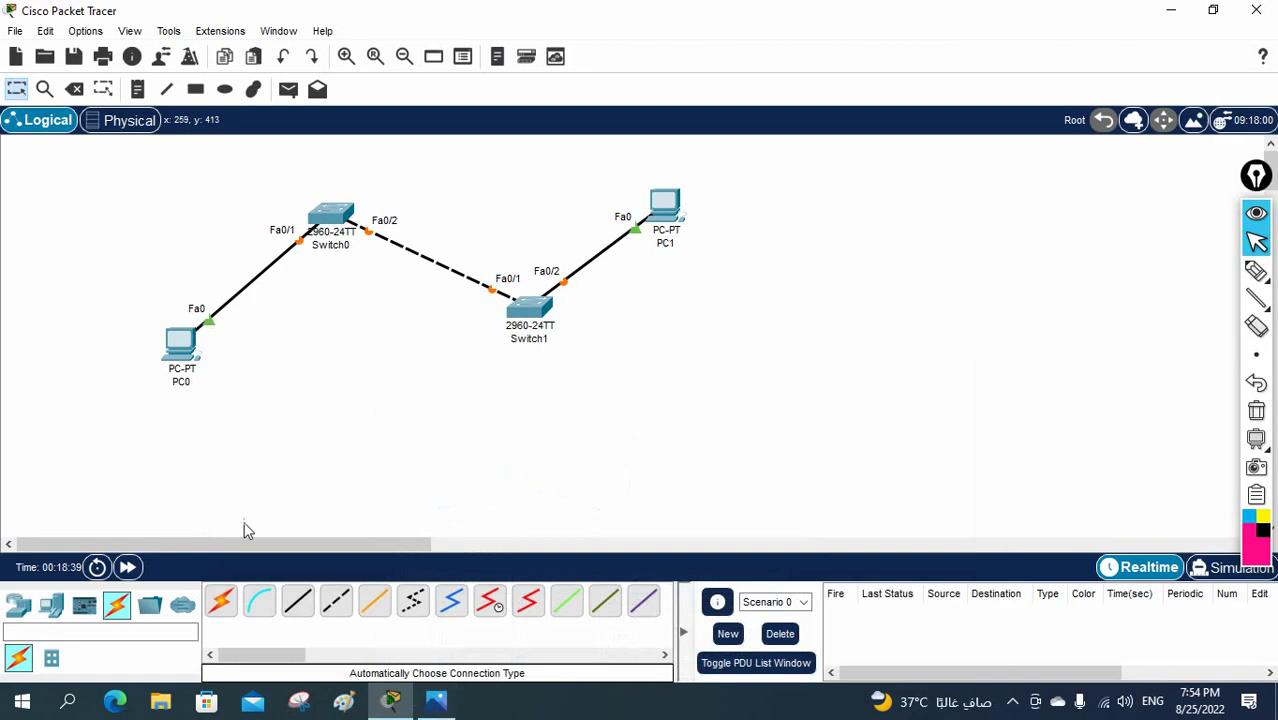
click(181, 382)
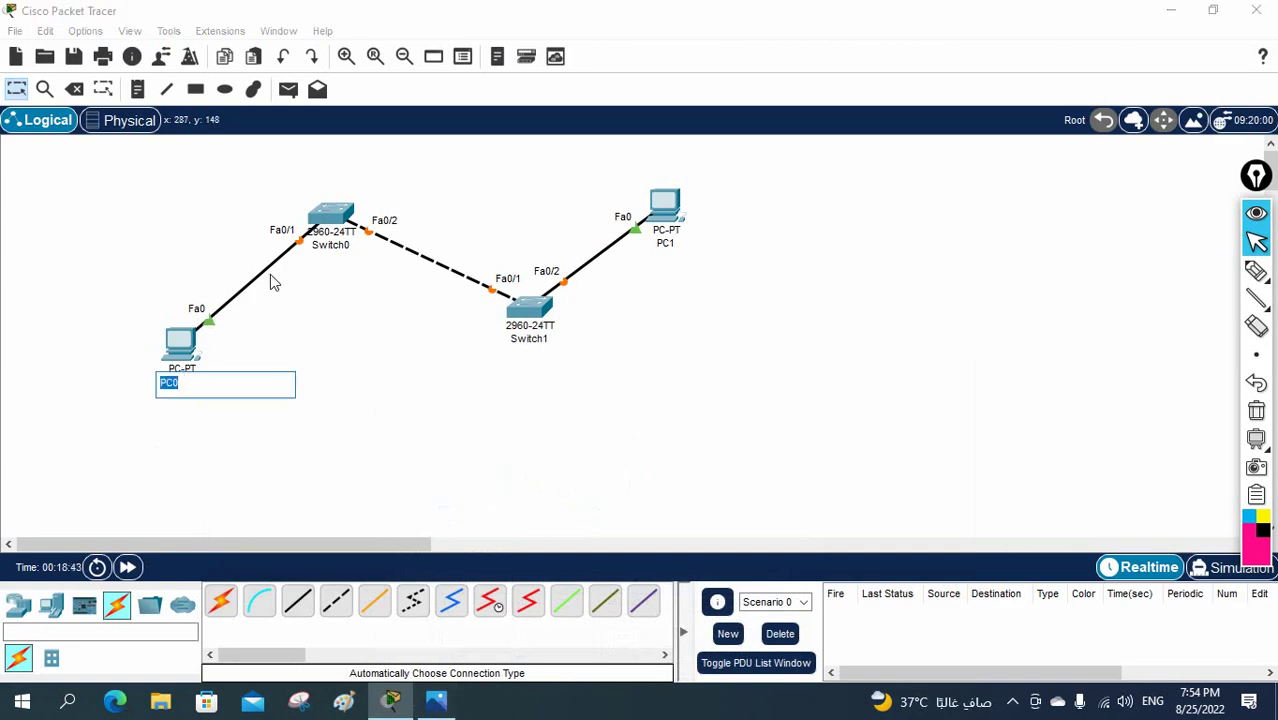
text(Studenty)
key(BackSpace)
text(1)
key(ctrl+a)
key(ctrl+c)
click(665, 242)
Rename PC1 to Student 2, checking the reference image.
double_click(663, 245)
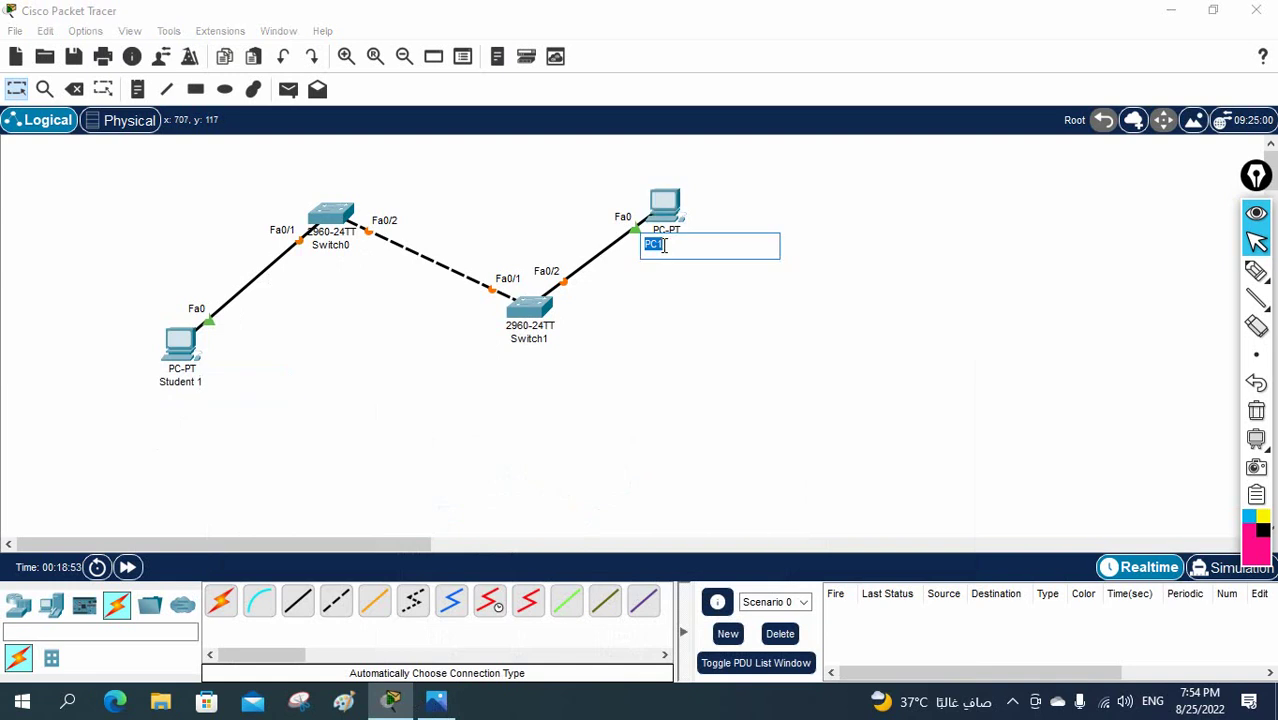
key(ctrl+v)
click(701, 394)
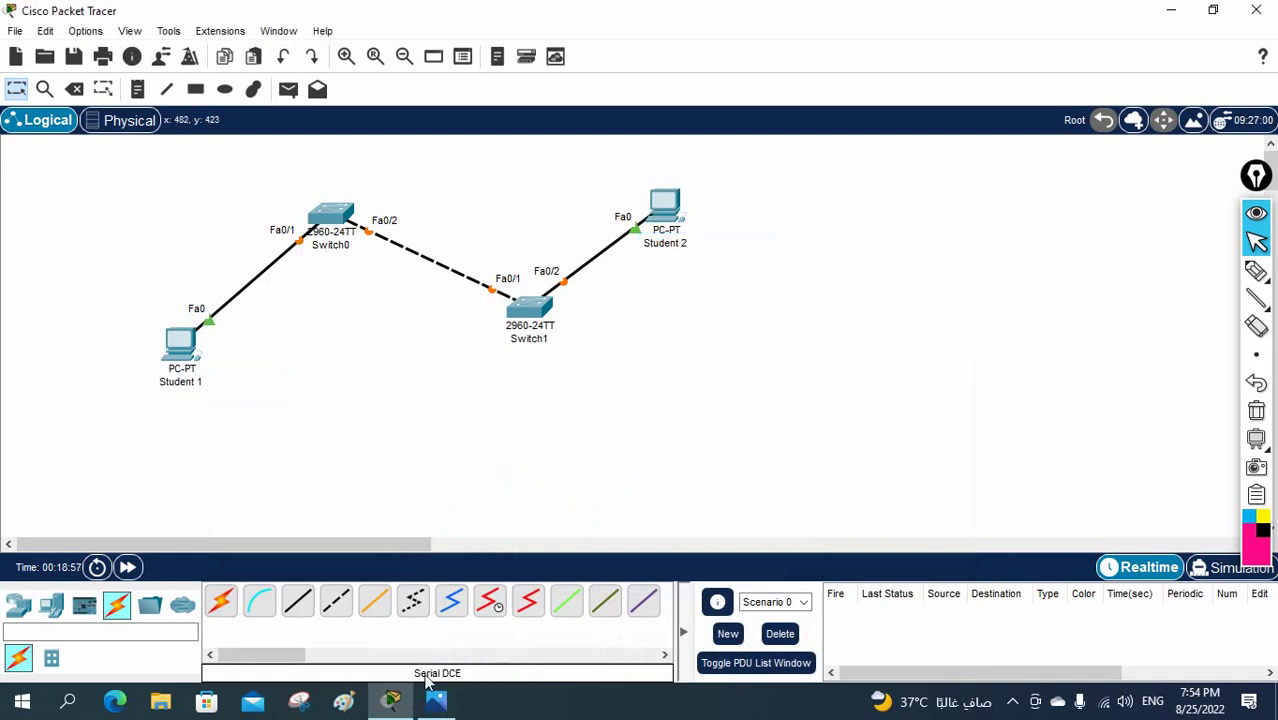
click(440, 703)
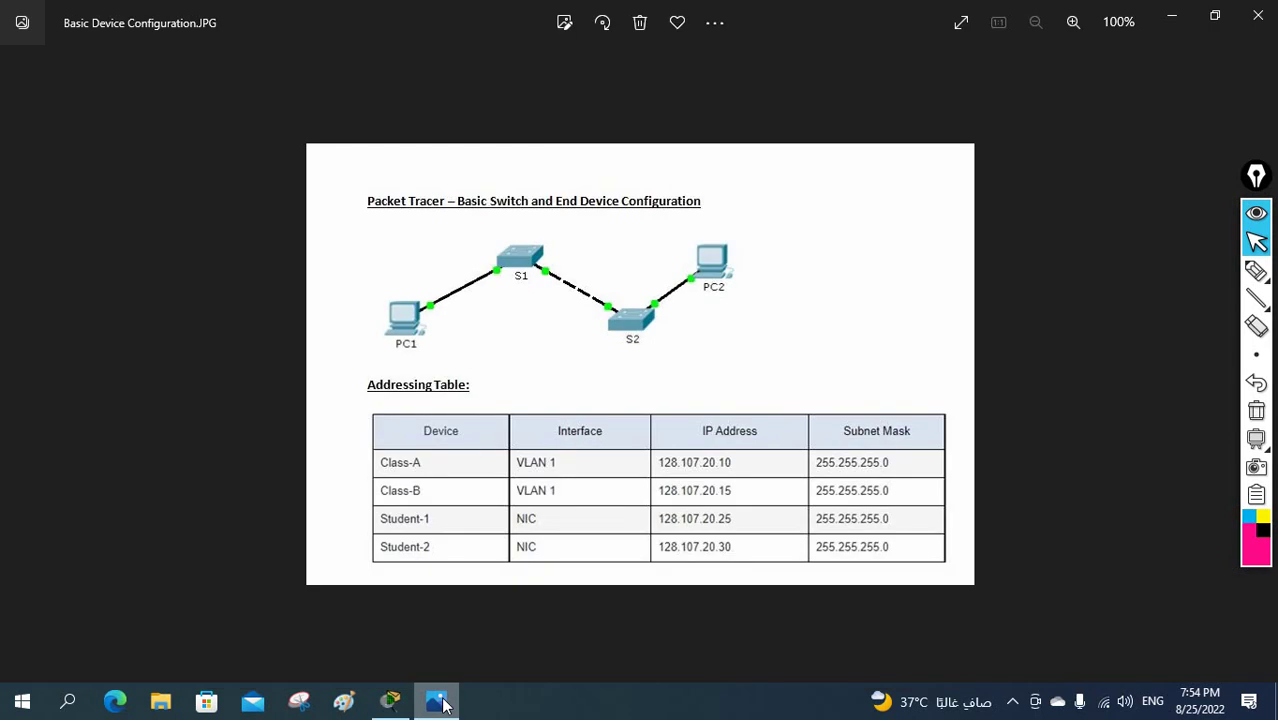
click(440, 703)
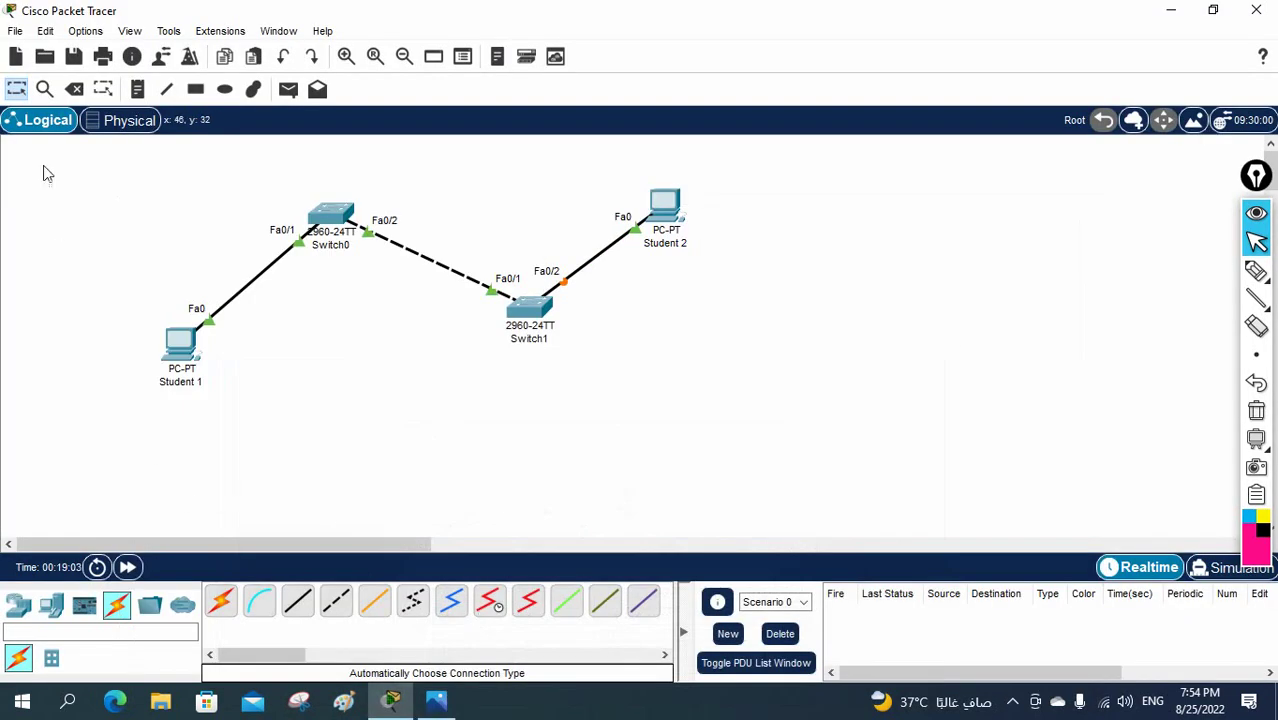
Add a note reading 128.107.20.25 below Student 1.
click(159, 402)
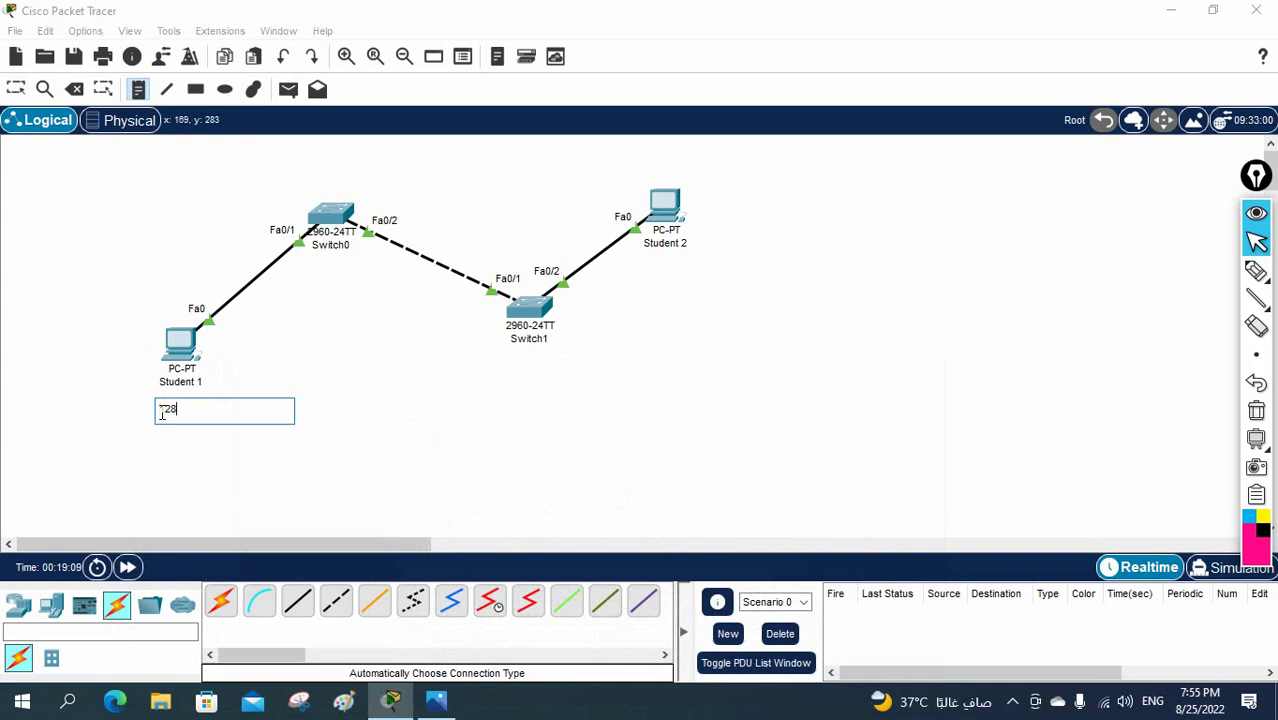
text(128.107)
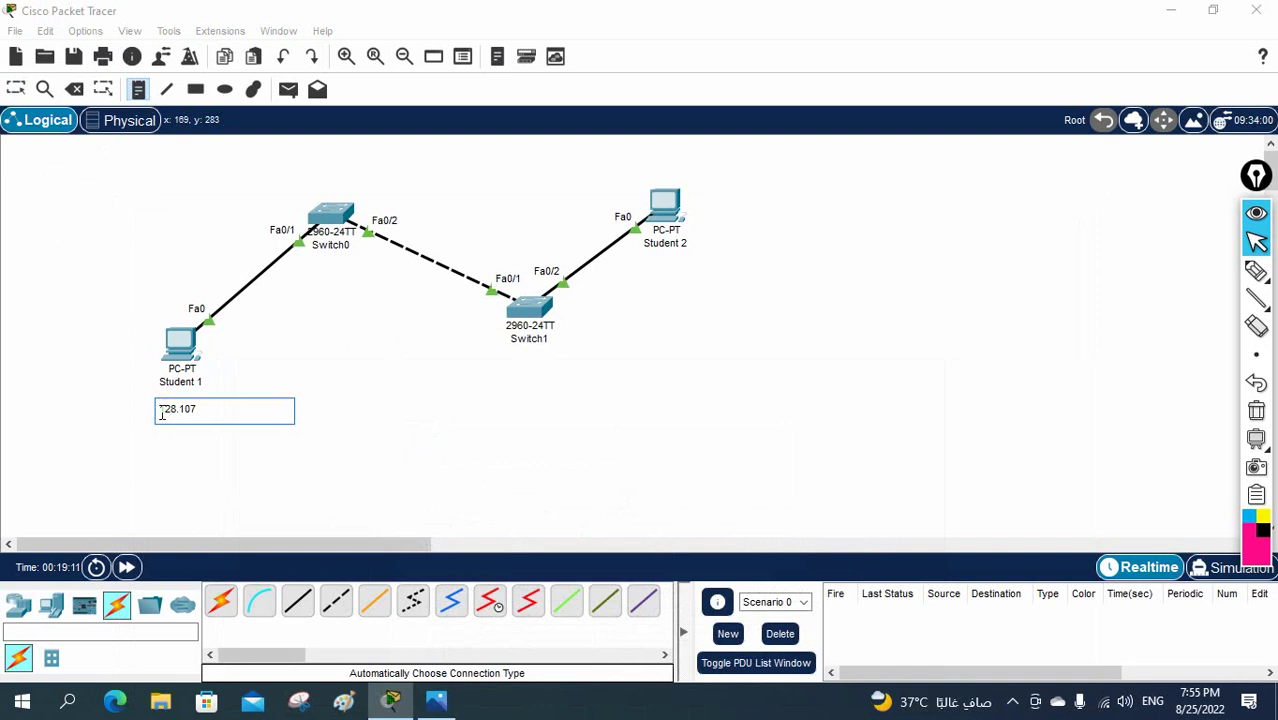
text(.20.25)
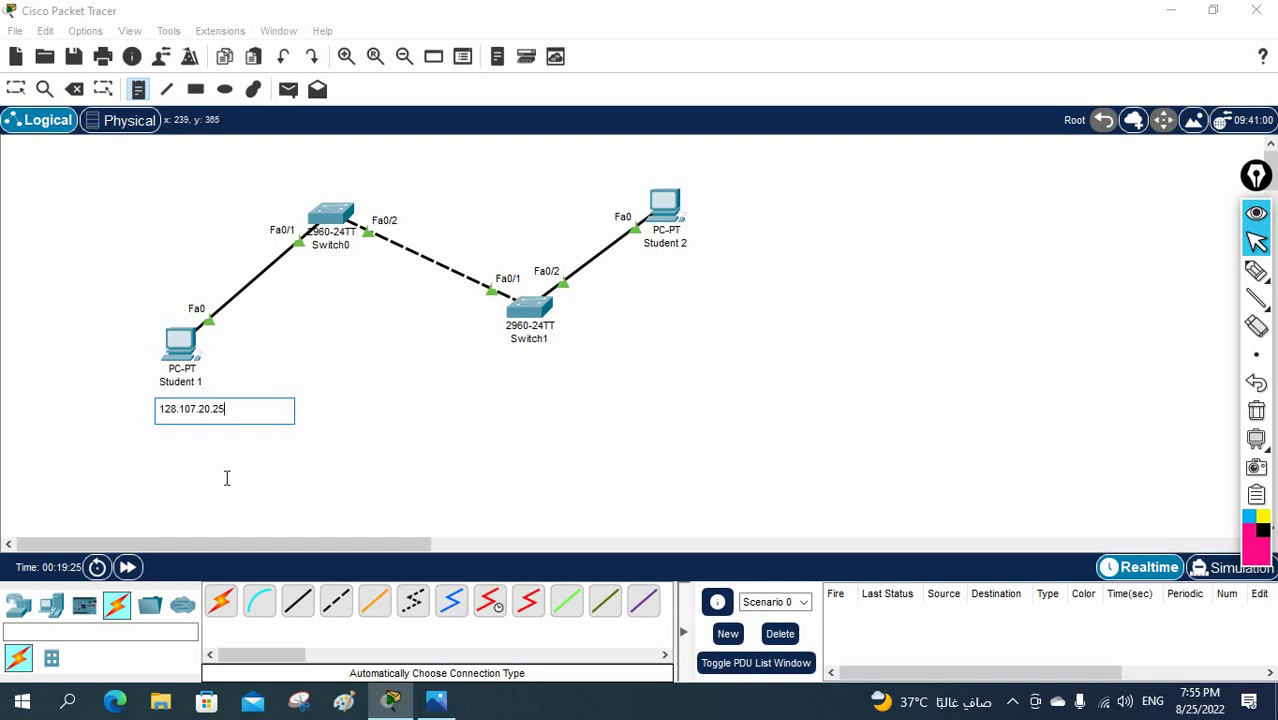
drag(237, 408, 165, 414)
key(ctrl+c)
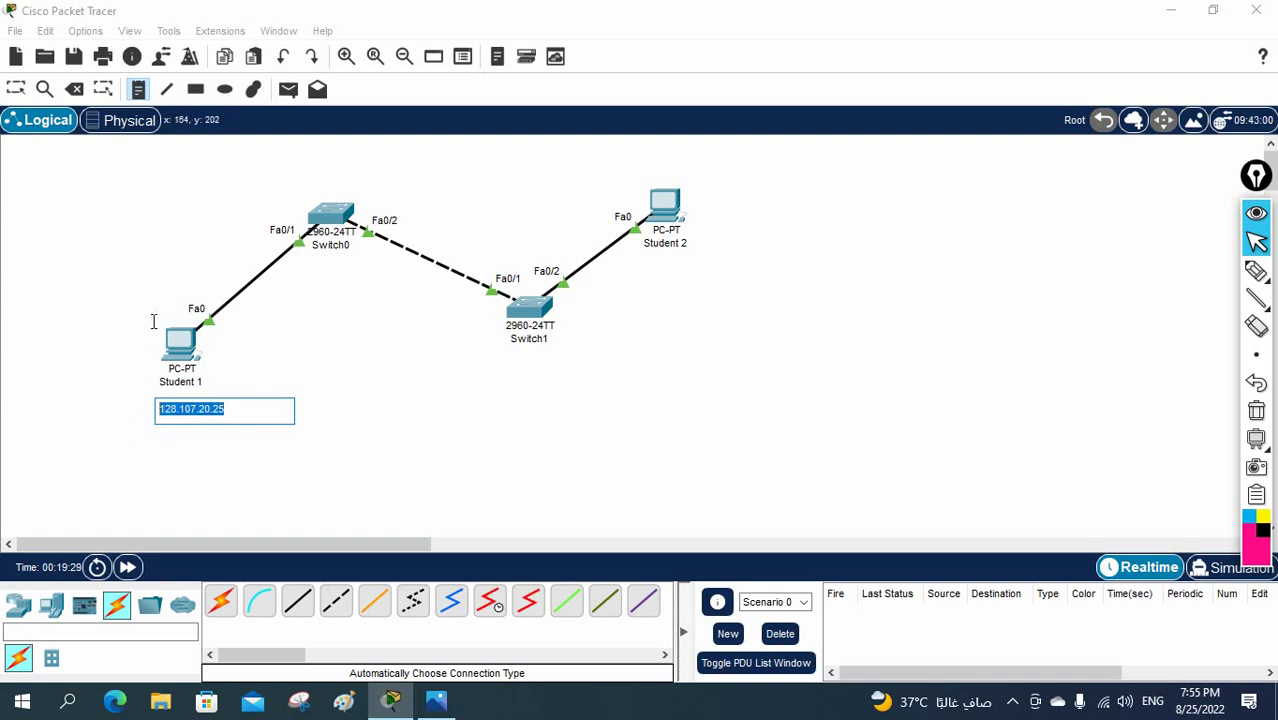
click(119, 231)
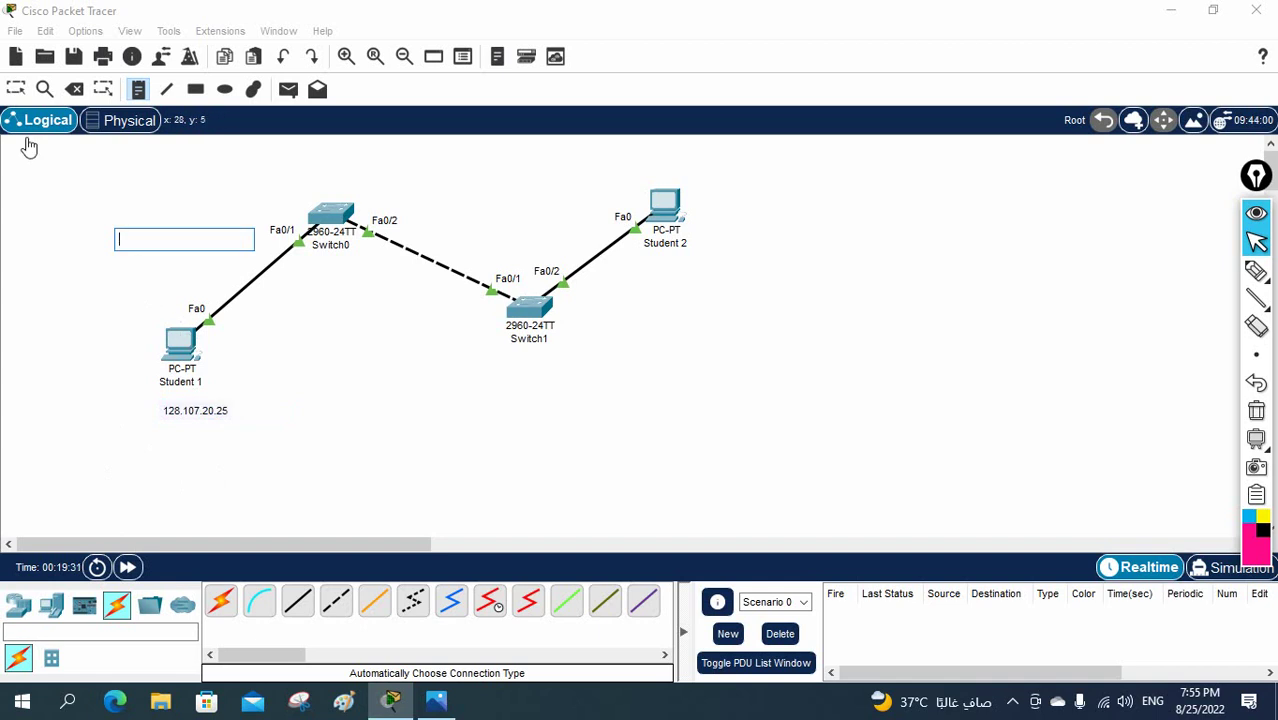
Add a 128.107.20.30 note below Student 2, then open Student 1's device window.
click(654, 262)
key(ctrl+v)
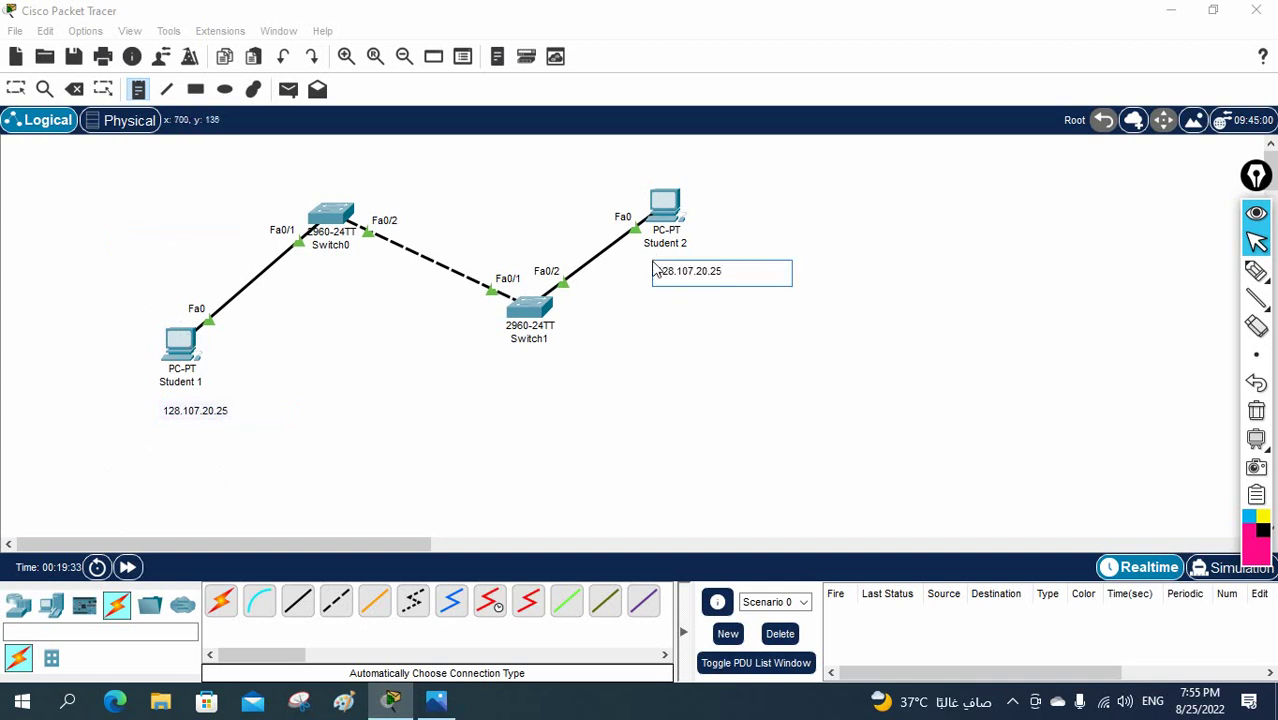
click(445, 703)
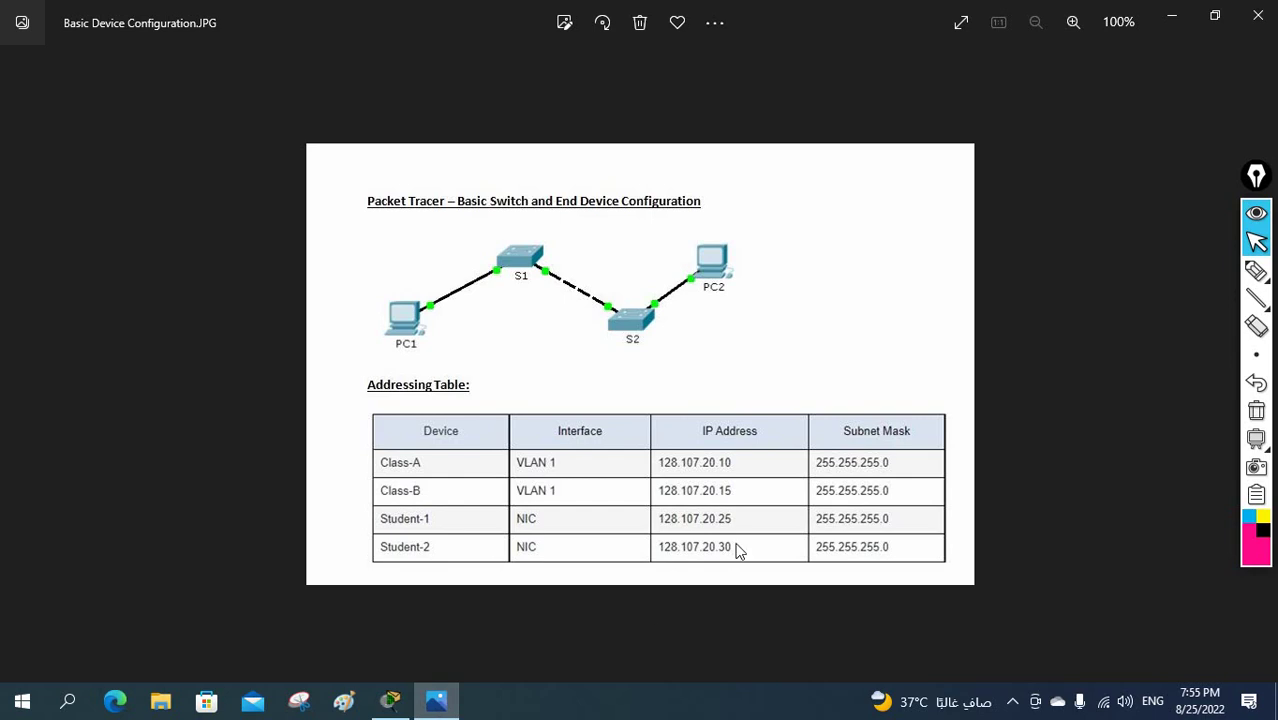
click(436, 700)
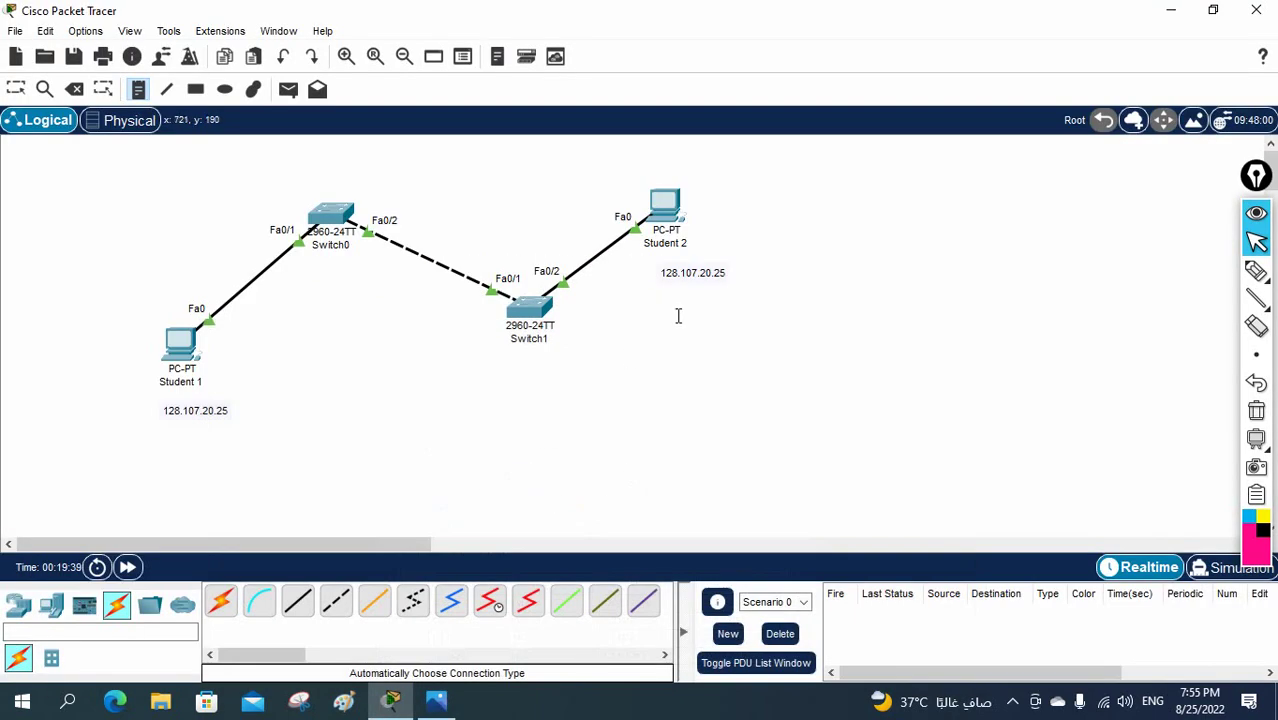
click(16, 89)
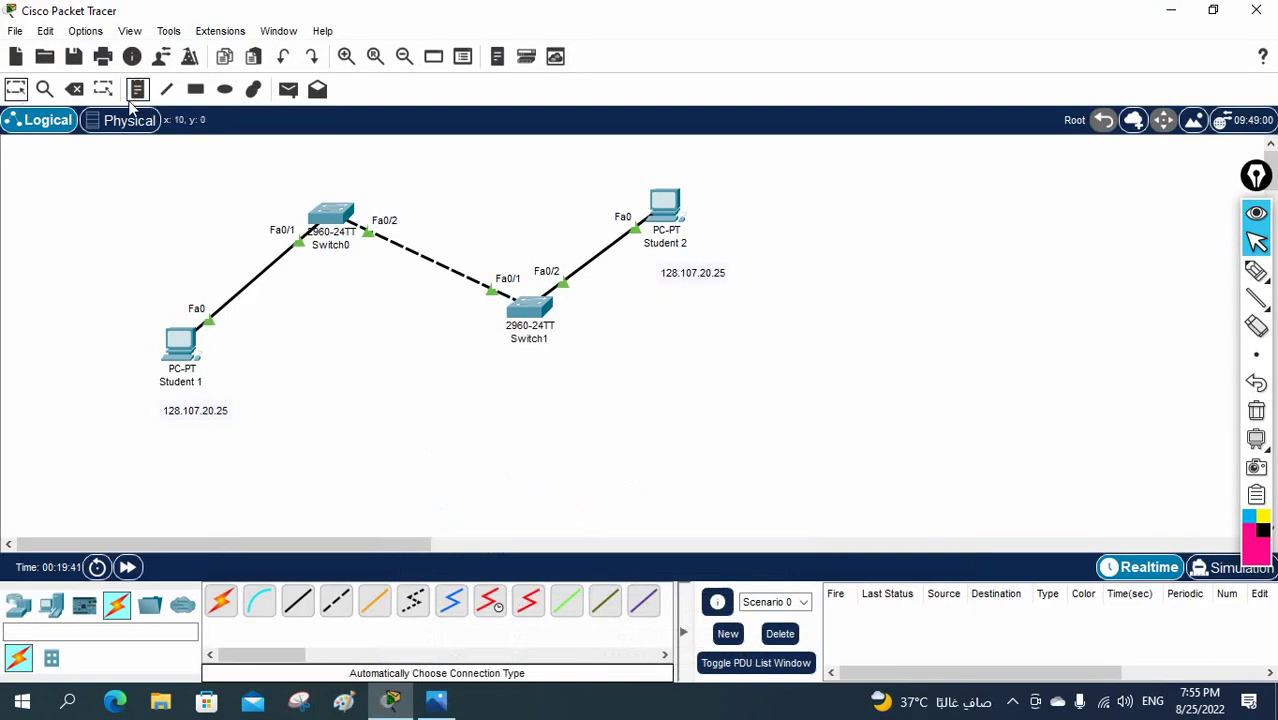
double_click(715, 272)
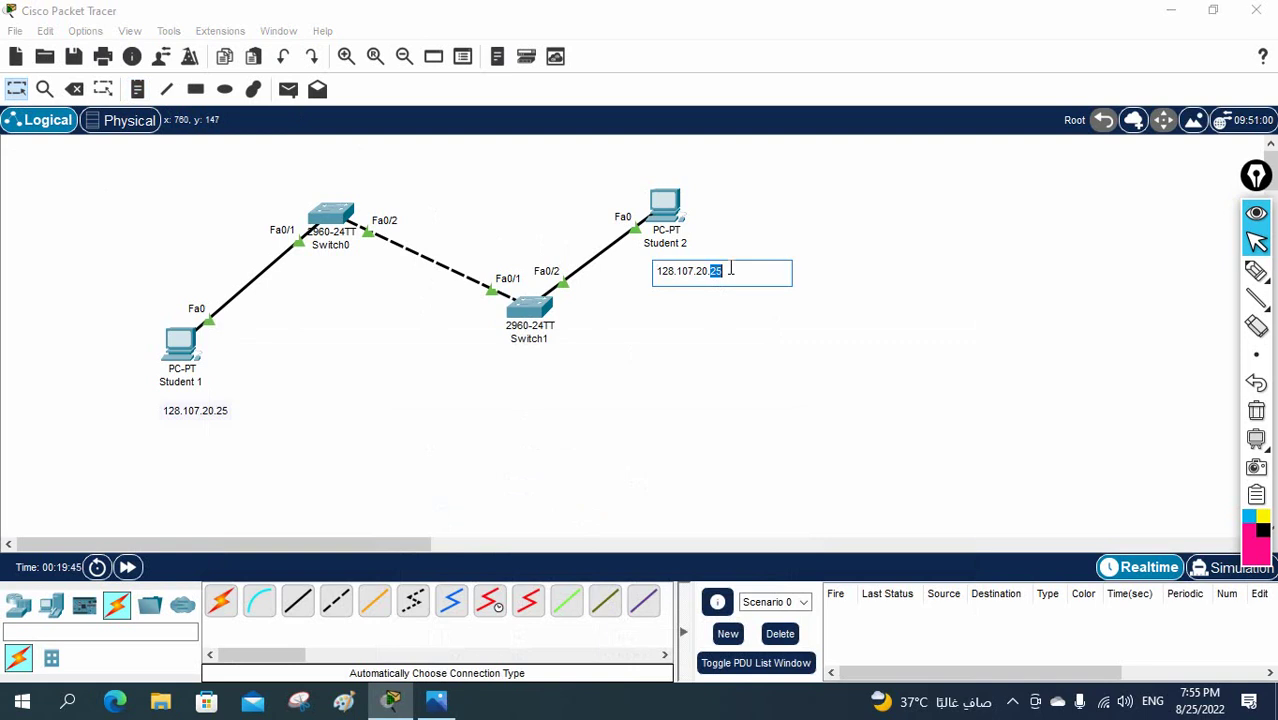
click(935, 257)
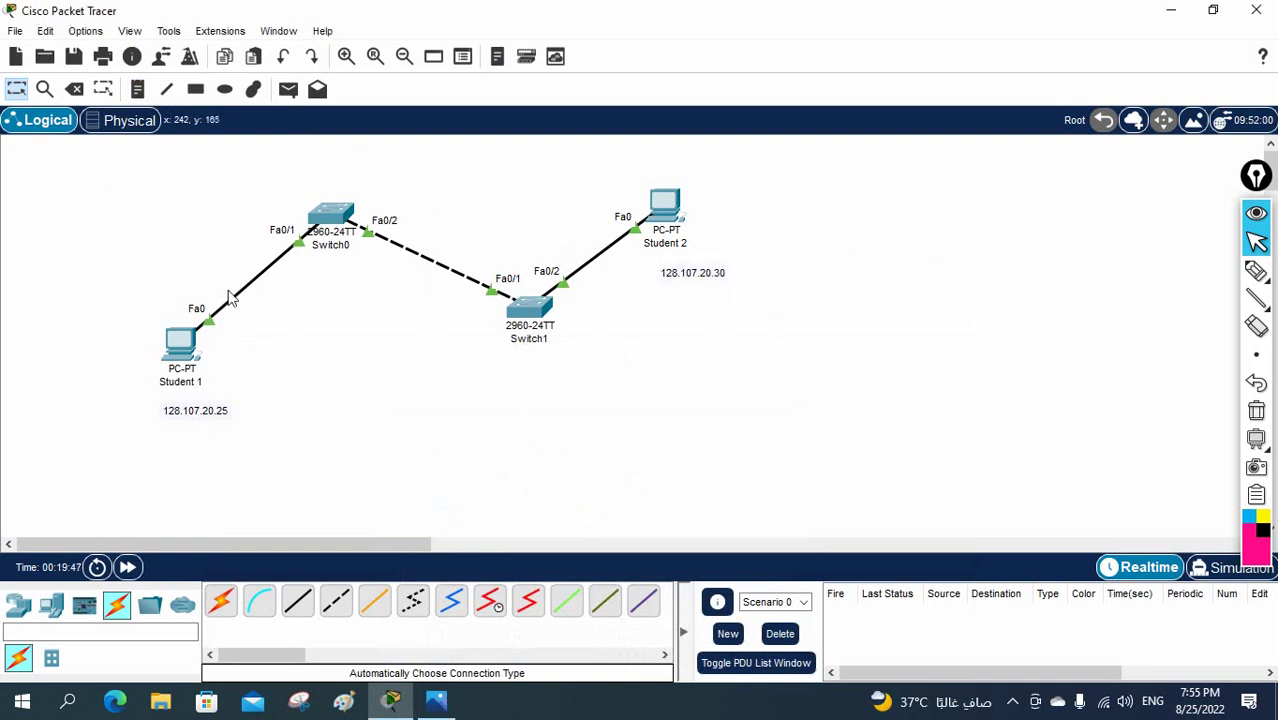
click(180, 344)
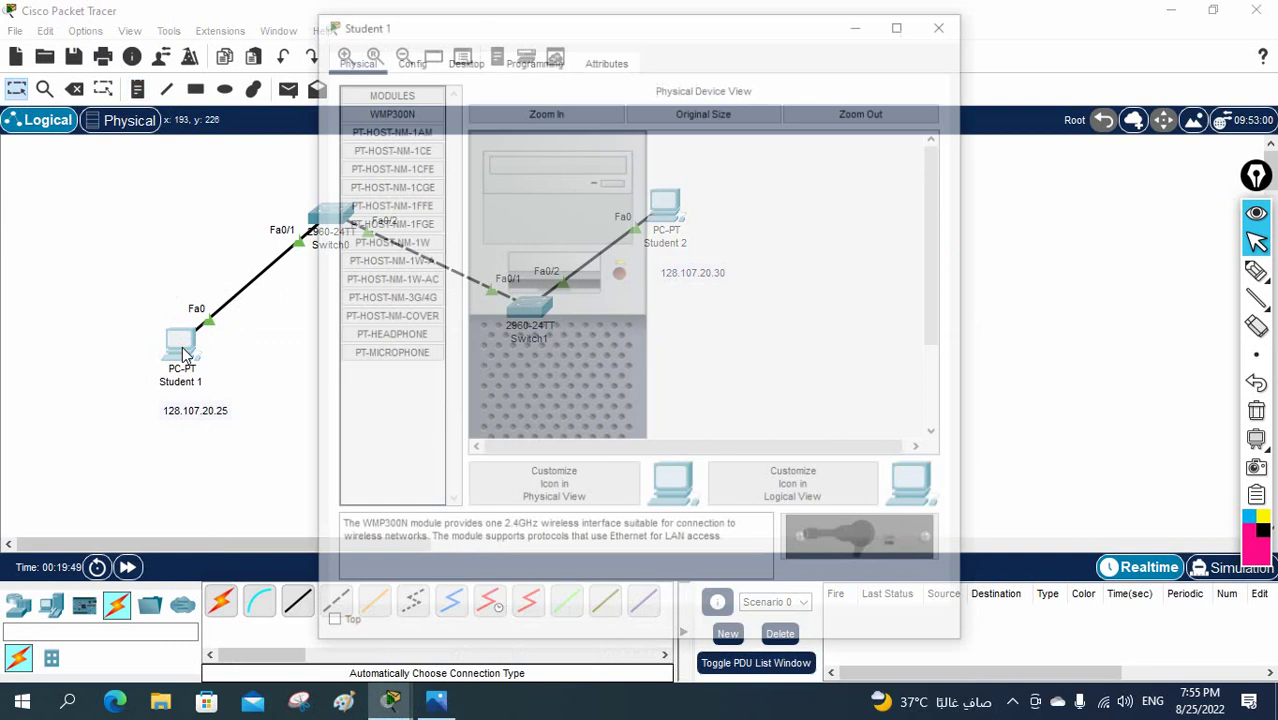
In Student 1's IP Configuration, enter IPv4 128.107.20.25 and subnet mask 255.255.255.0.
click(463, 58)
click(405, 143)
click(567, 193)
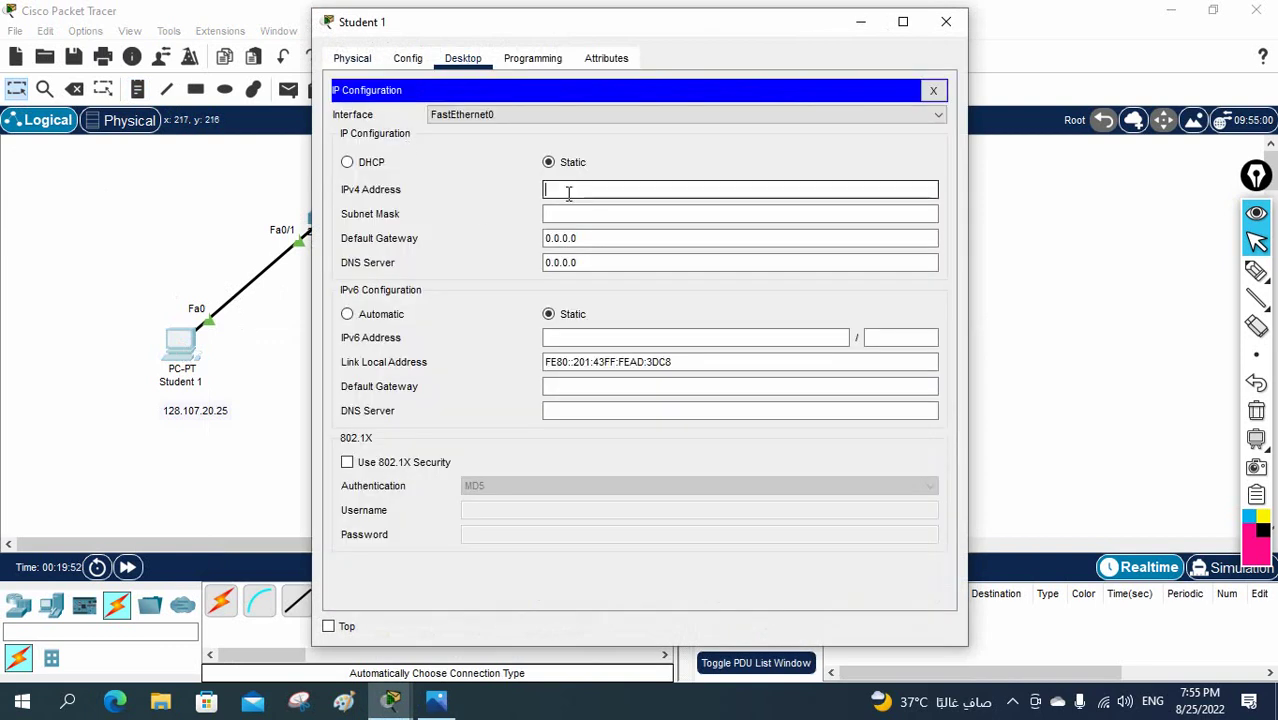
key(ctrl+v)
click(585, 213)
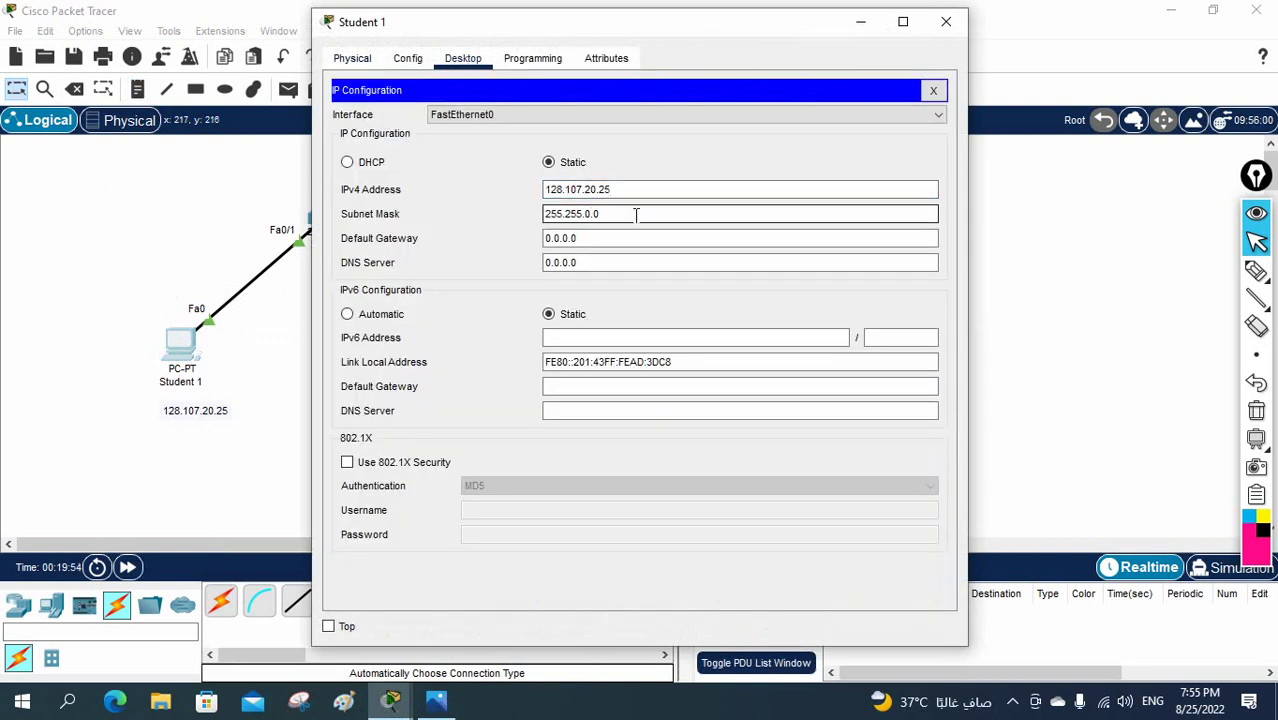
click(449, 705)
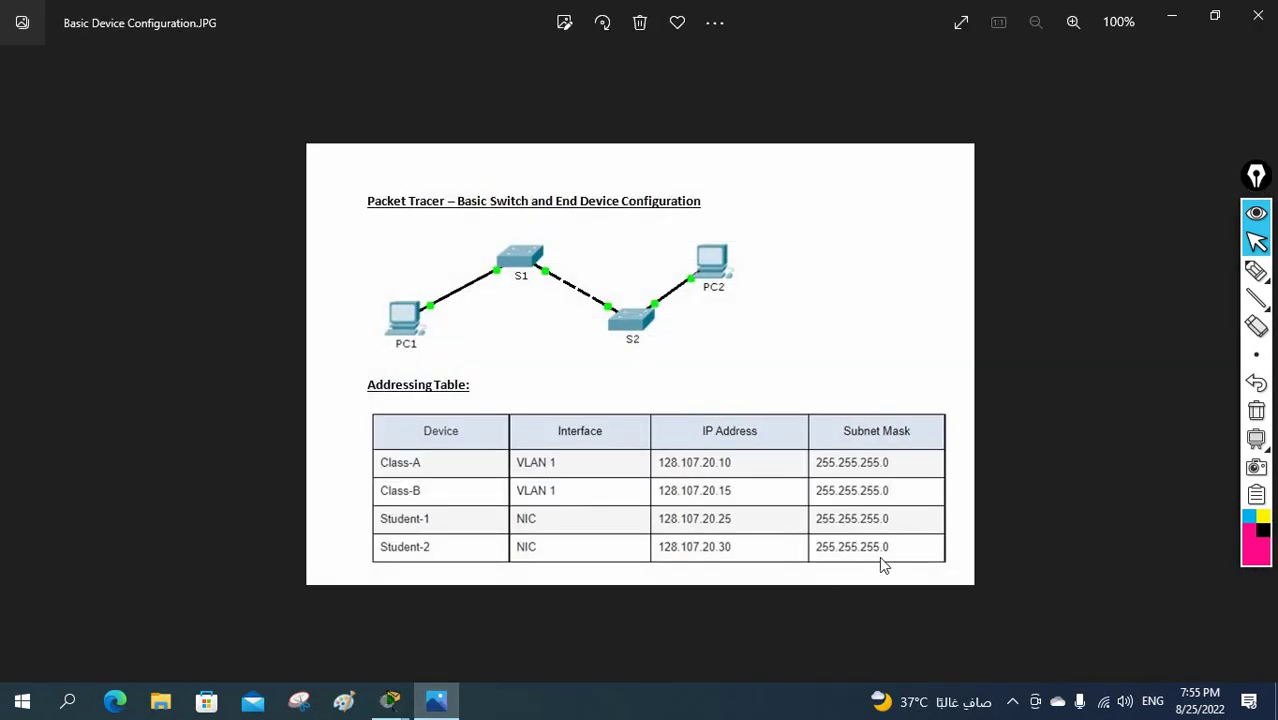
click(1172, 22)
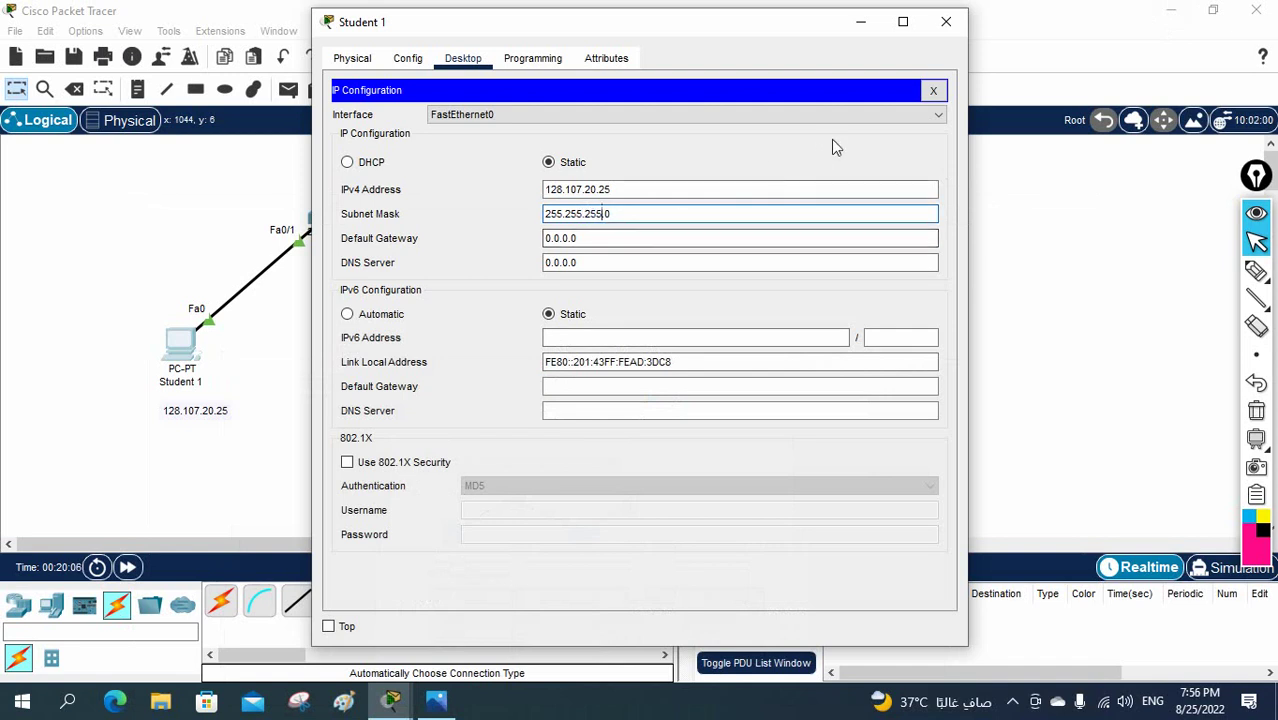
Set Student 2's static IPv4 to 128.107.20.30 with mask 255.255.255.0.
click(945, 22)
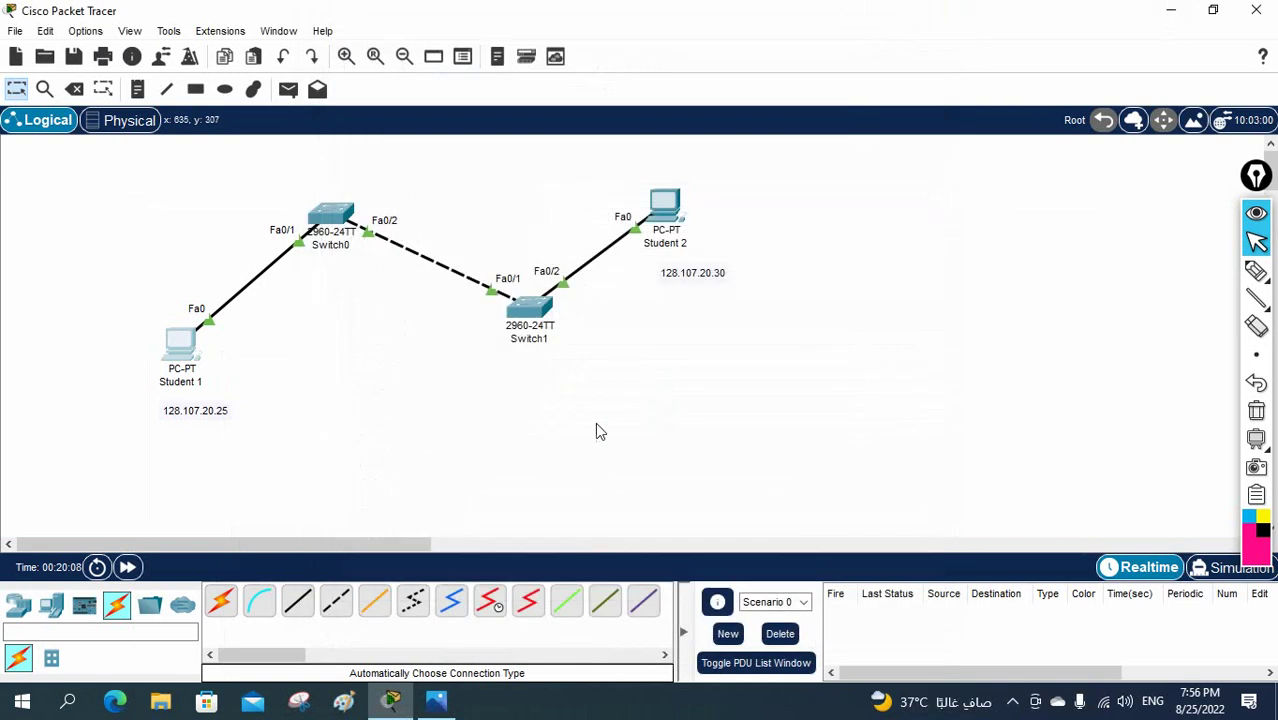
click(663, 212)
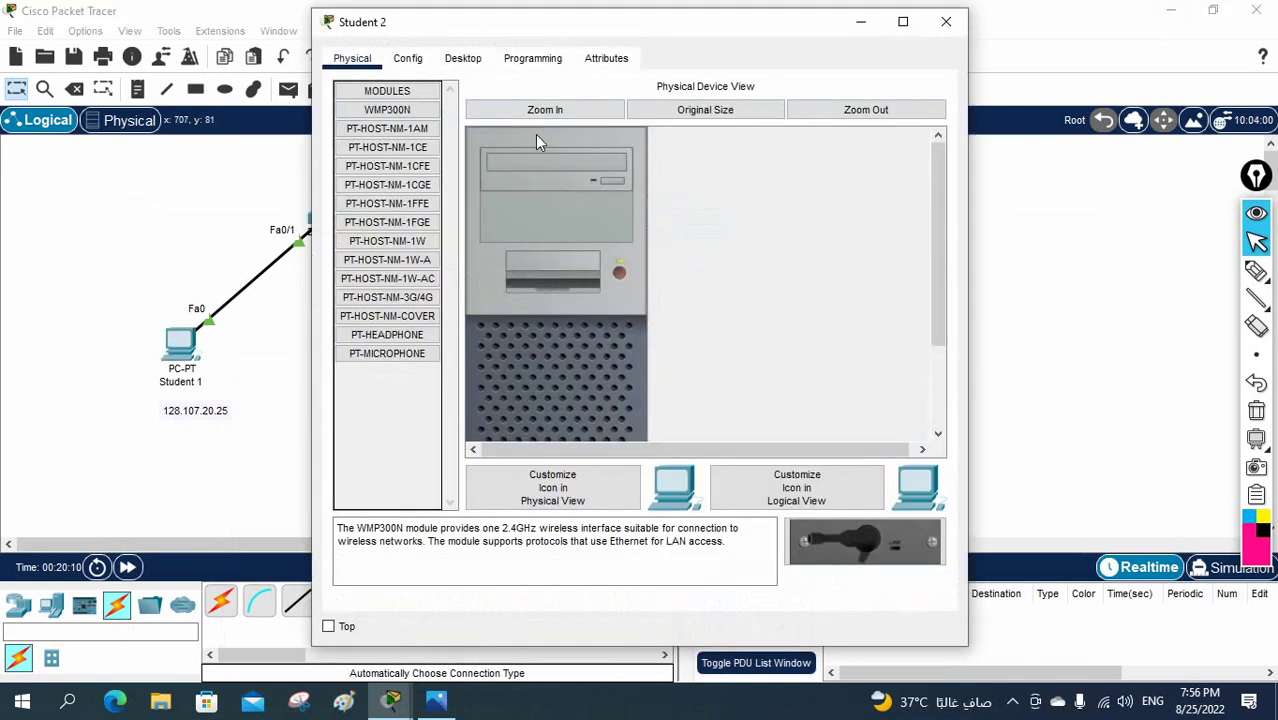
click(463, 58)
click(371, 140)
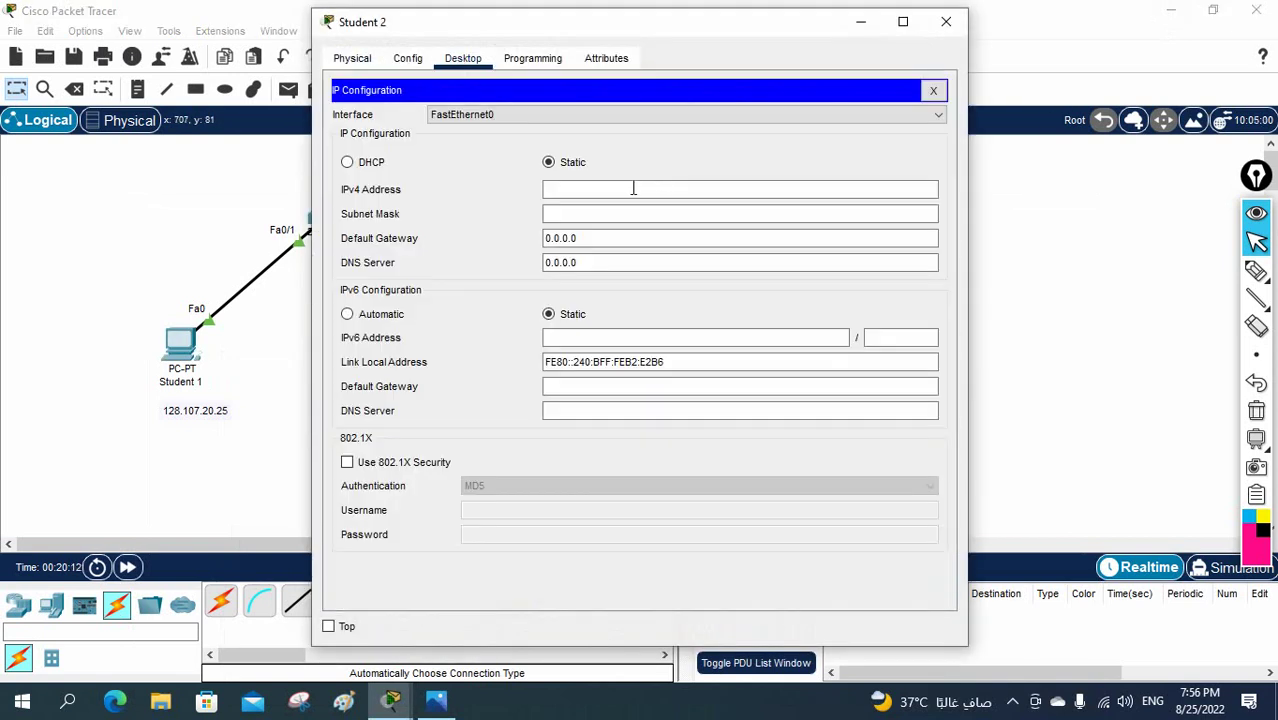
click(633, 189)
text(128.107.20.25)
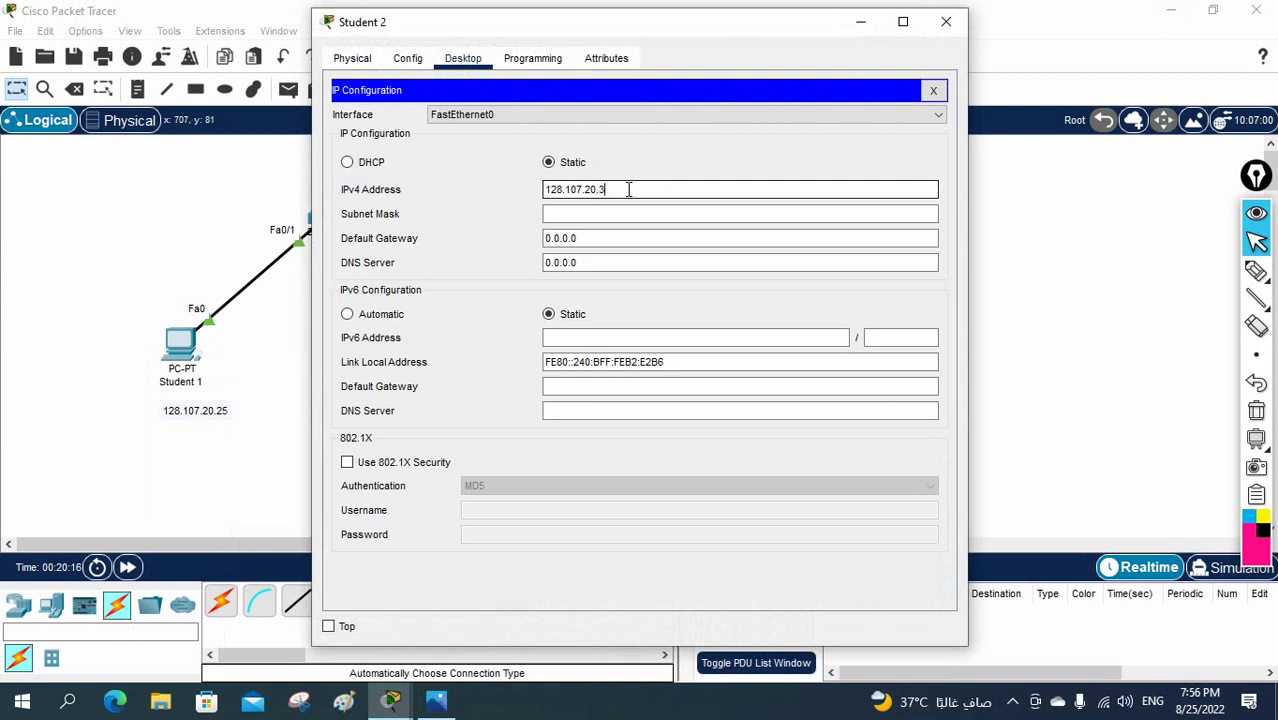
click(619, 213)
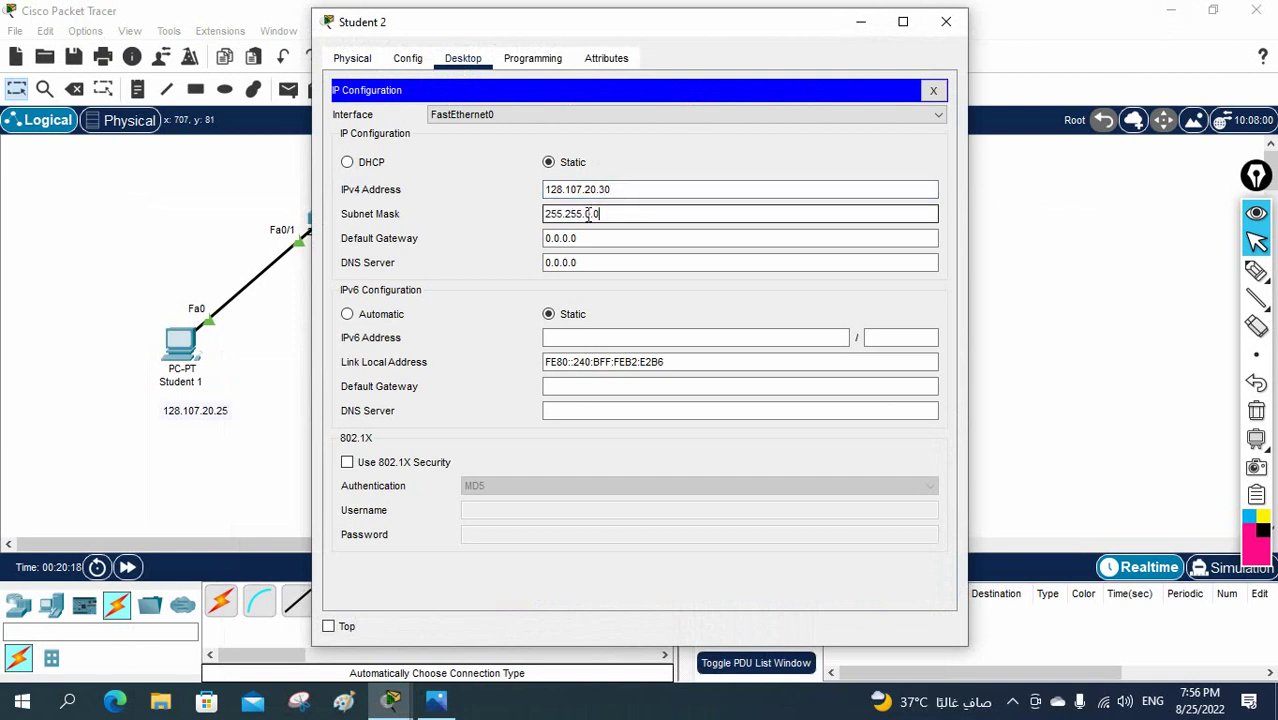
click(590, 213)
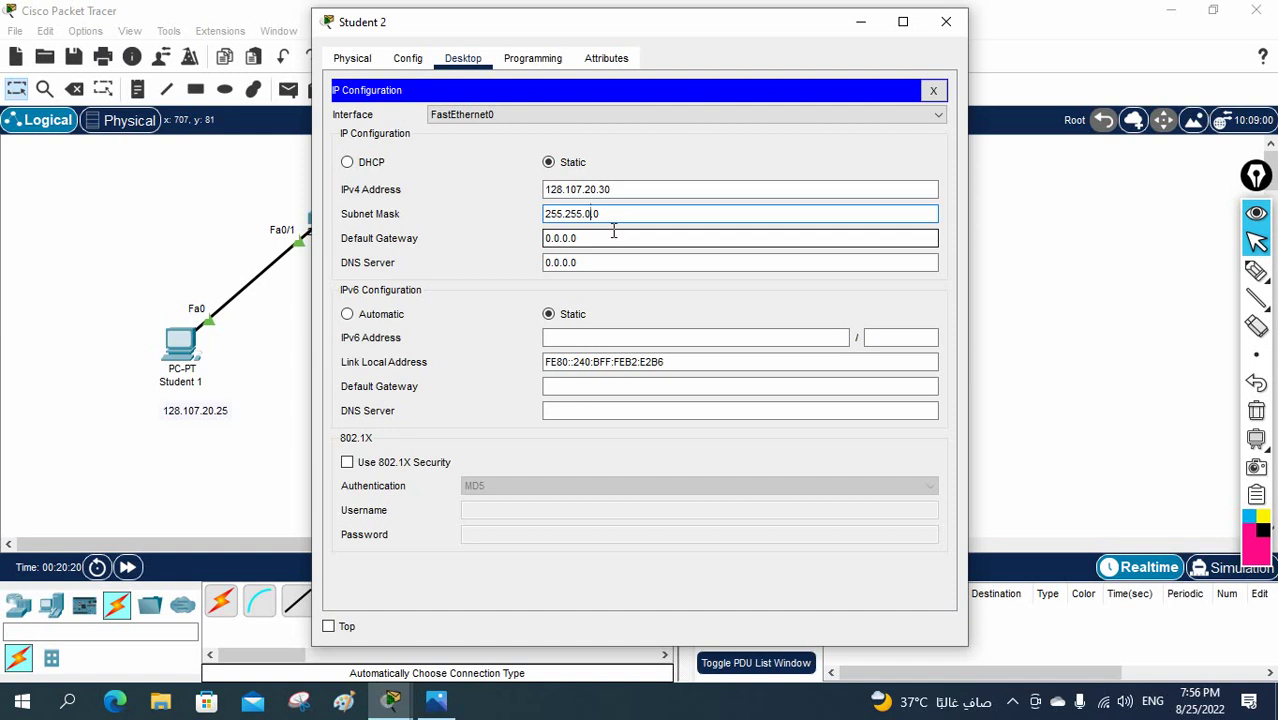
key(BackSpace)
text(255.)
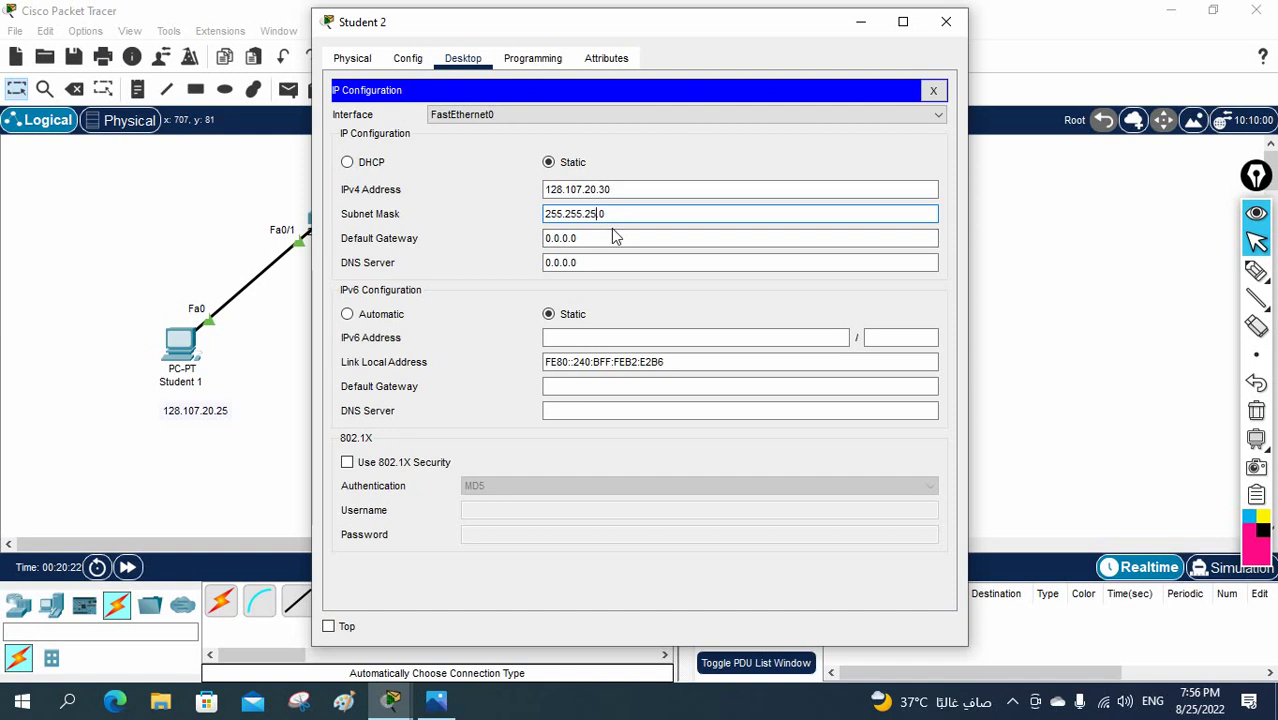
click(947, 22)
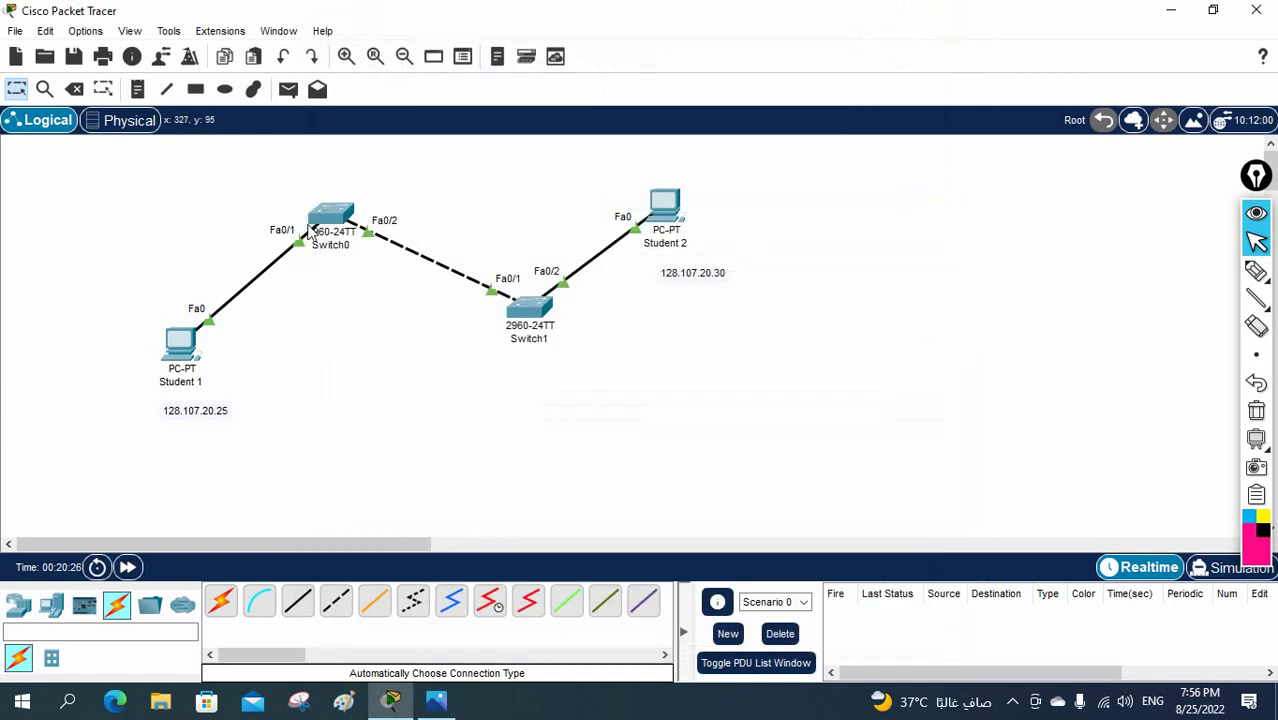
Add Laptop0 and connect its RS 232 port to Switch0's Console port with a console cable.
click(47, 607)
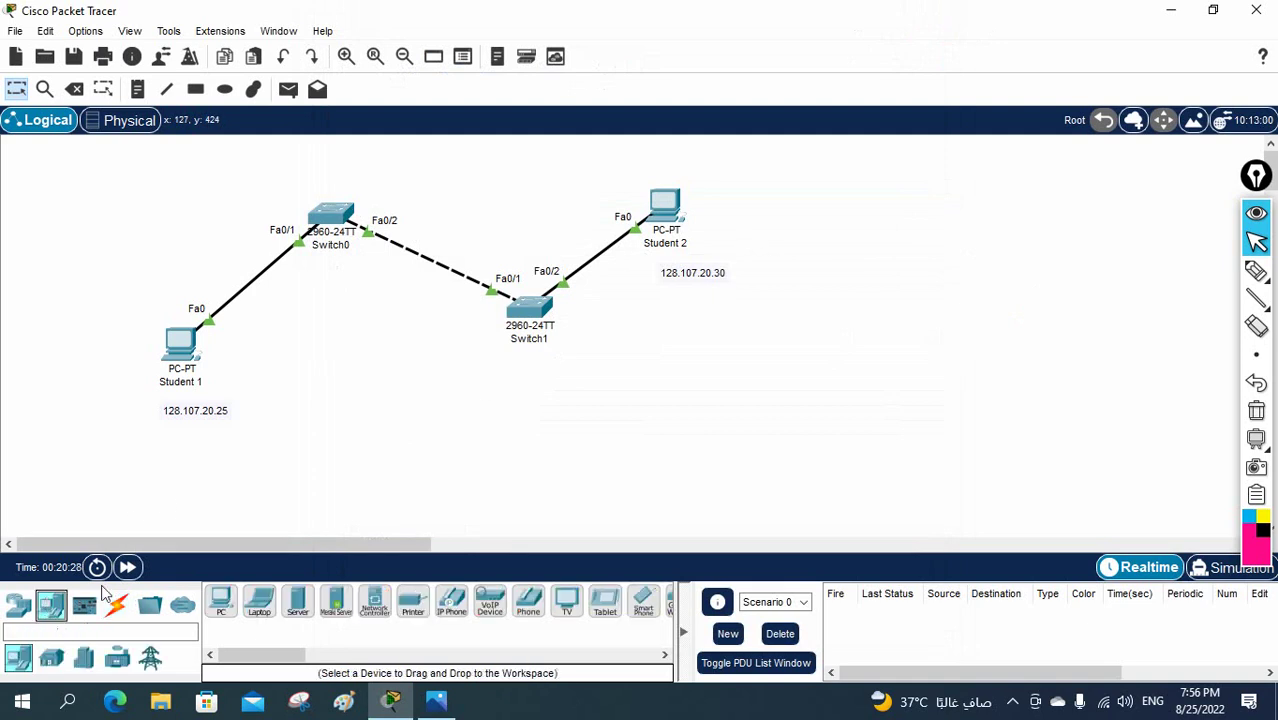
drag(268, 603, 308, 345)
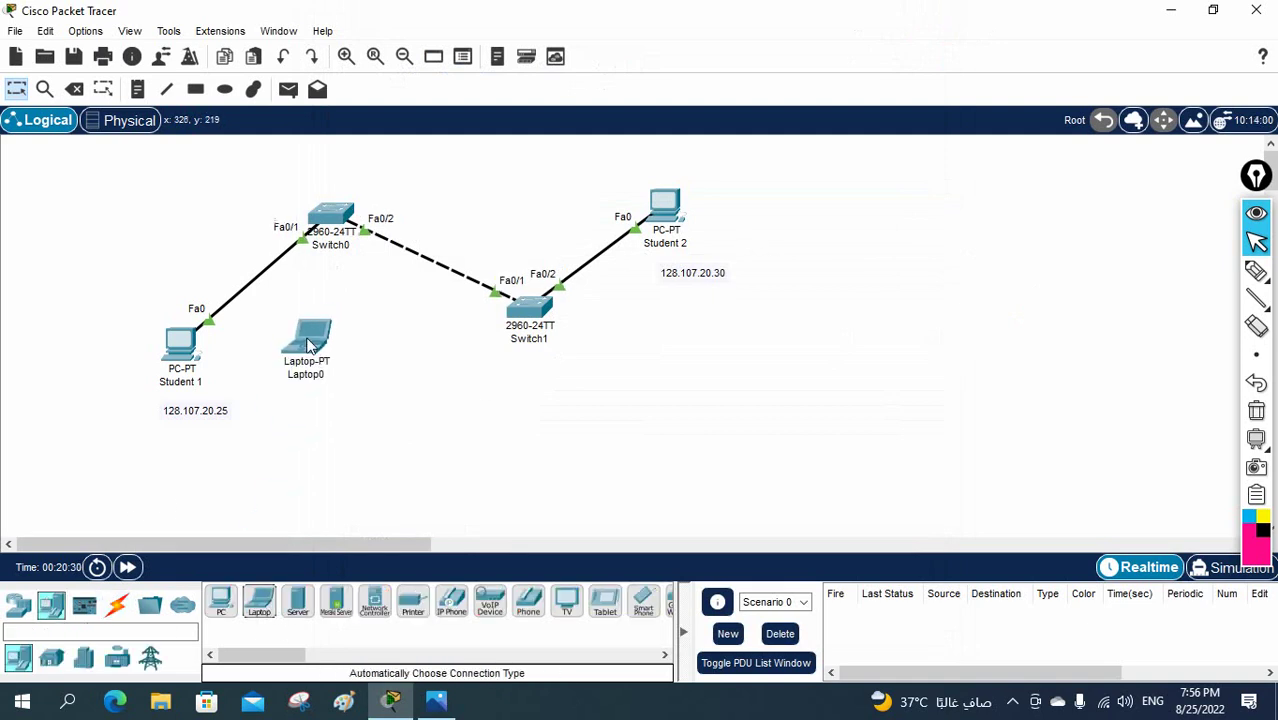
click(117, 605)
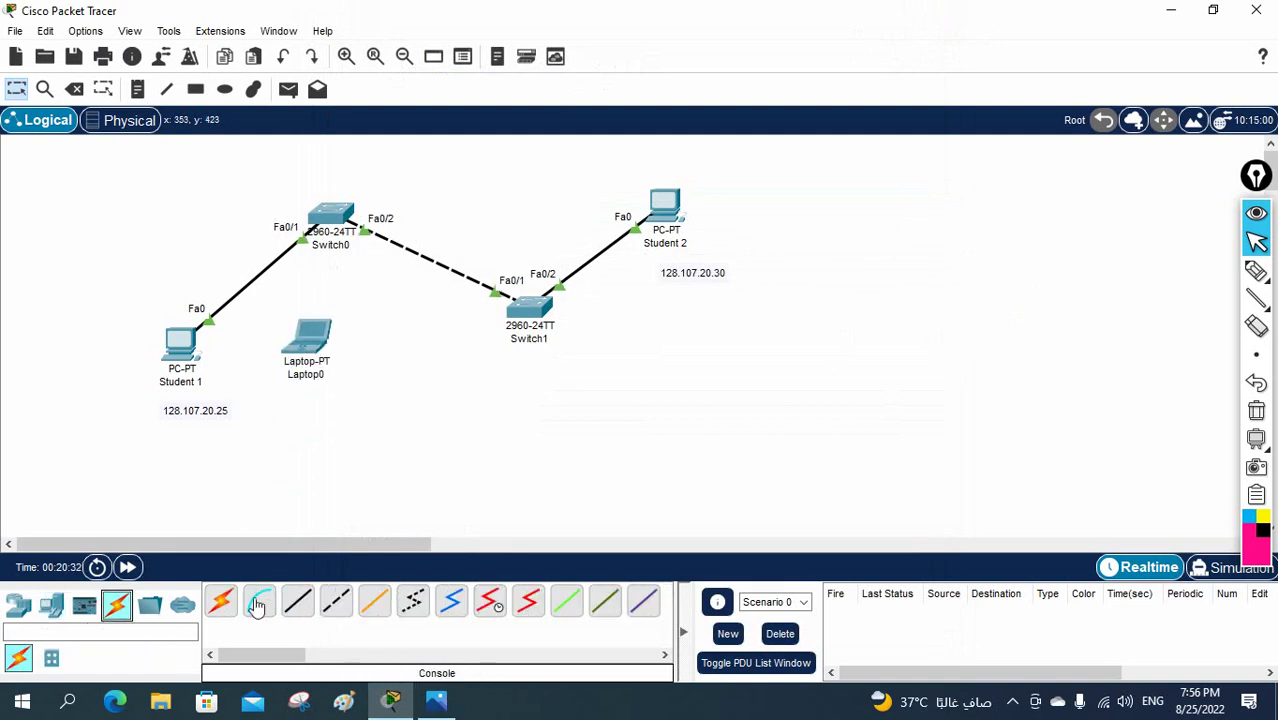
click(259, 600)
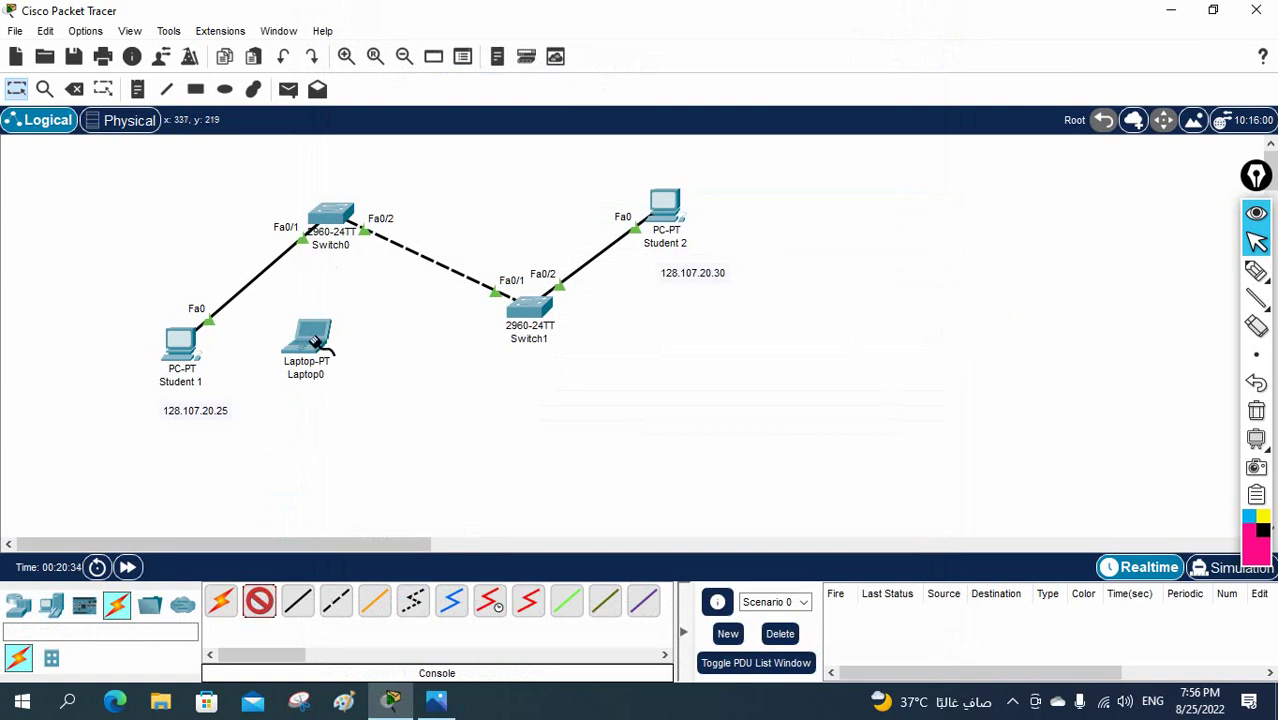
click(314, 342)
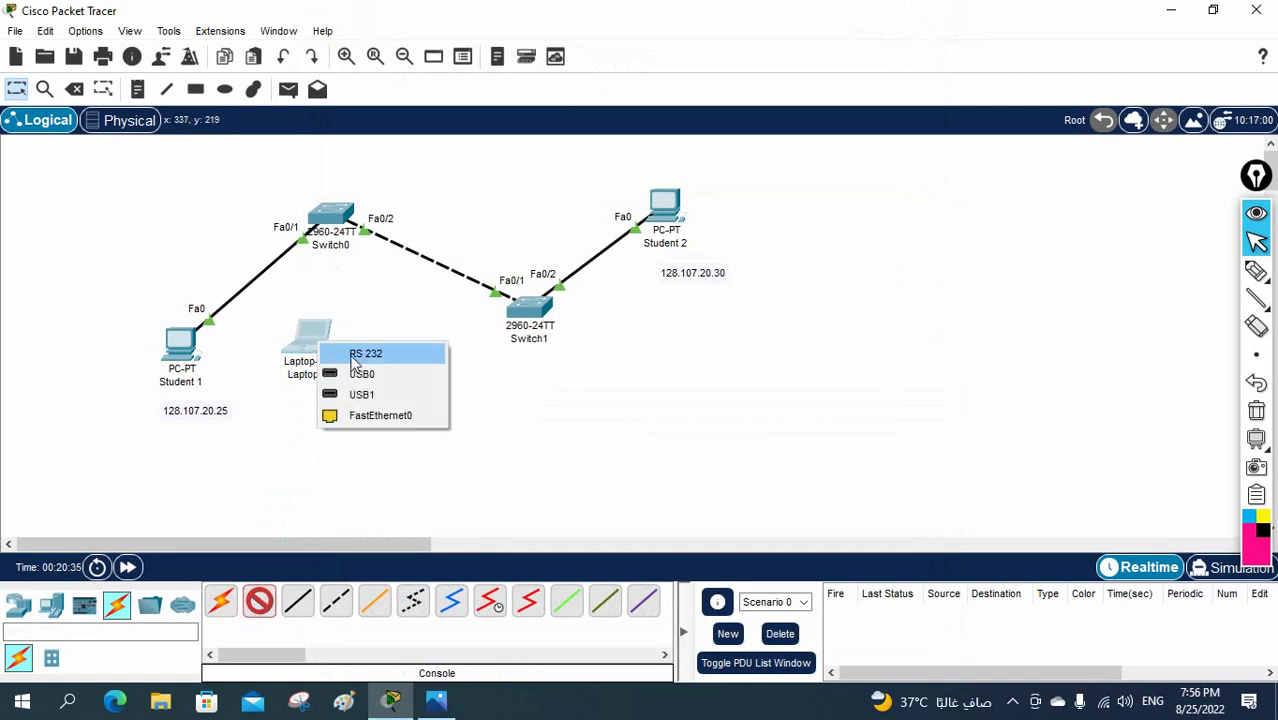
click(348, 357)
click(337, 219)
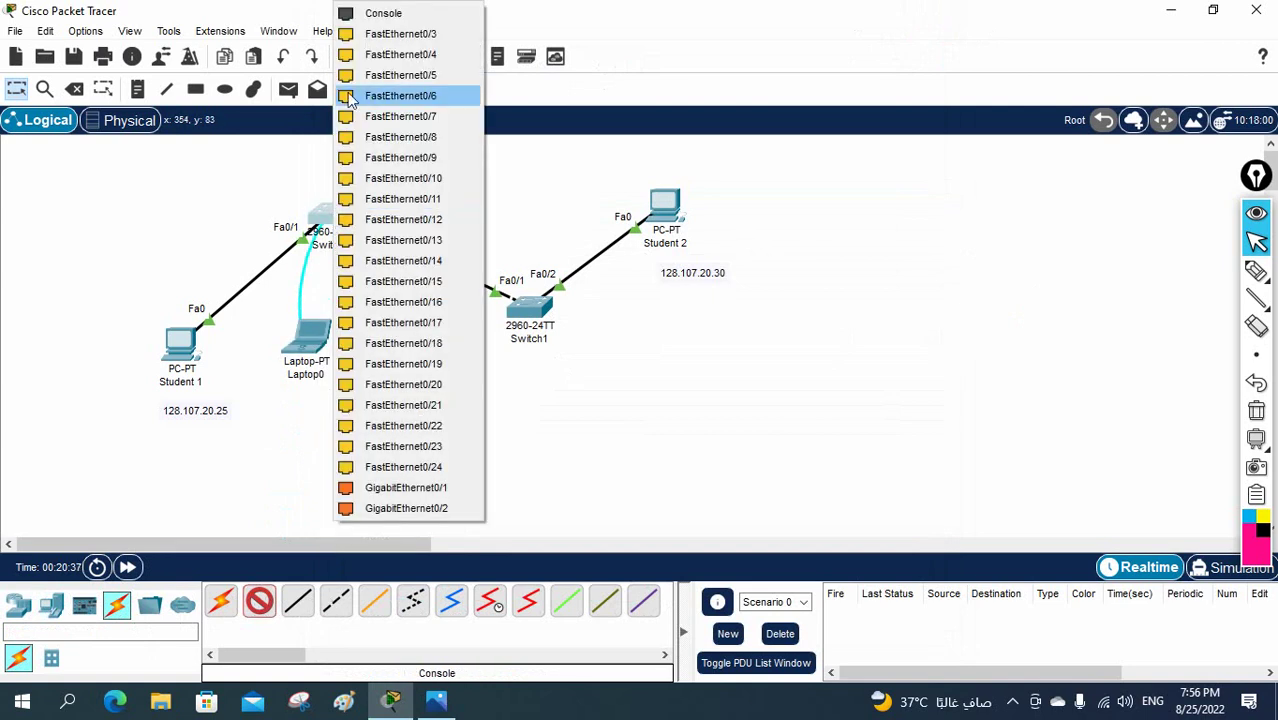
click(352, 14)
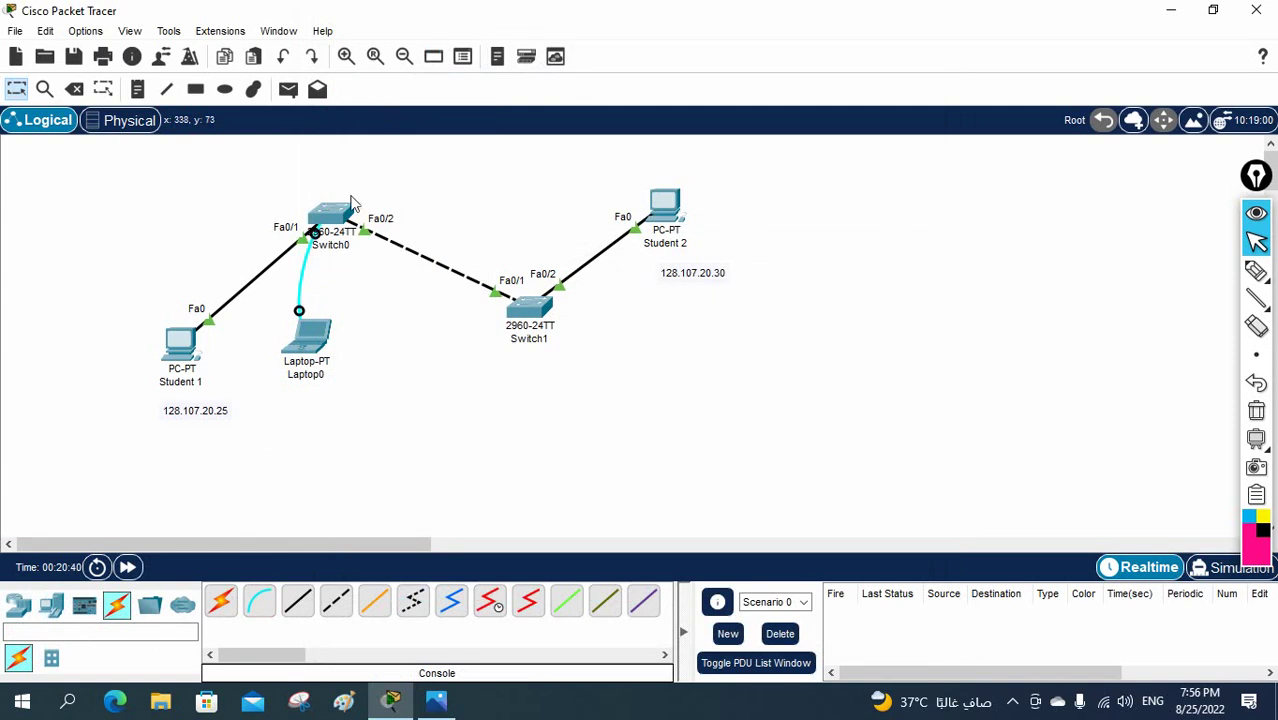
drag(313, 352, 143, 203)
Start Laptop0's Terminal with default 9600/8/None/1/None settings and widen the window.
click(140, 190)
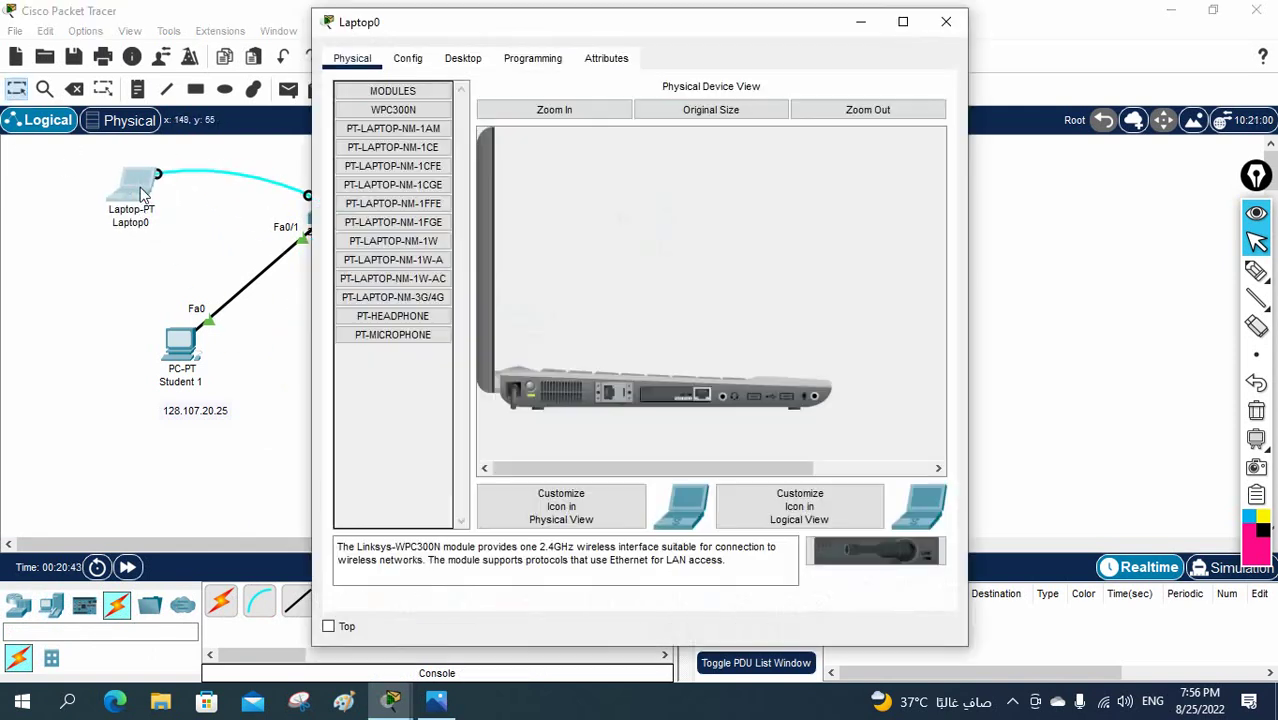
click(470, 70)
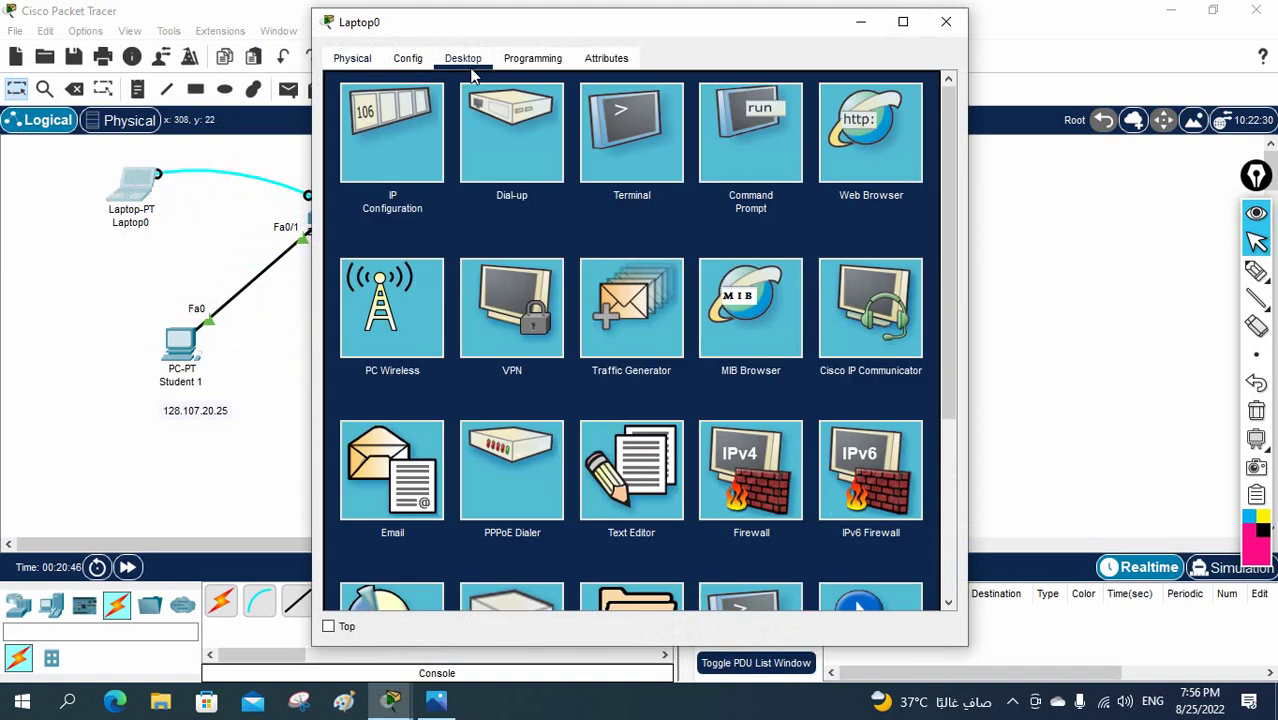
click(640, 166)
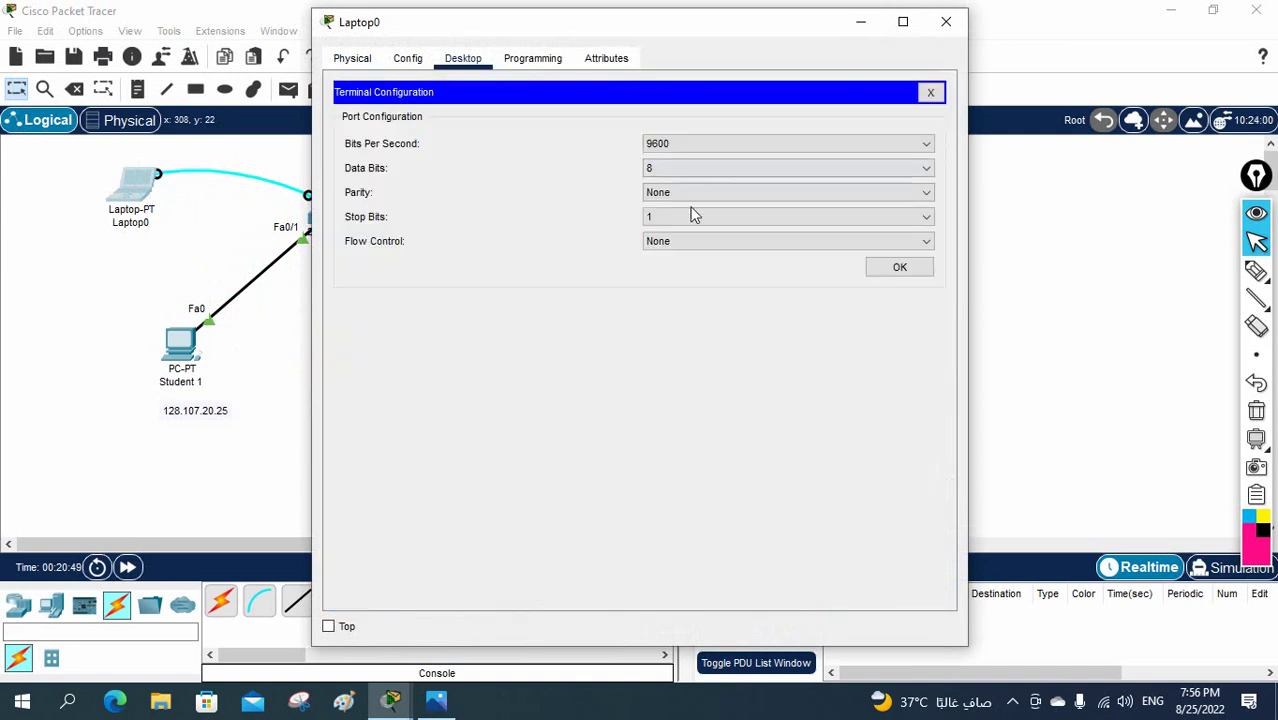
click(876, 267)
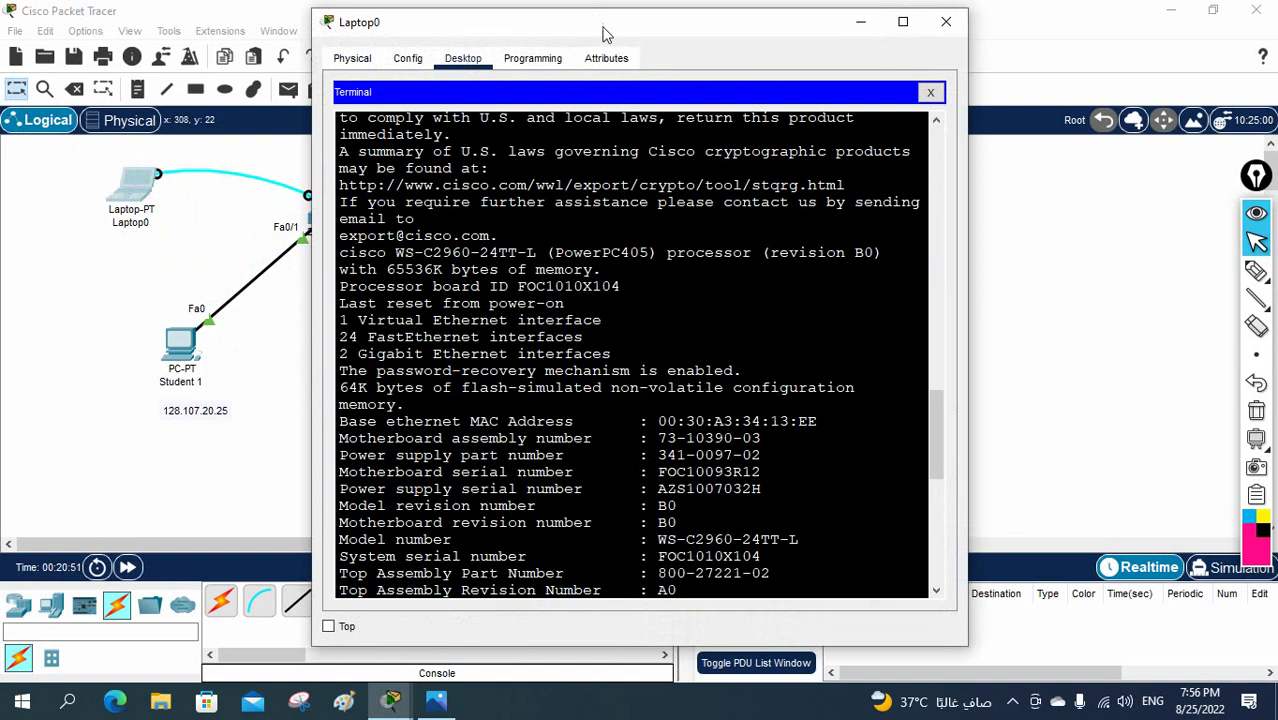
drag(605, 22, 772, 39)
click(927, 321)
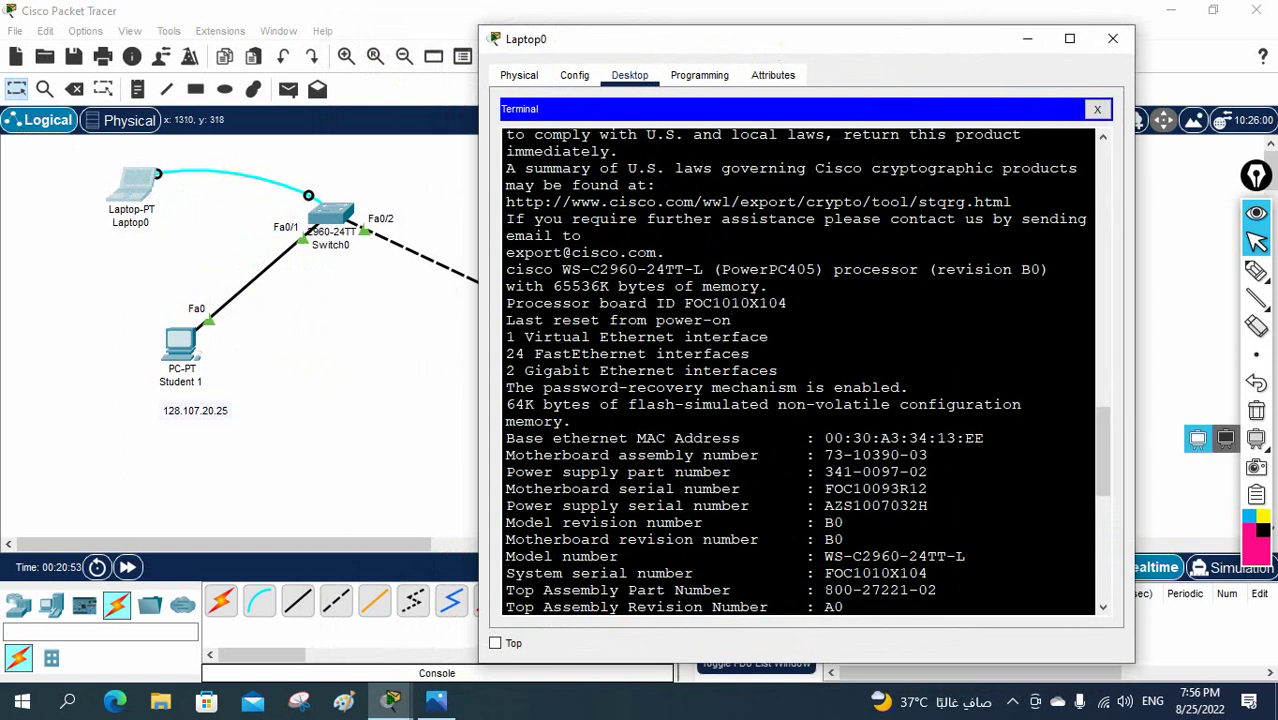
drag(1135, 318, 1238, 318)
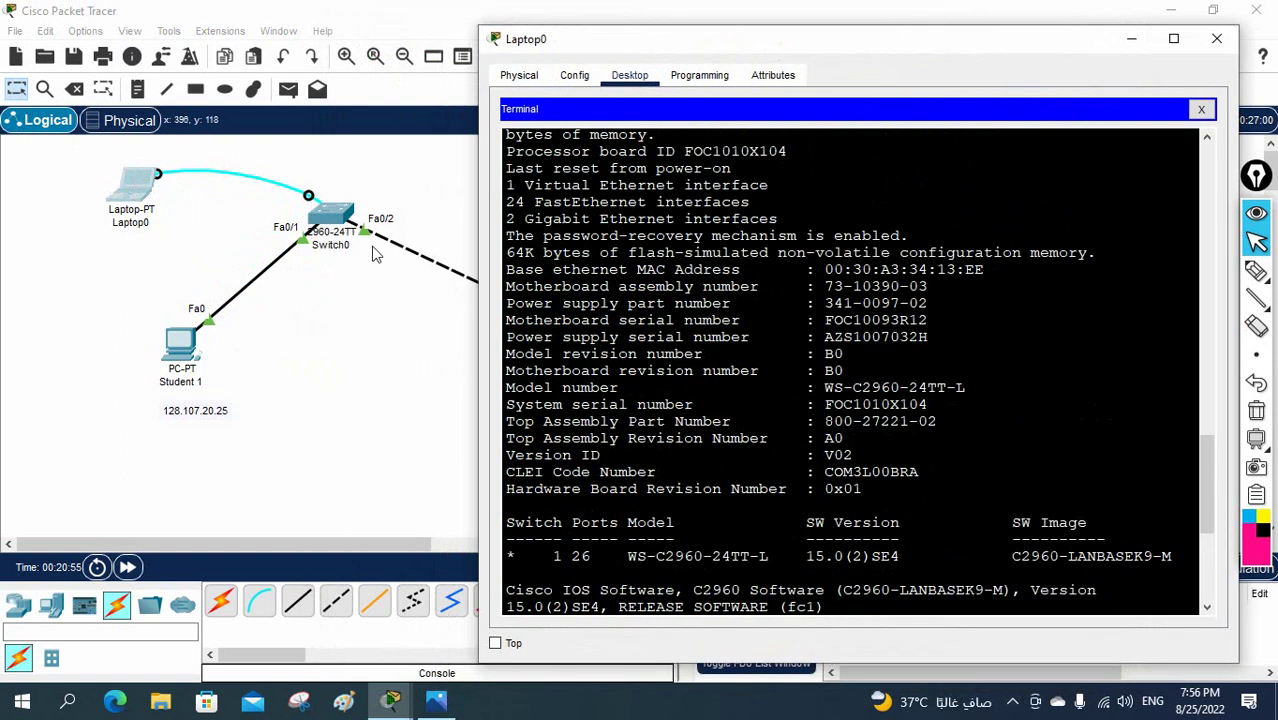
click(337, 246)
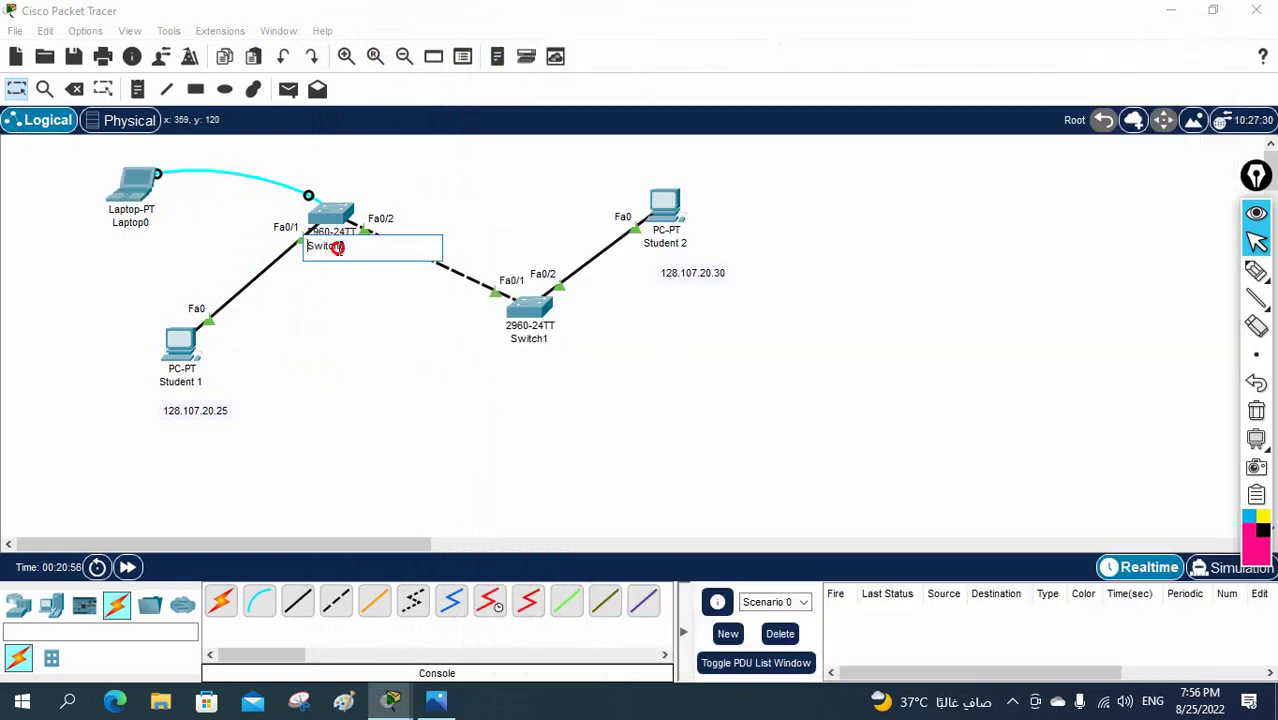
Relabel Switch0 as Class-A and Switch1 as Class-B per the addressing table.
click(441, 705)
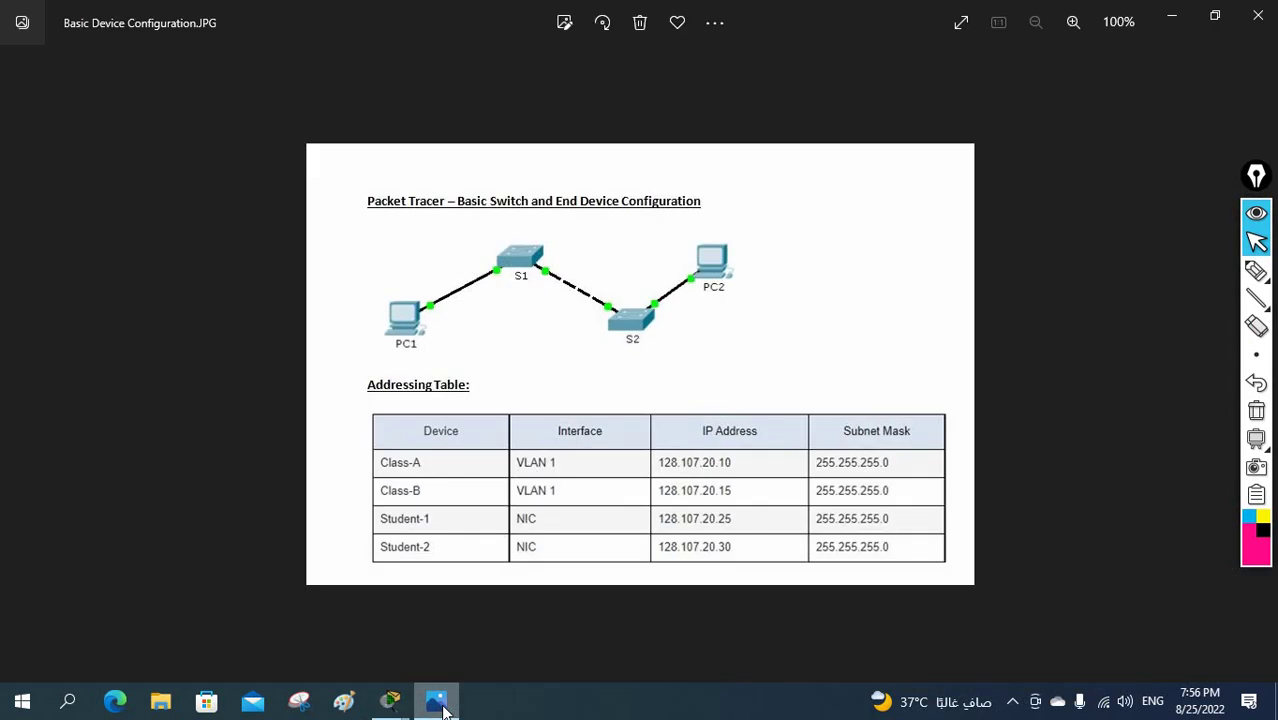
click(443, 708)
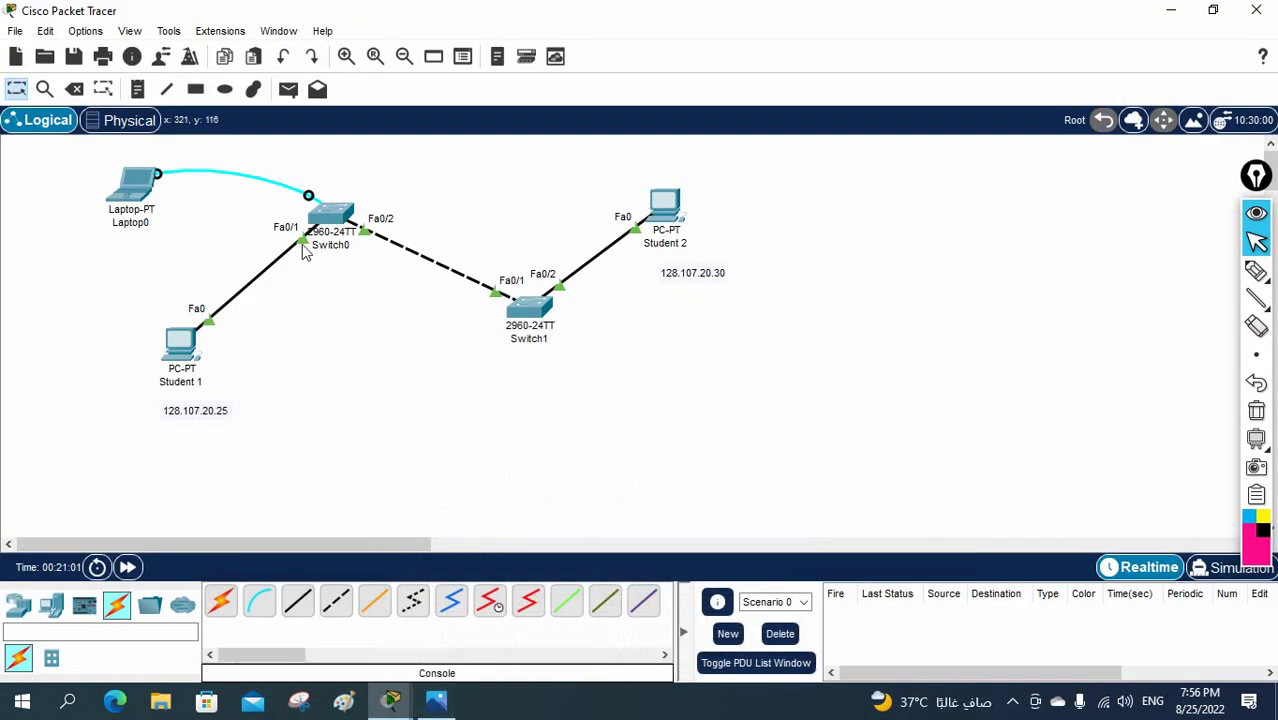
click(323, 251)
double_click(323, 251)
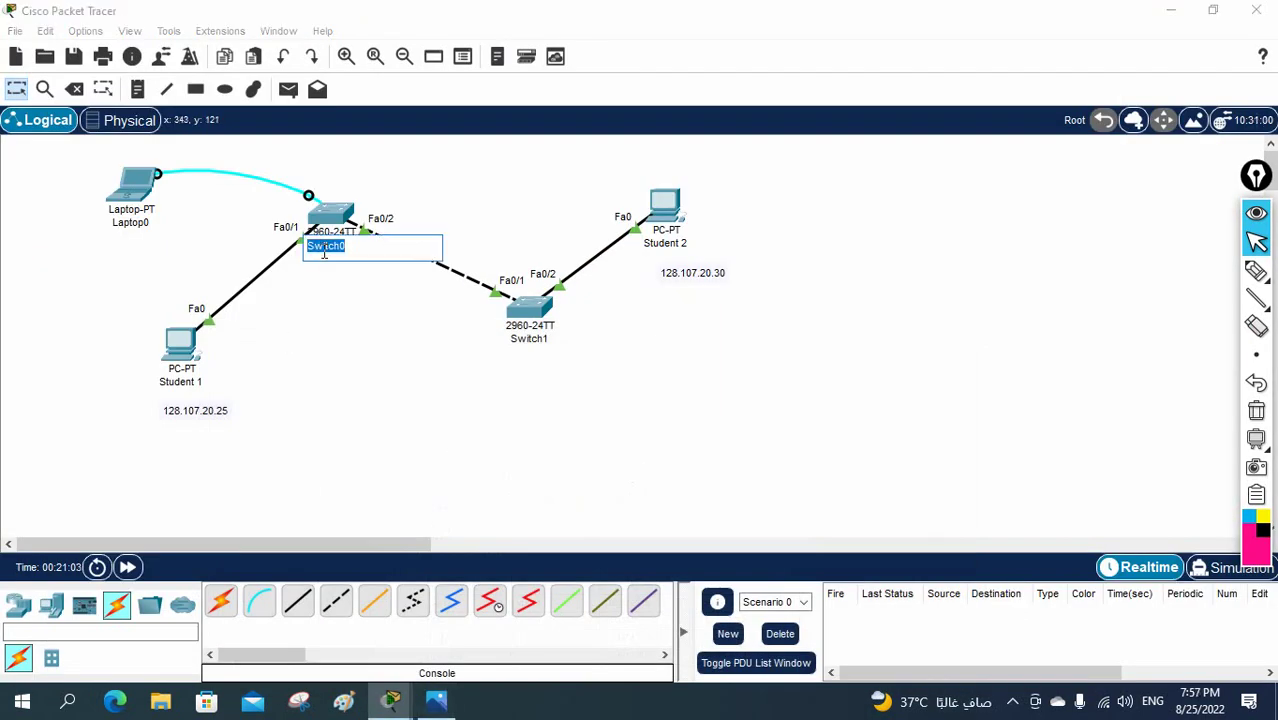
text(Class-A)
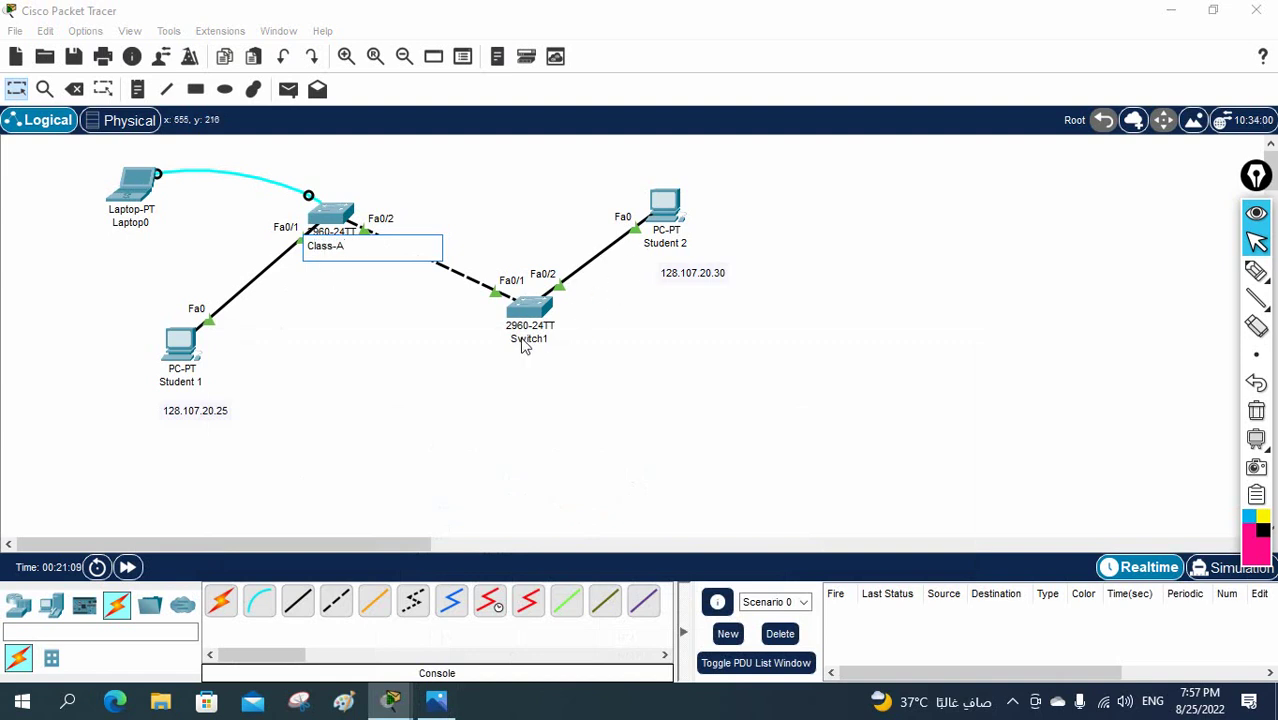
double_click(523, 341)
text(Cla)
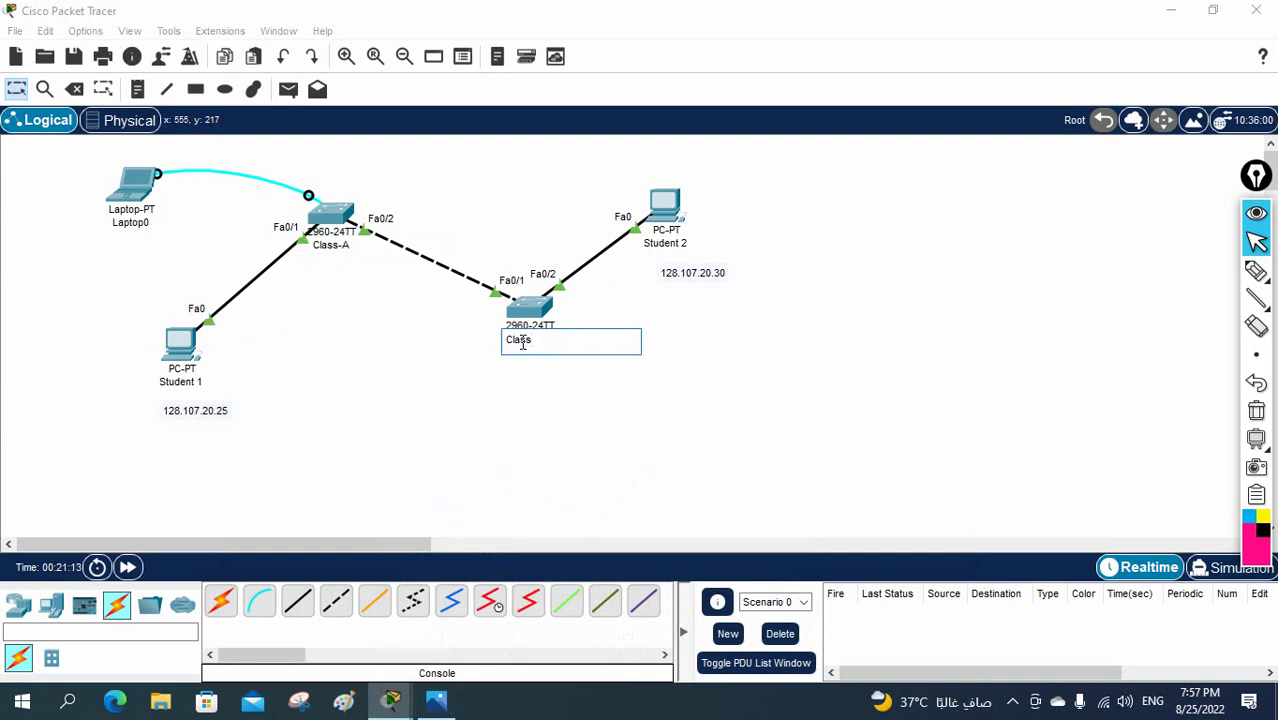
text(ss-B)
click(590, 465)
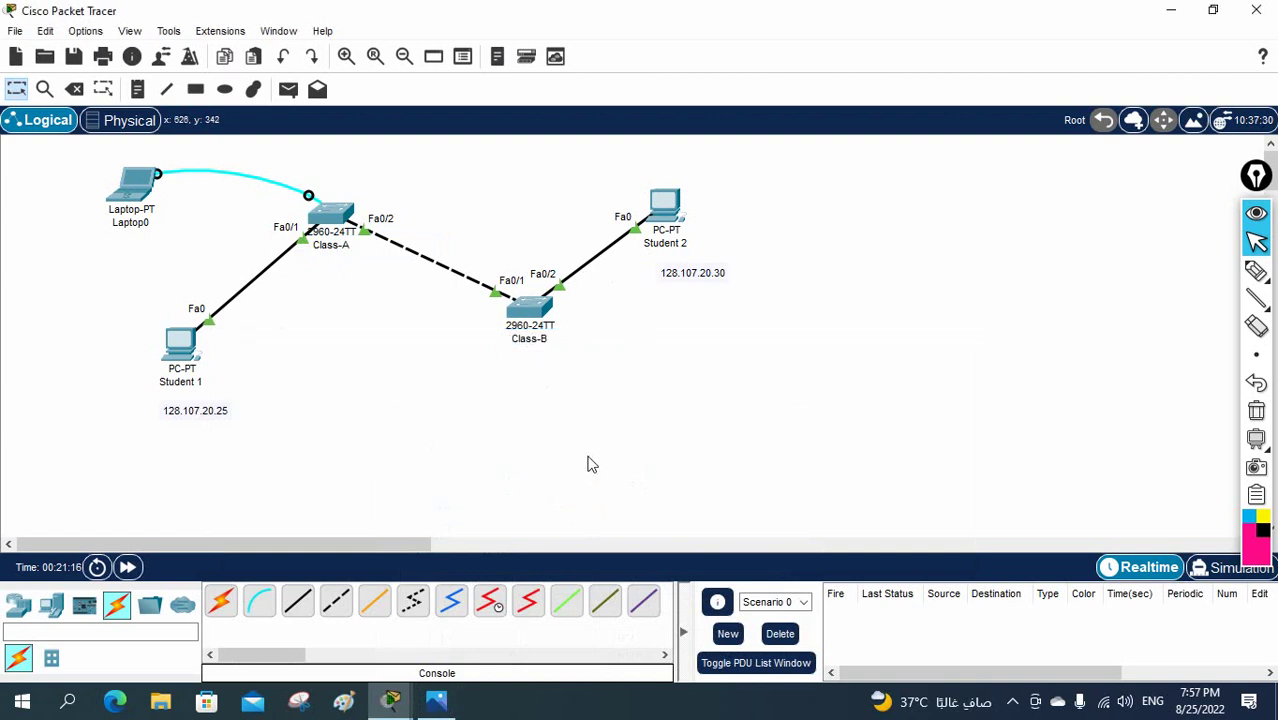
In Laptop0's terminal, enter global configuration and set the switch hostname to Class-A.
click(132, 186)
drag(948, 42, 994, 25)
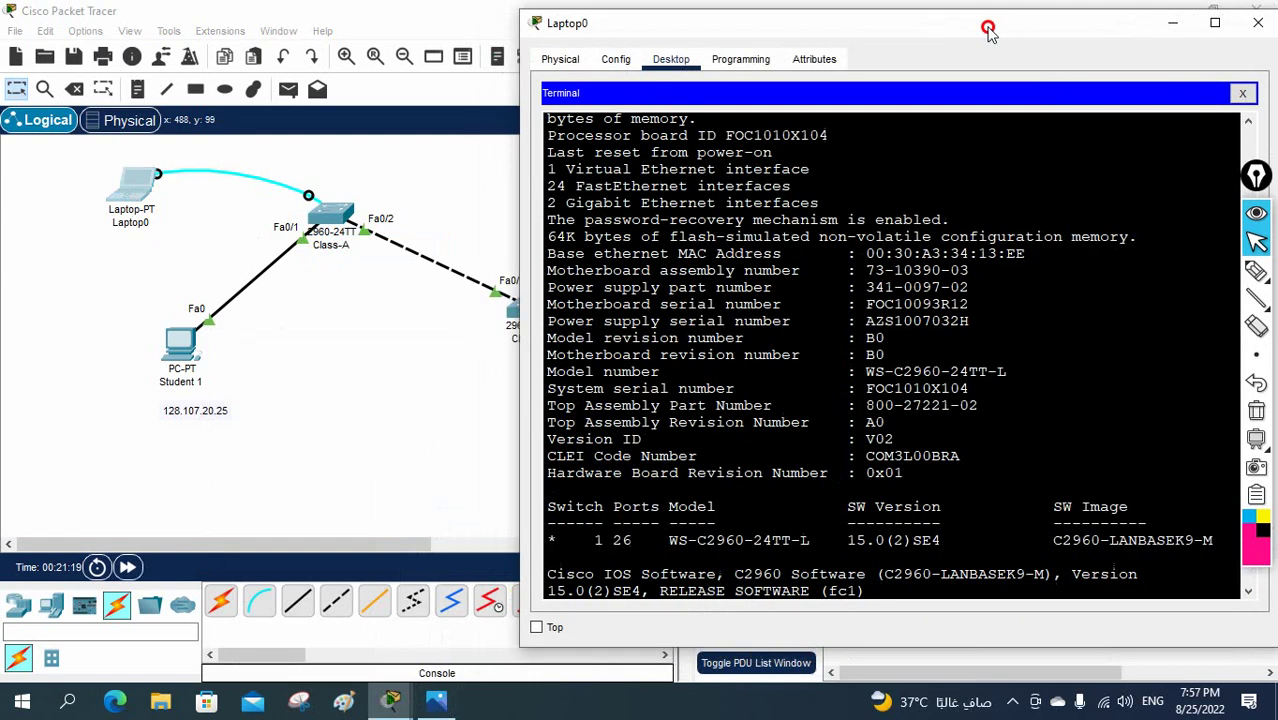
key(Return)
key(Return)
key(Return)
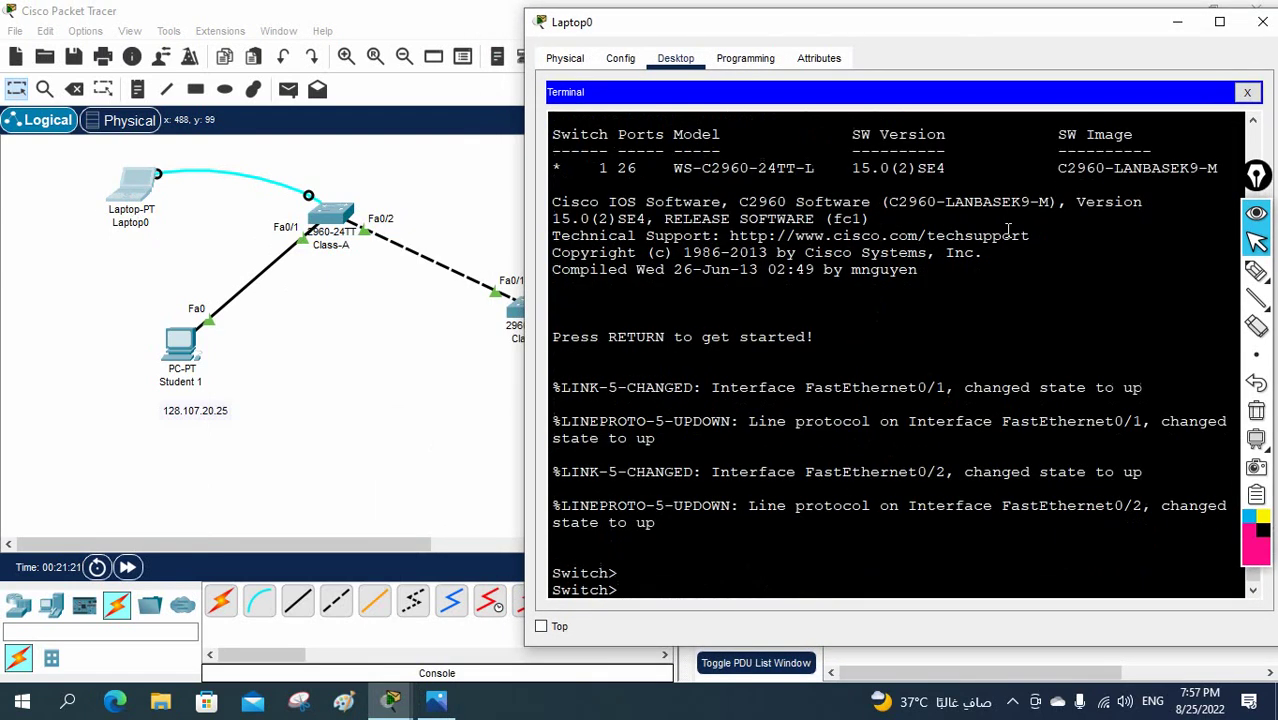
text(en)
key(Return)
text(config t)
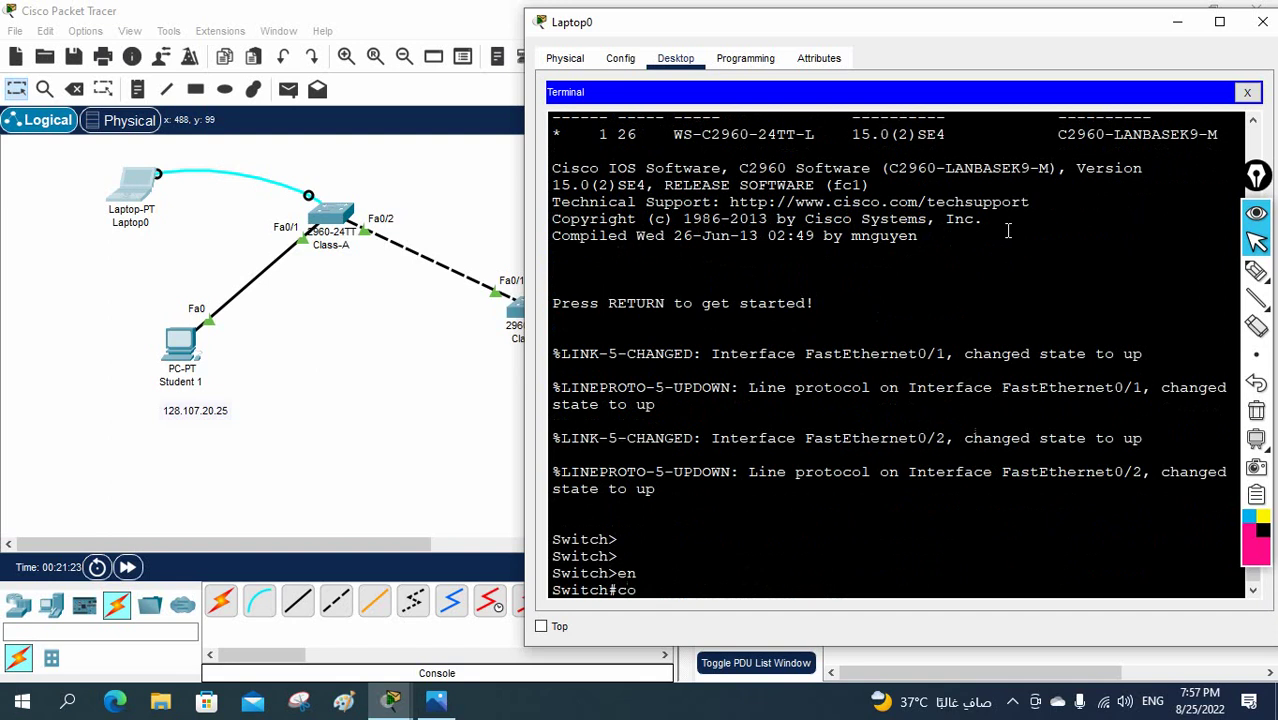
key(Return)
text(host)
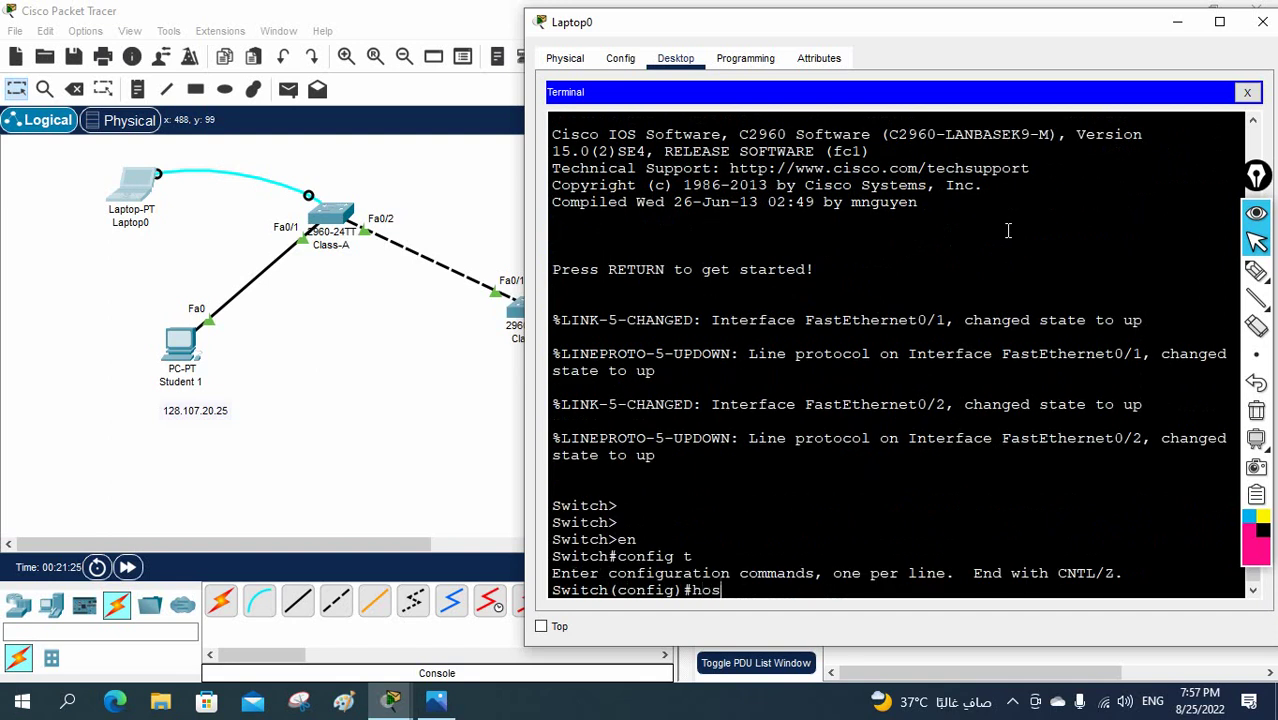
key(Tab)
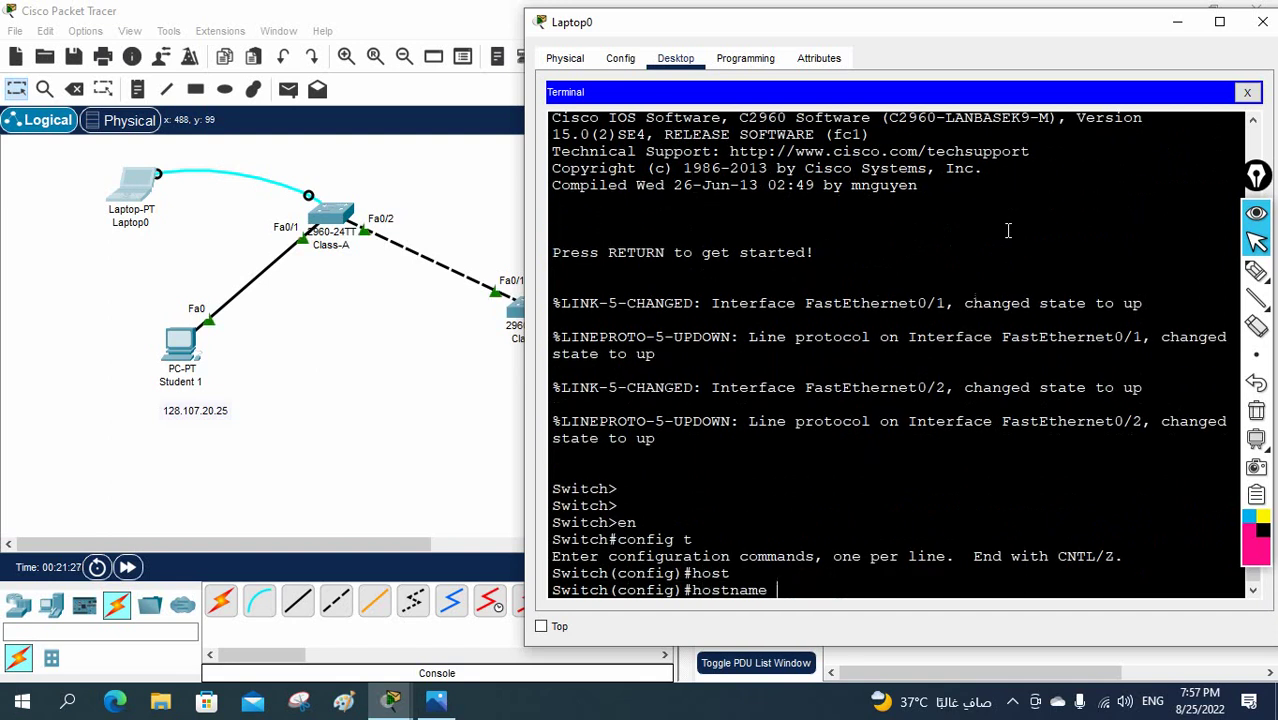
text(Class-)
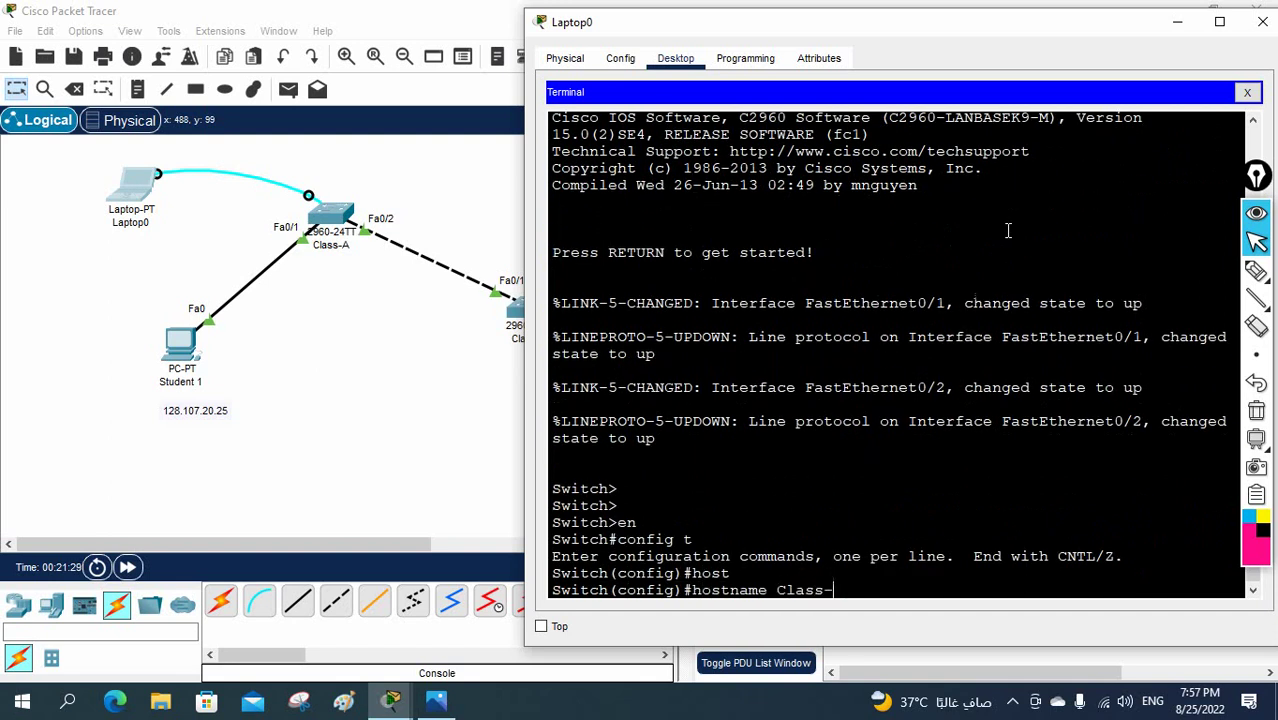
text(A)
key(Return)
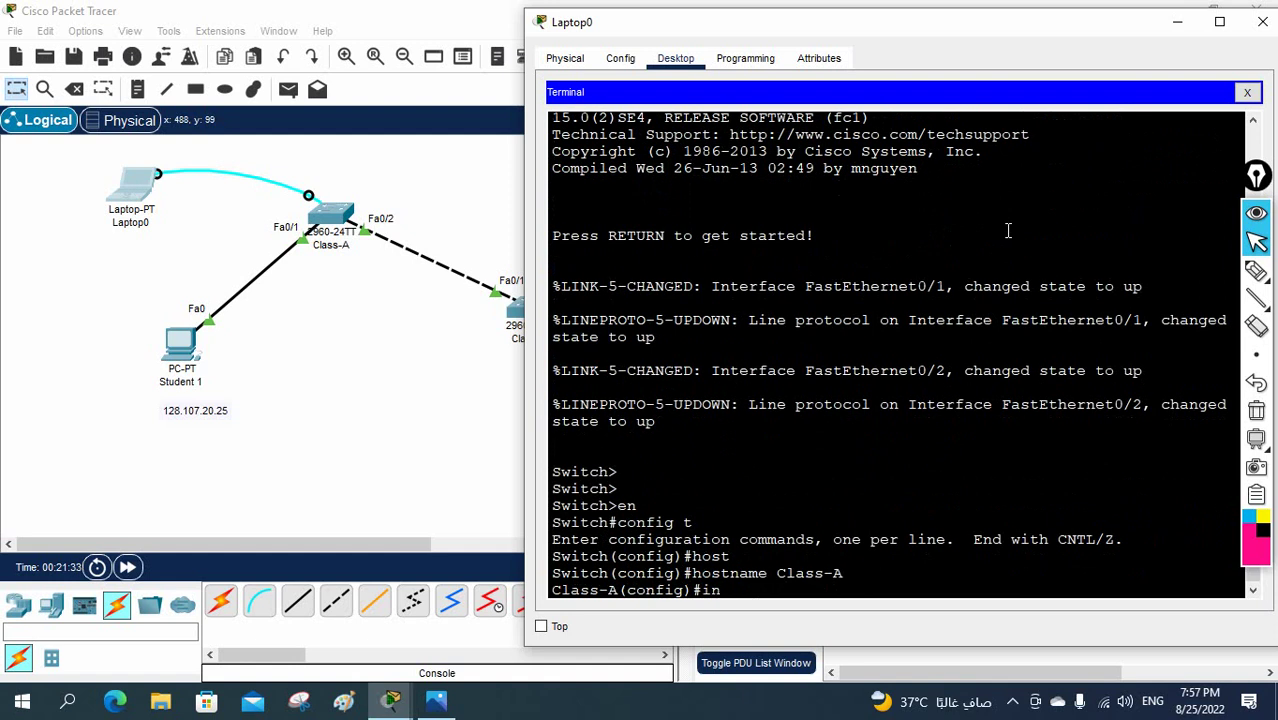
Assign interface VLAN 1 the address 128.107.20.10 255.255.255.0.
text(int vlan 1)
key(Return)
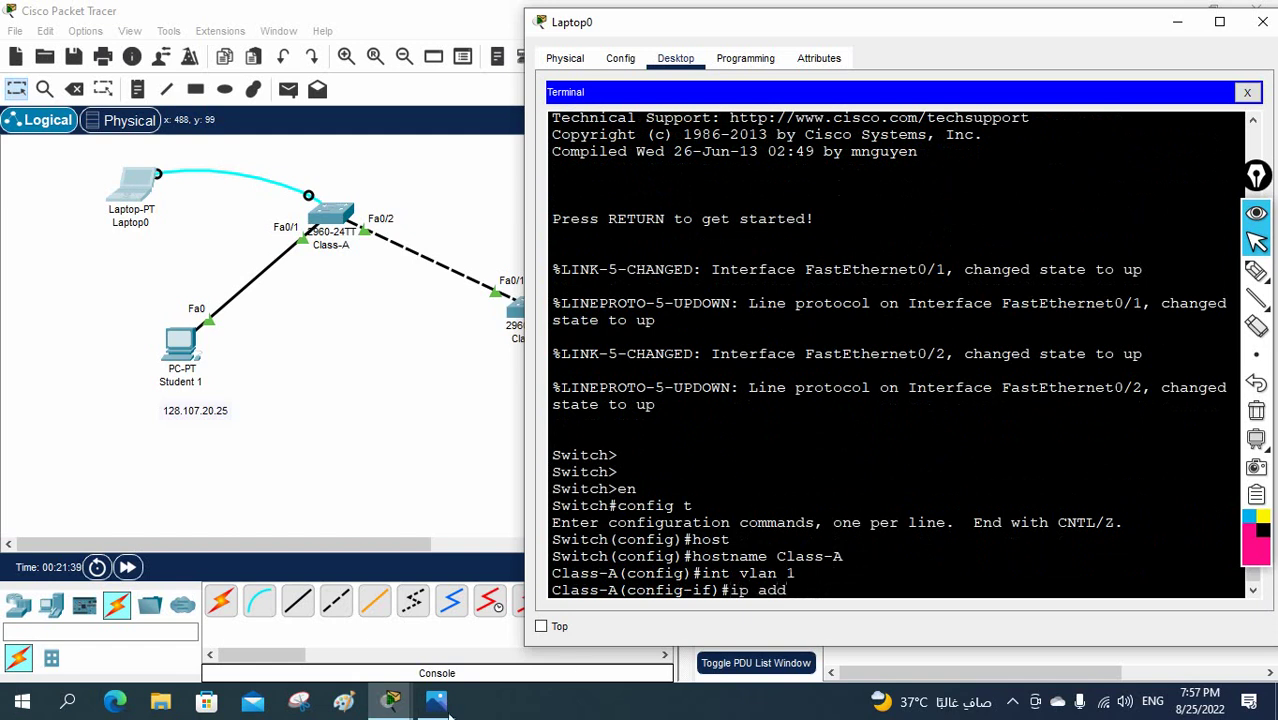
key(alt+Tab)
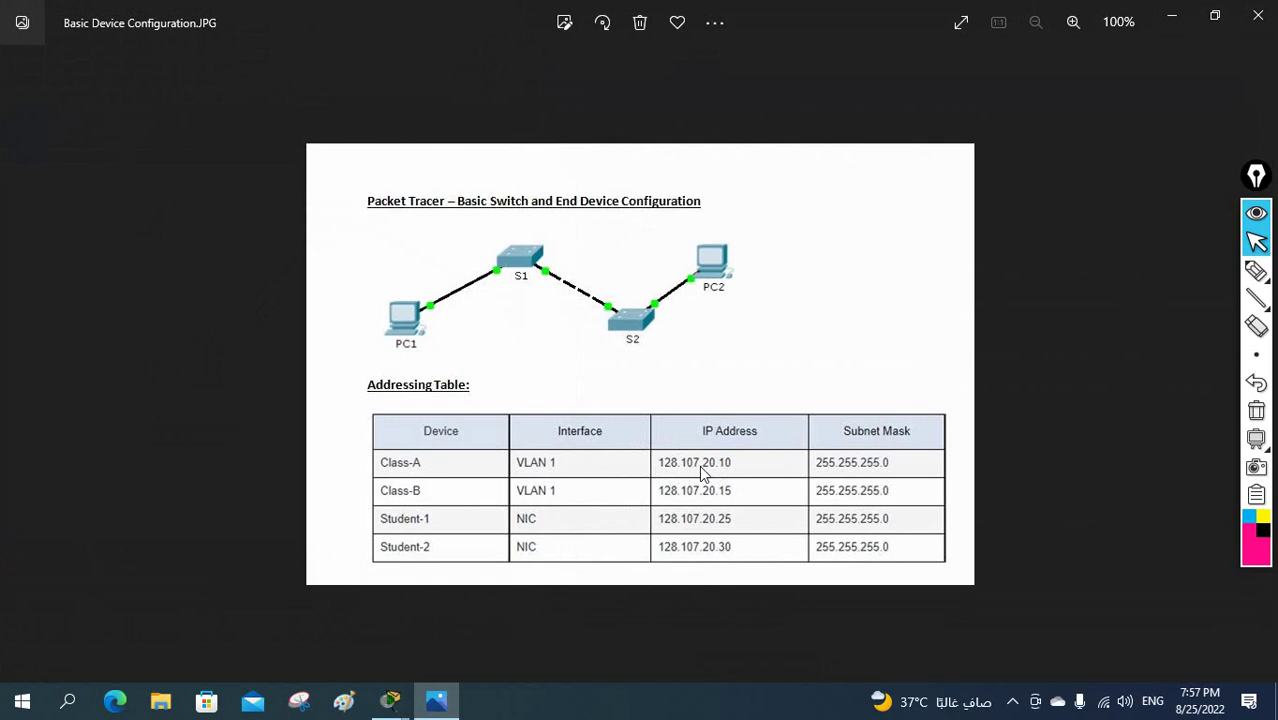
click(1173, 16)
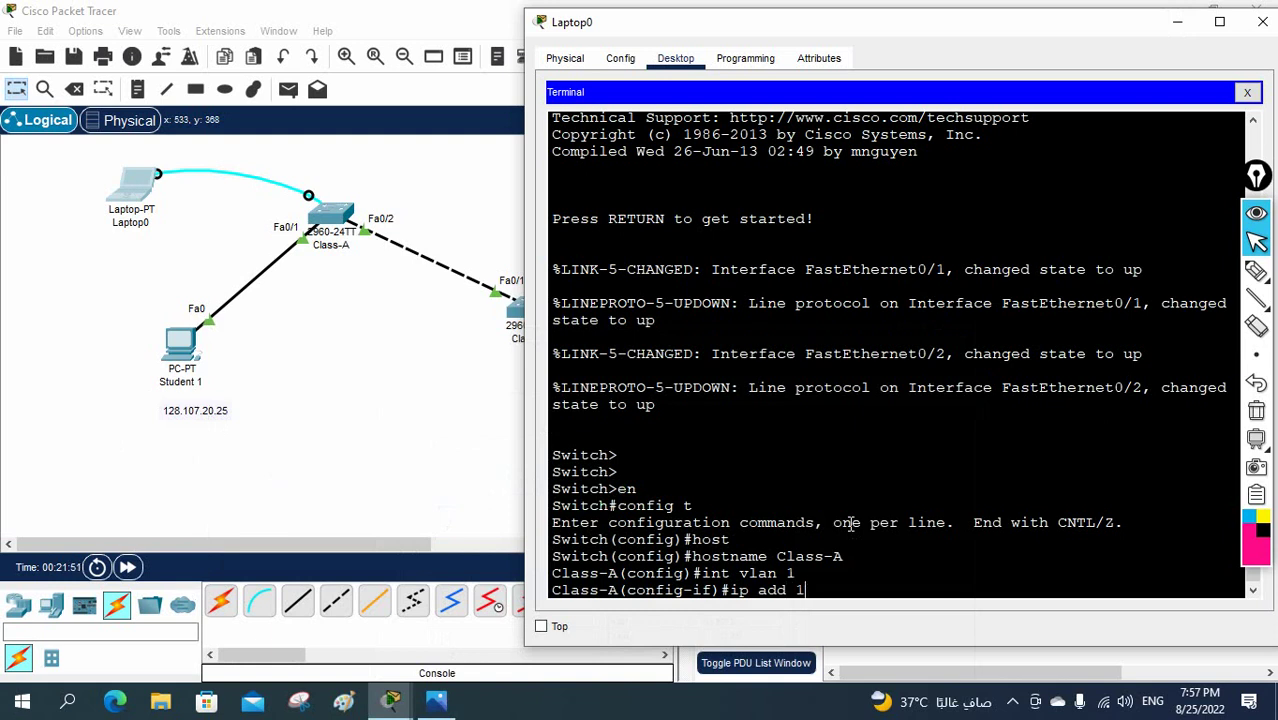
text(8.107.20.10)
click(436, 700)
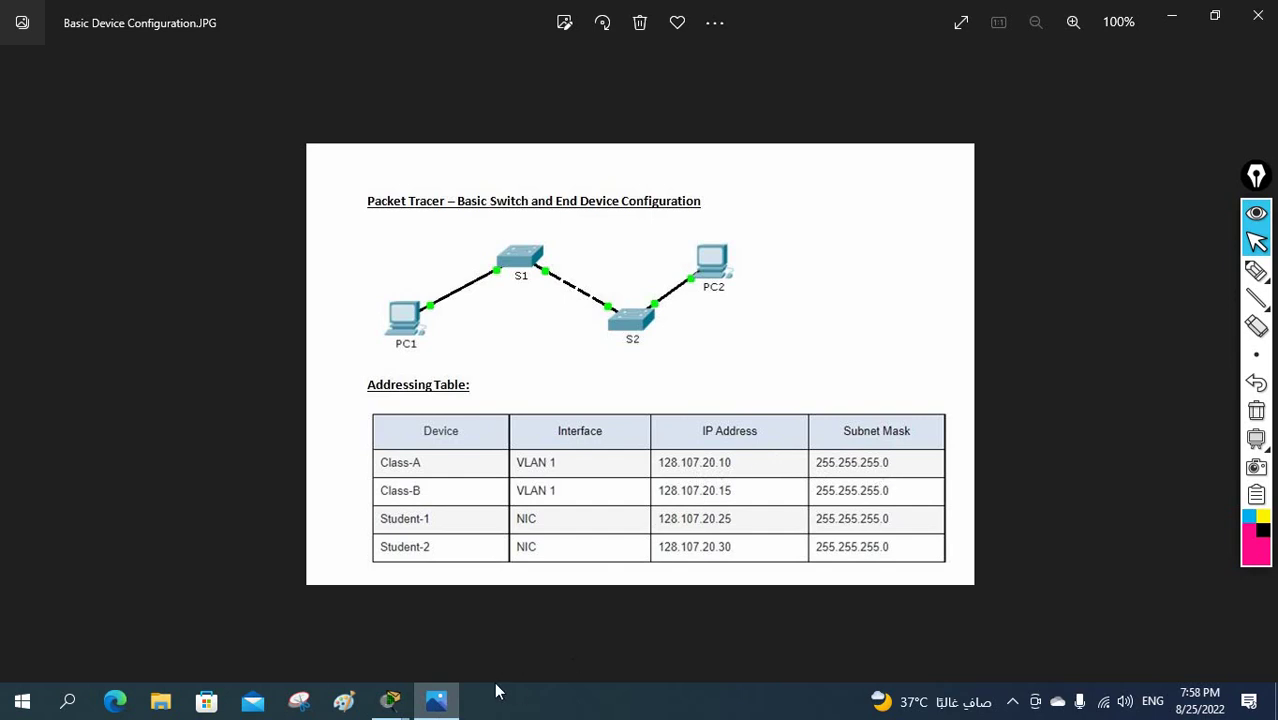
click(450, 702)
text(28.107.20.10 2)
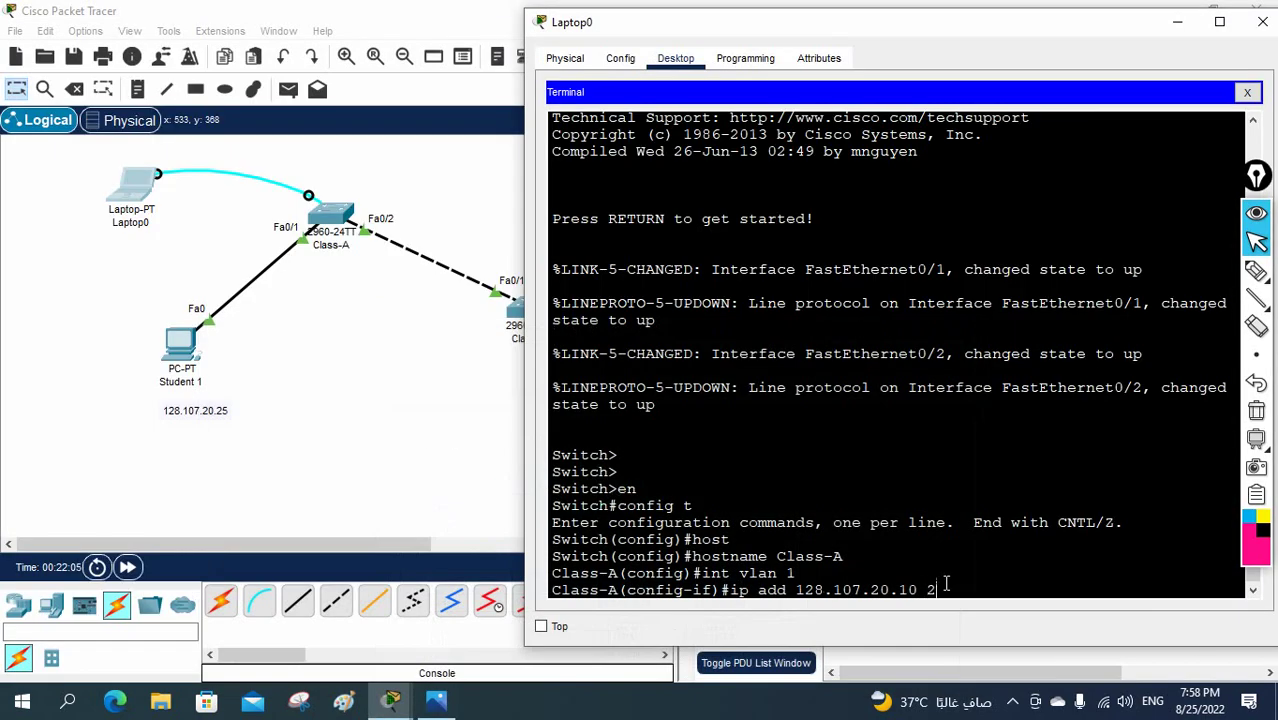
text(55.255.255.0)
key(Return)
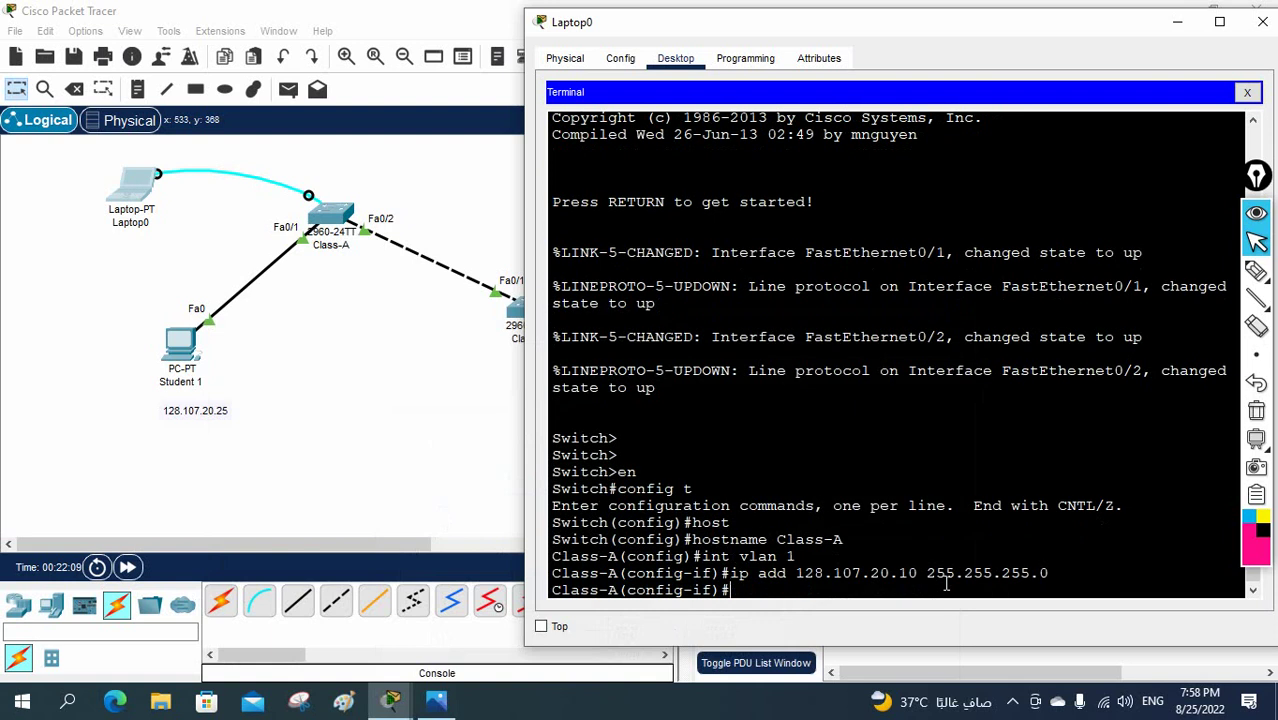
Bring VLAN 1 up with no shutdown and save the configuration with wr.
text(no sh)
key(Return)
key(Return)
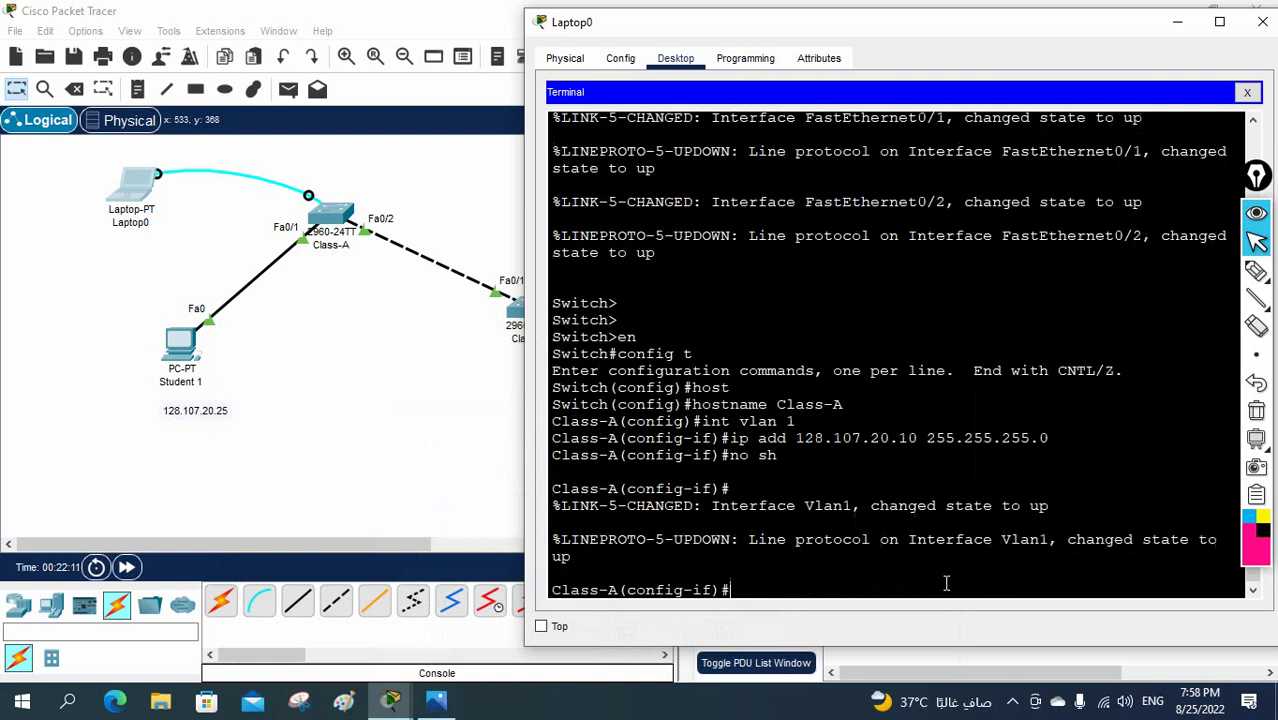
key(Return)
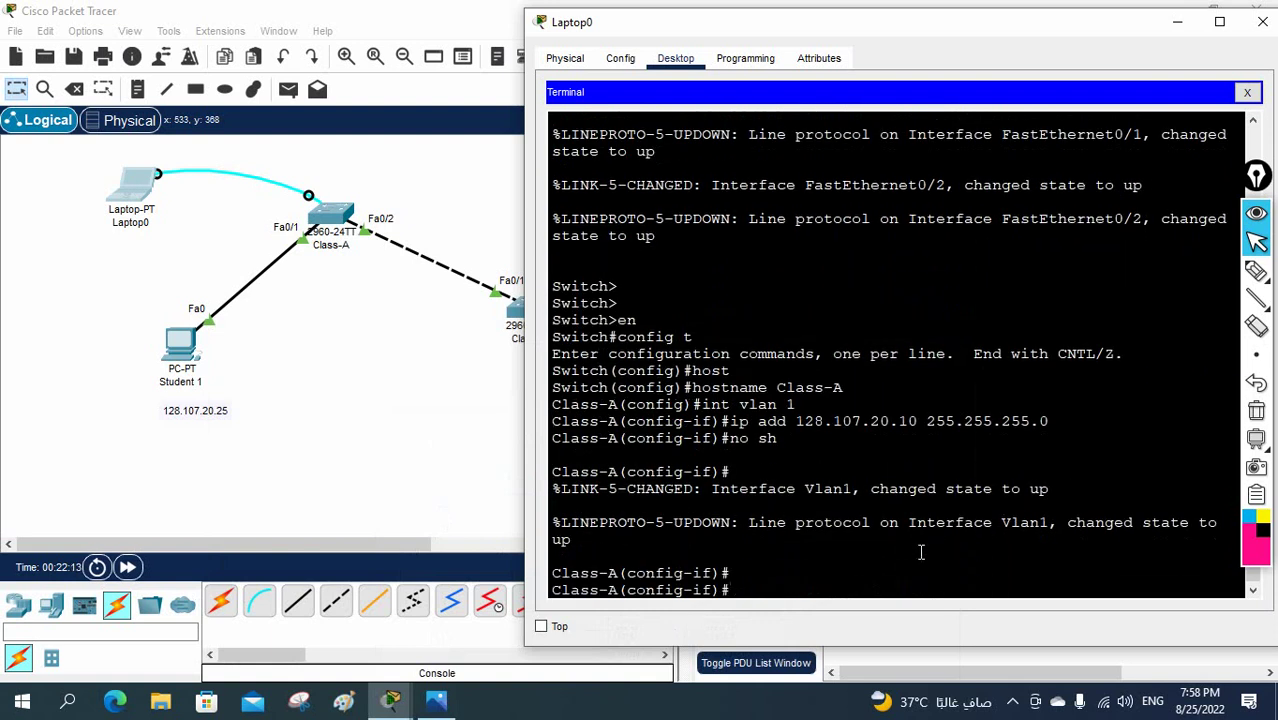
click(436, 700)
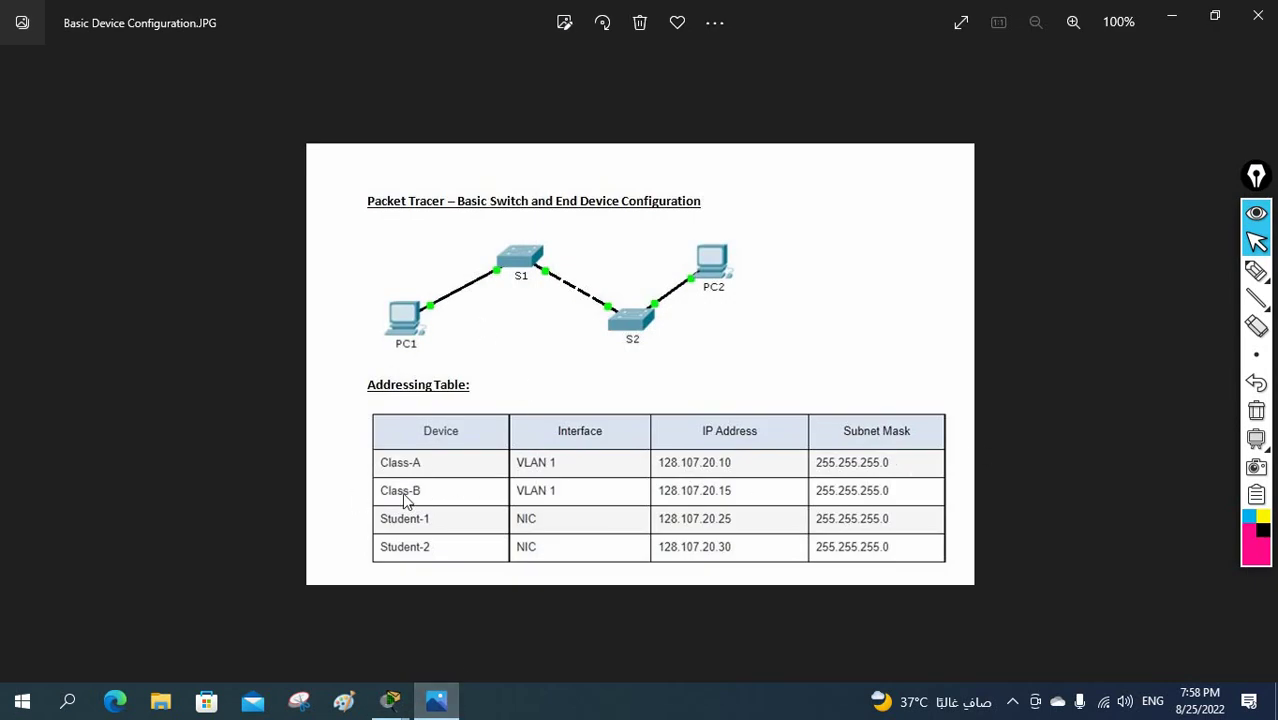
click(450, 704)
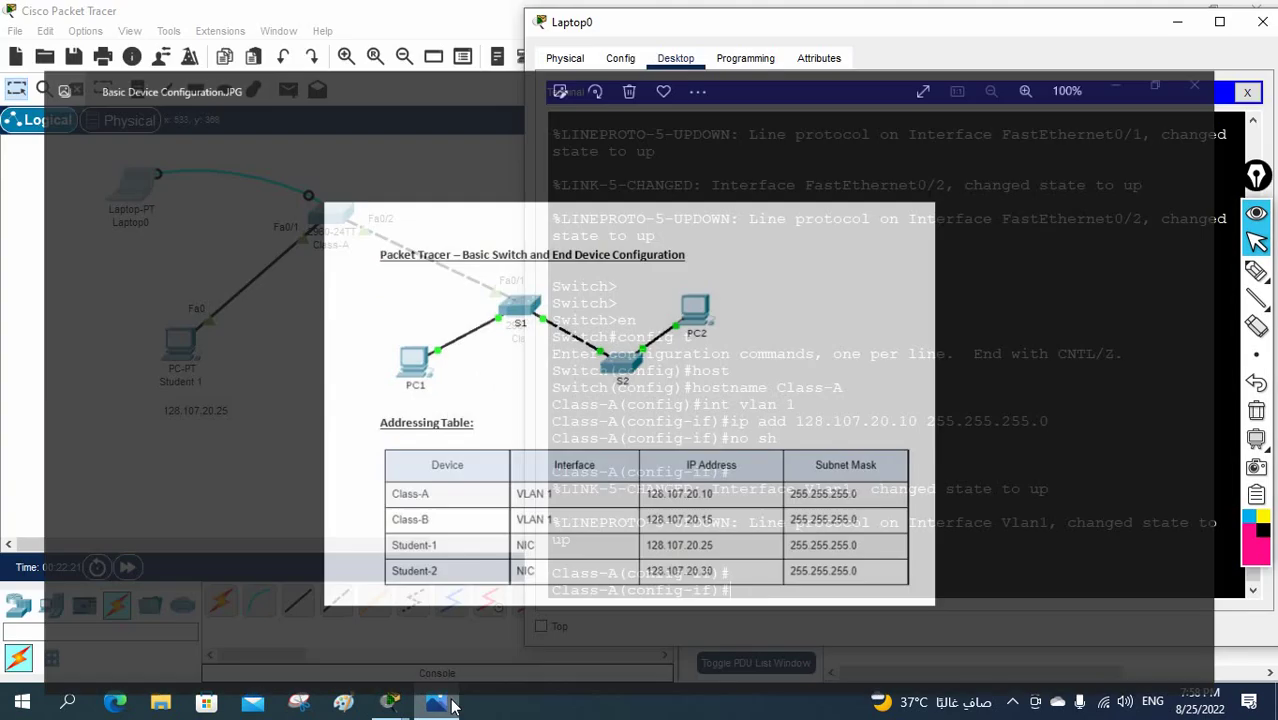
key(ctrl+z)
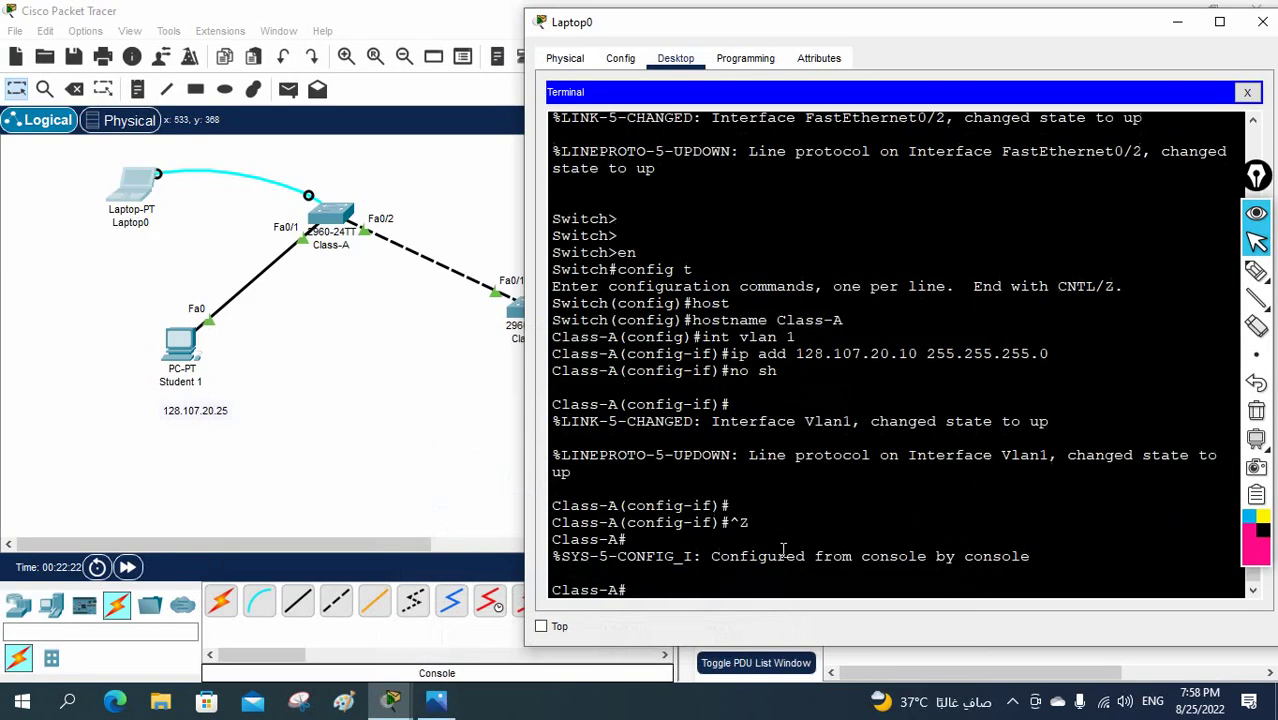
key(Return)
key(Return)
text(wr)
key(Return)
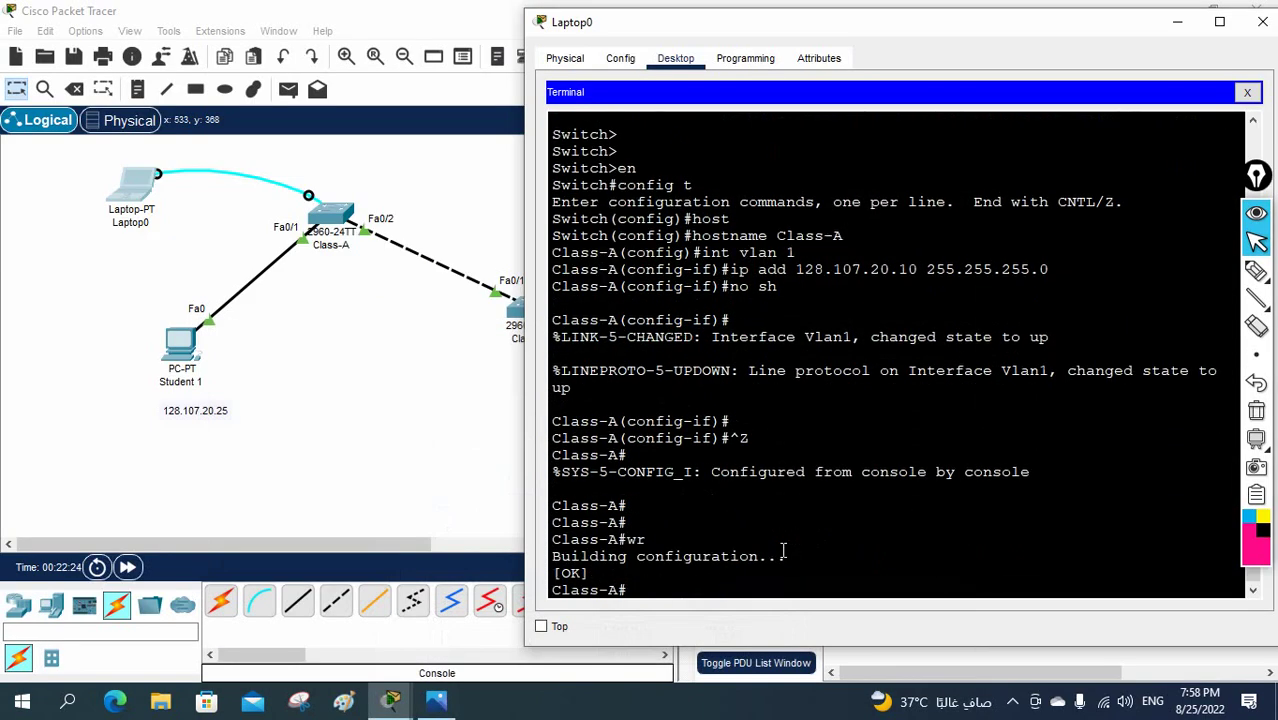
Verify Vlan1 is up at 128.107.20.10 with sh ip int br, then save again.
text(sh ip int br)
key(Return)
key(Return)
key(Return)
key(Return)
key(Return)
key(Return)
key(Return)
key(Return)
key(Return)
key(Return)
key(Return)
key(Return)
key(Return)
key(Return)
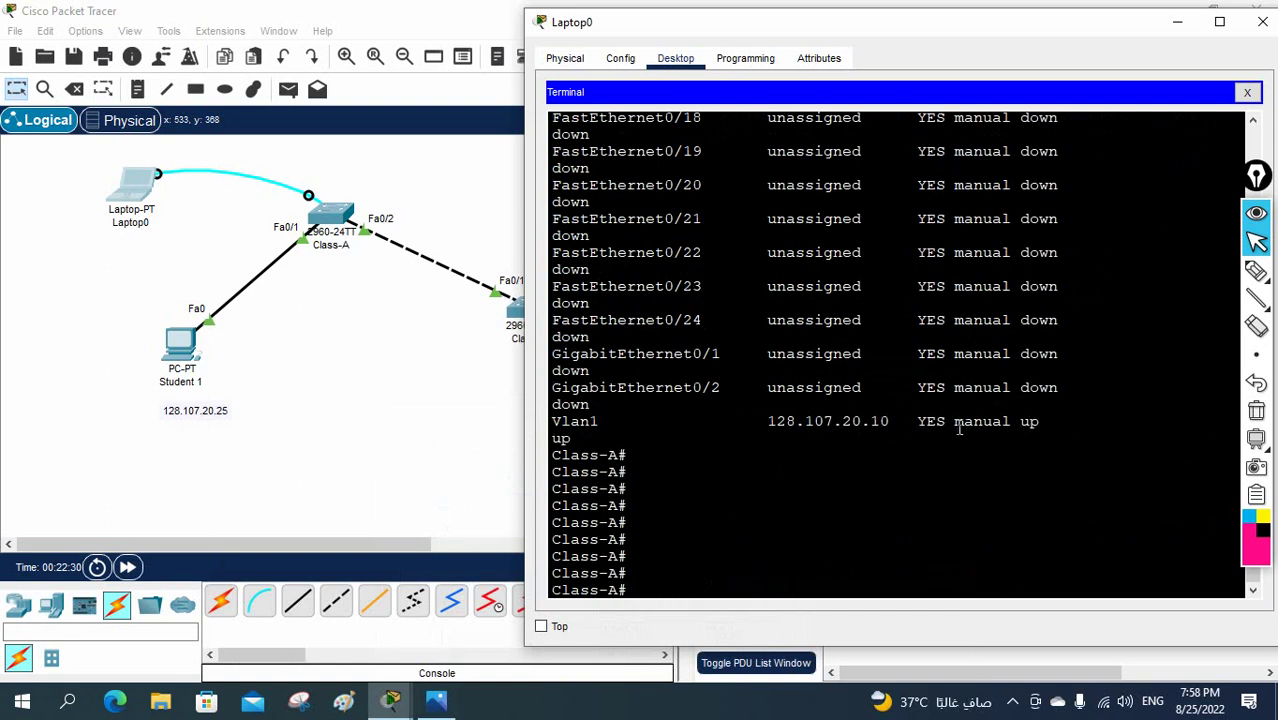
drag(1114, 421, 537, 418)
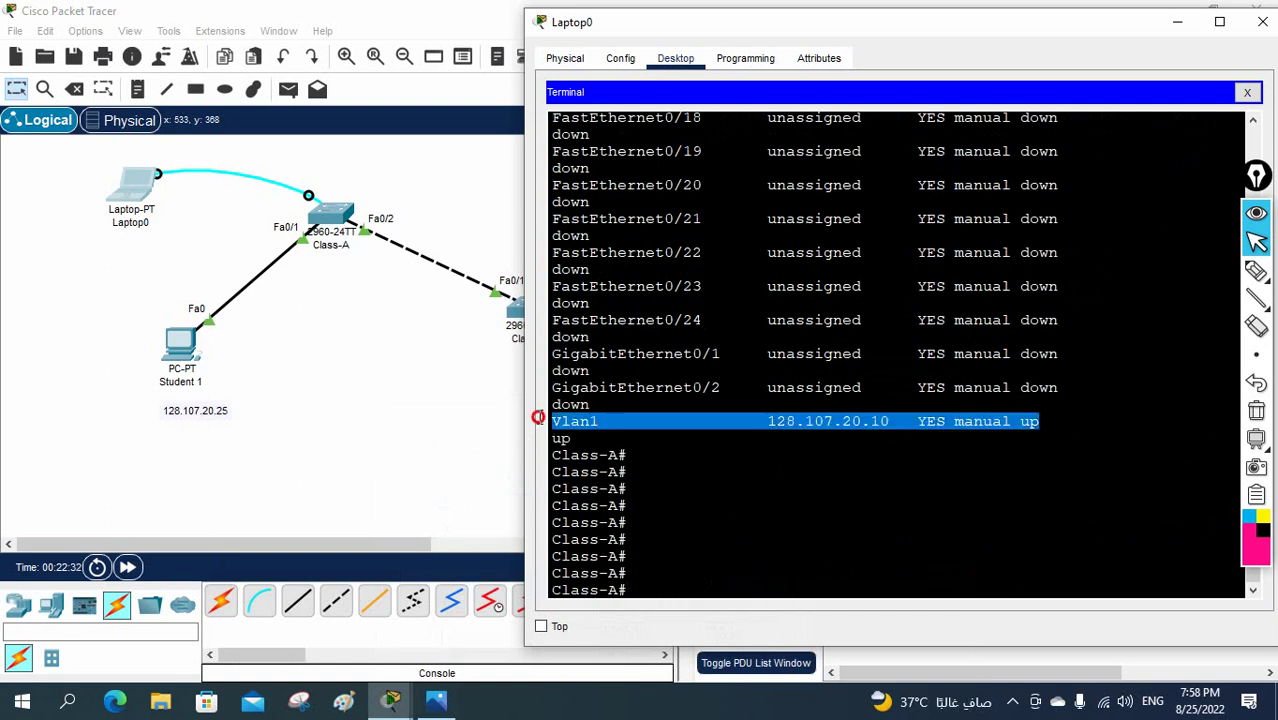
click(780, 459)
drag(553, 456, 684, 451)
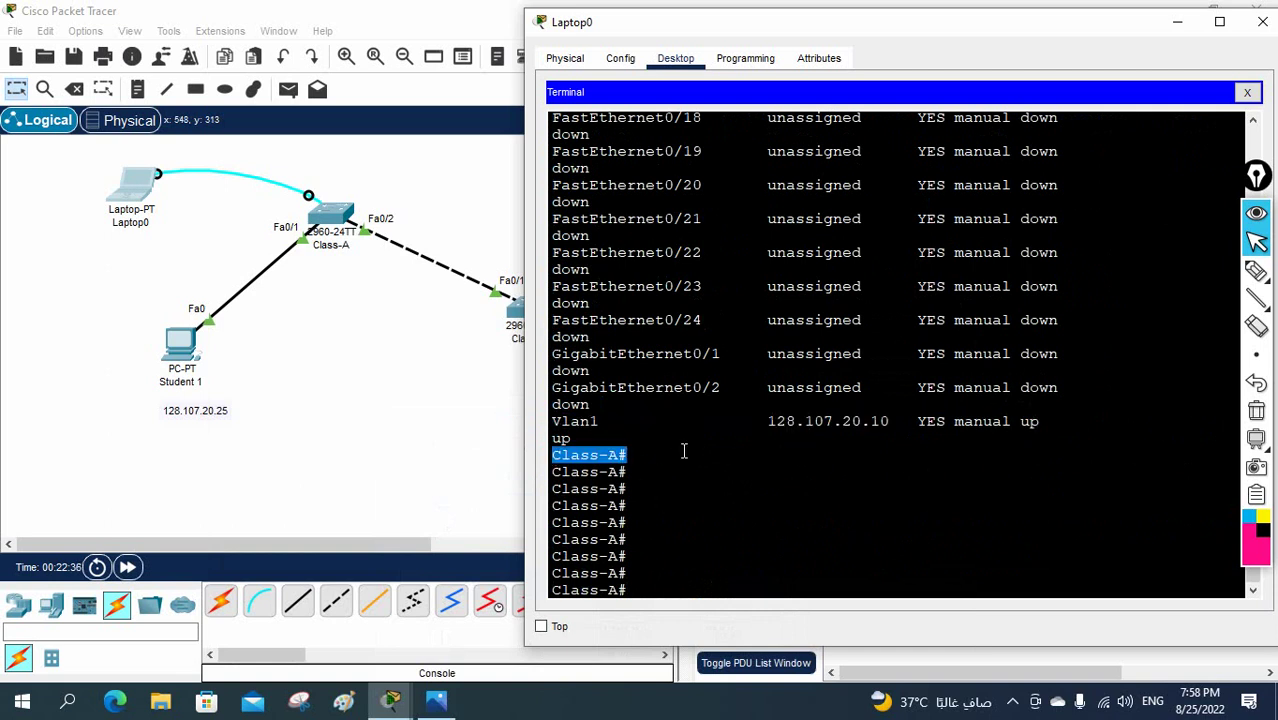
click(850, 500)
text(wr)
key(Return)
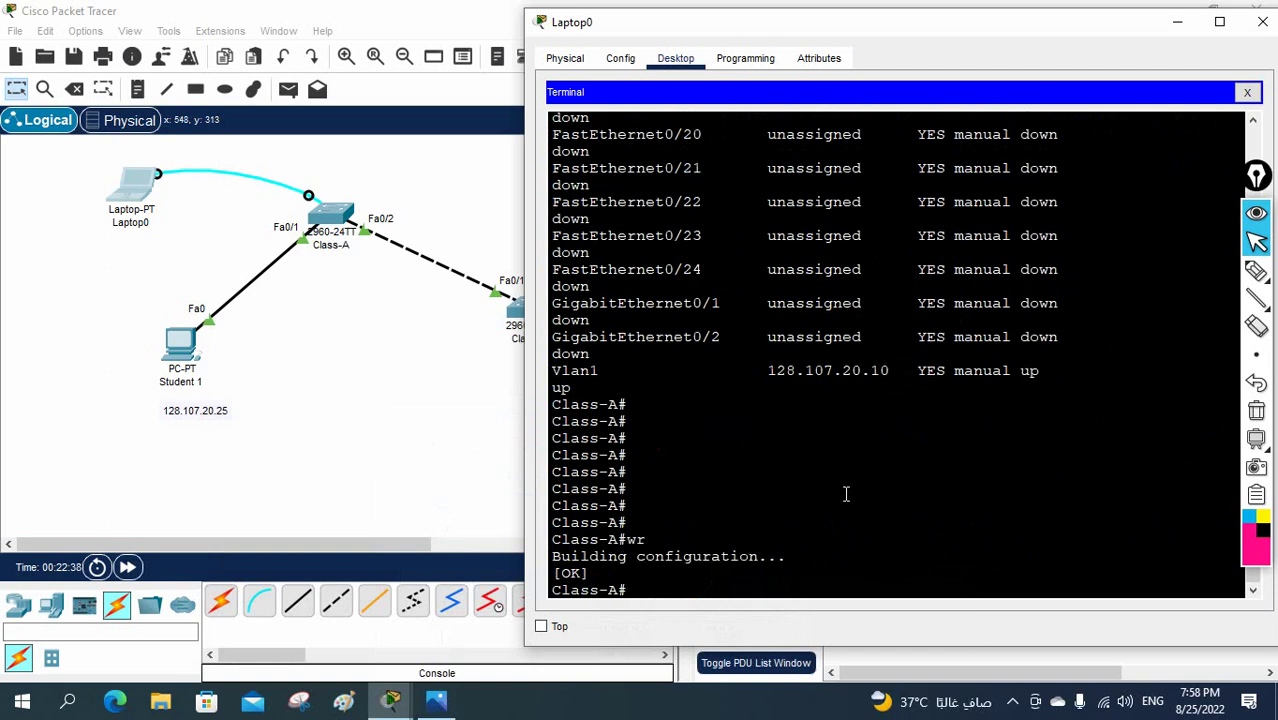
click(1247, 92)
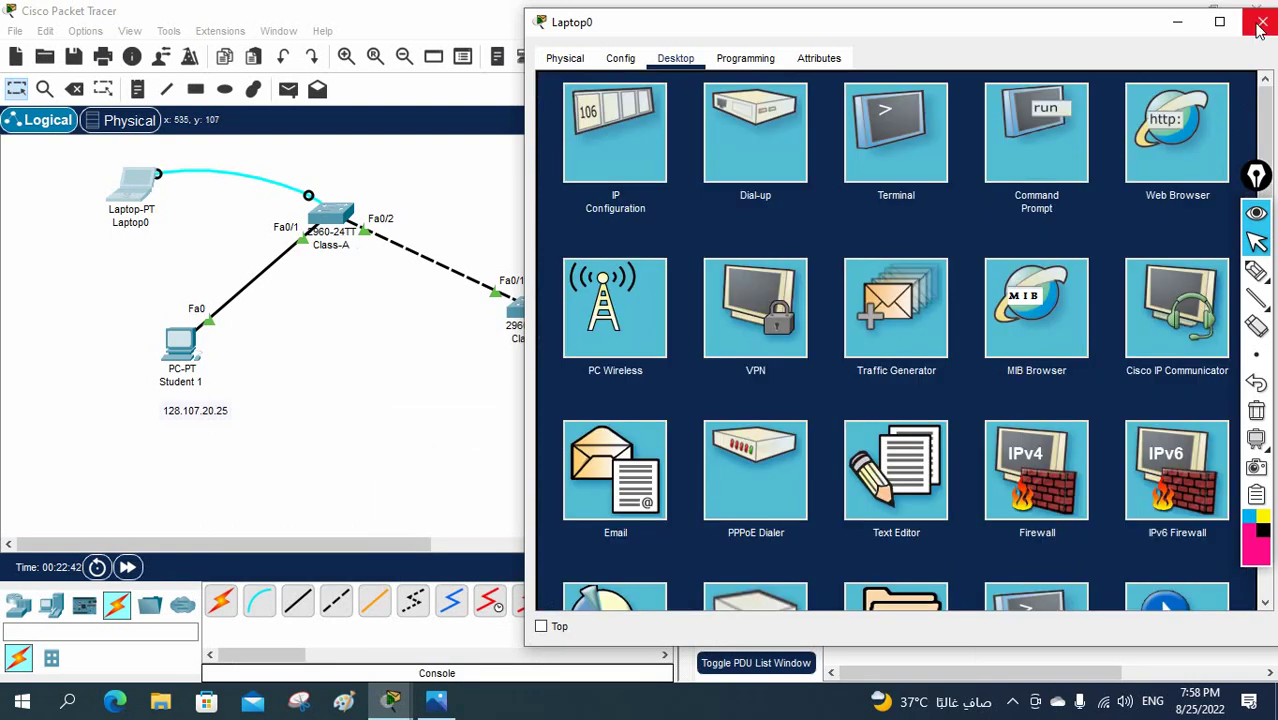
Move Laptop0's console cable from the Class-A switch to the Class-B switch's Console port.
drag(983, 30, 948, 331)
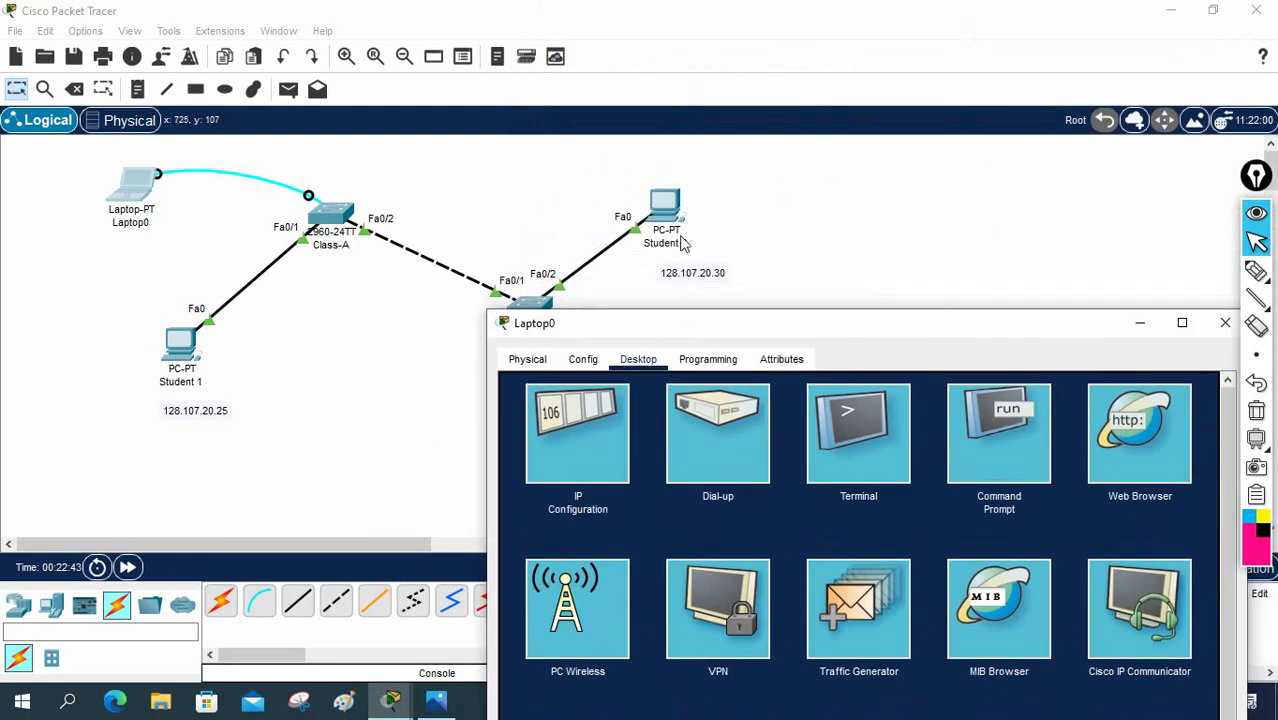
click(330, 205)
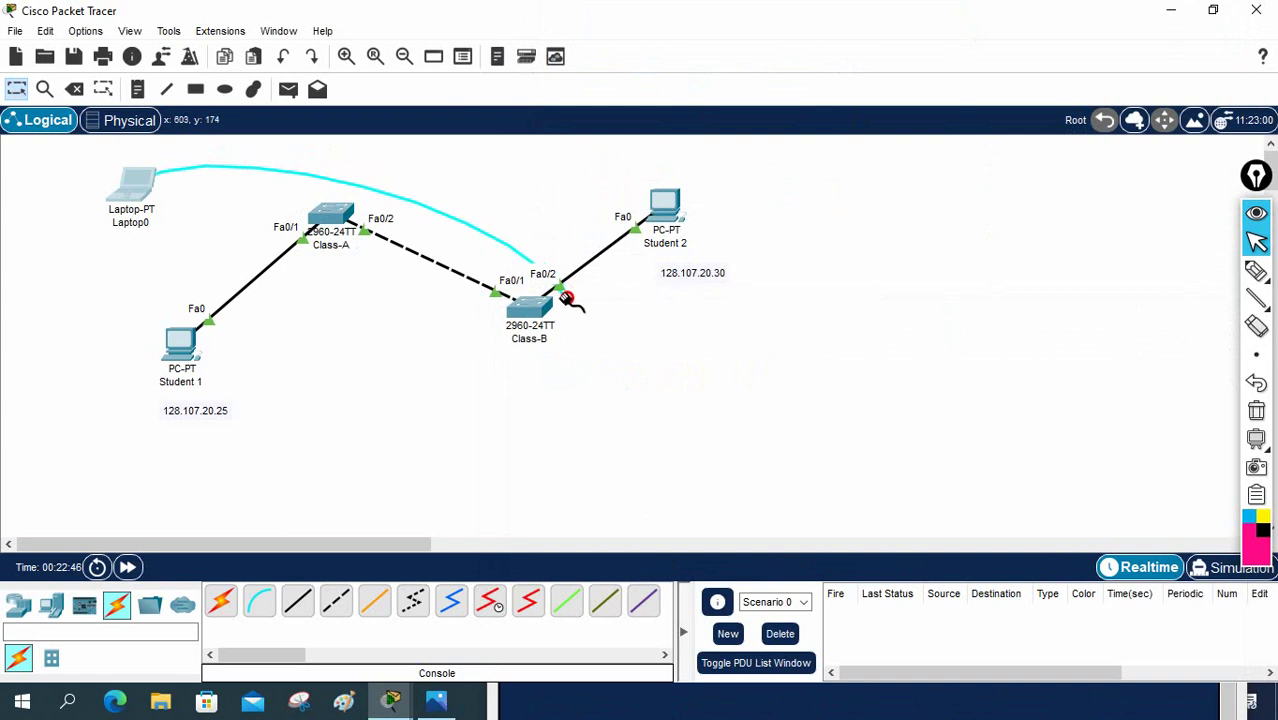
click(532, 306)
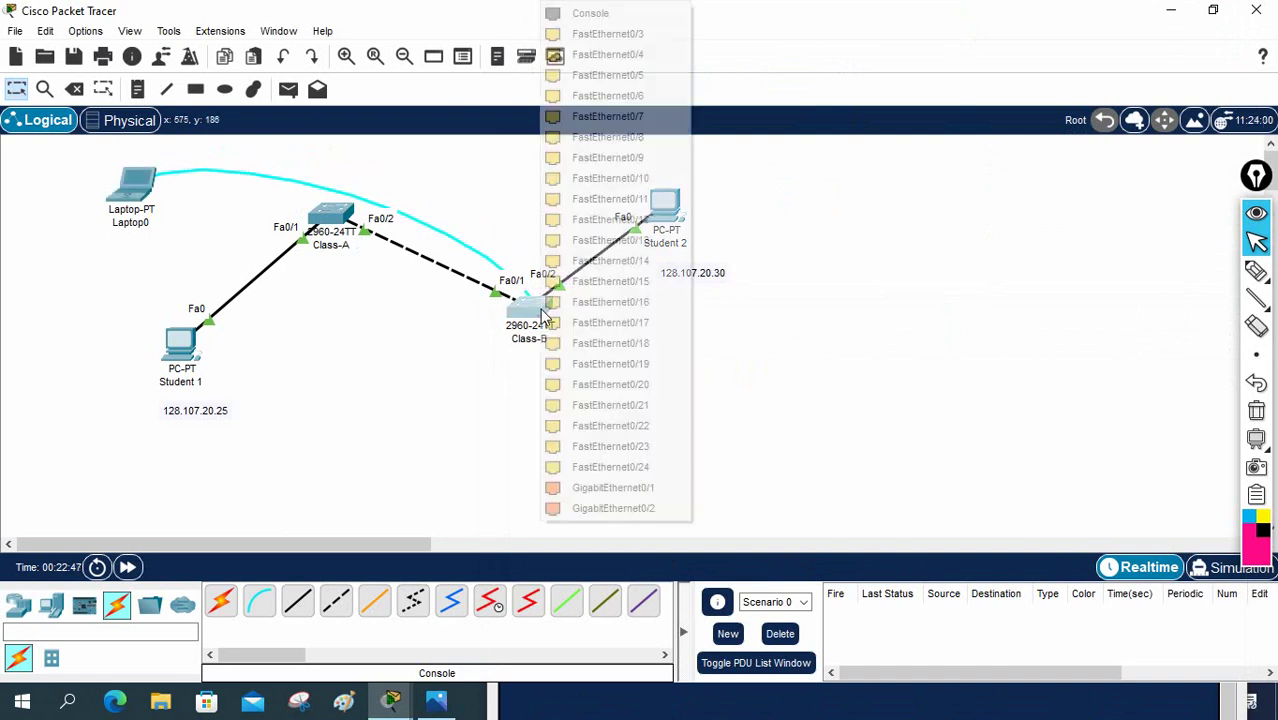
click(590, 12)
Place Laptop0 beside Class-B and start its Terminal application.
drag(140, 192, 716, 330)
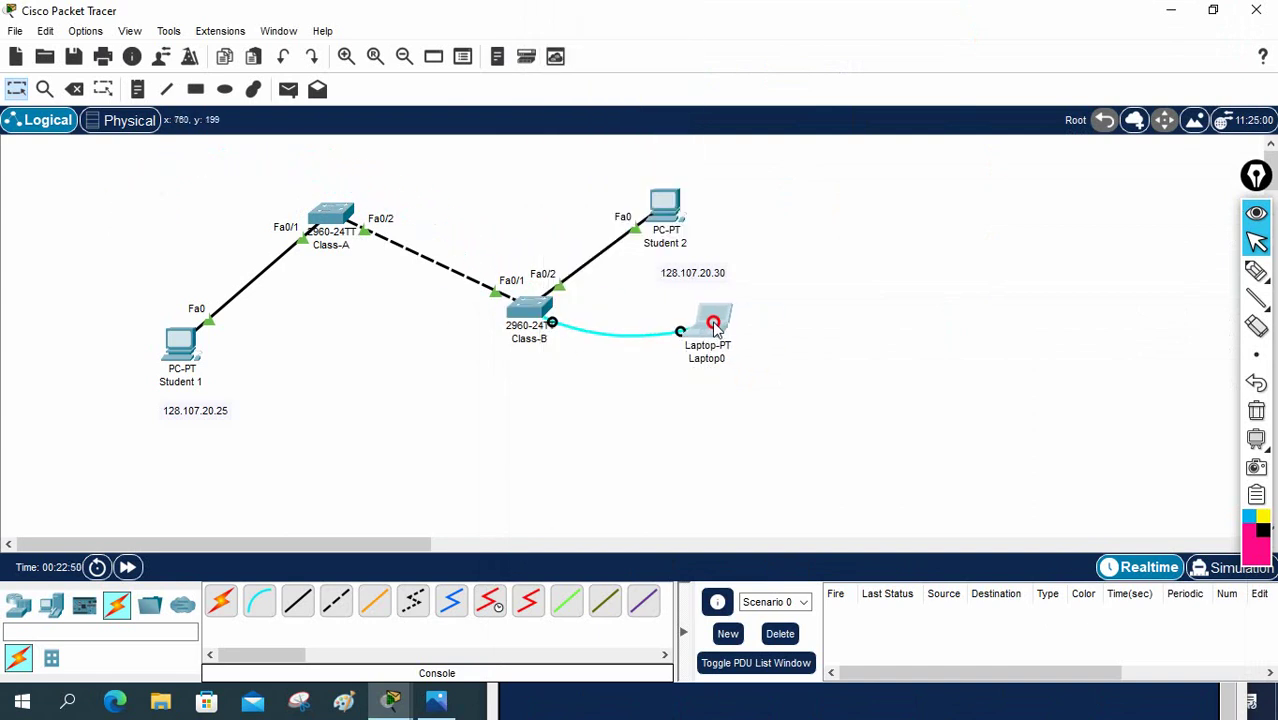
click(716, 325)
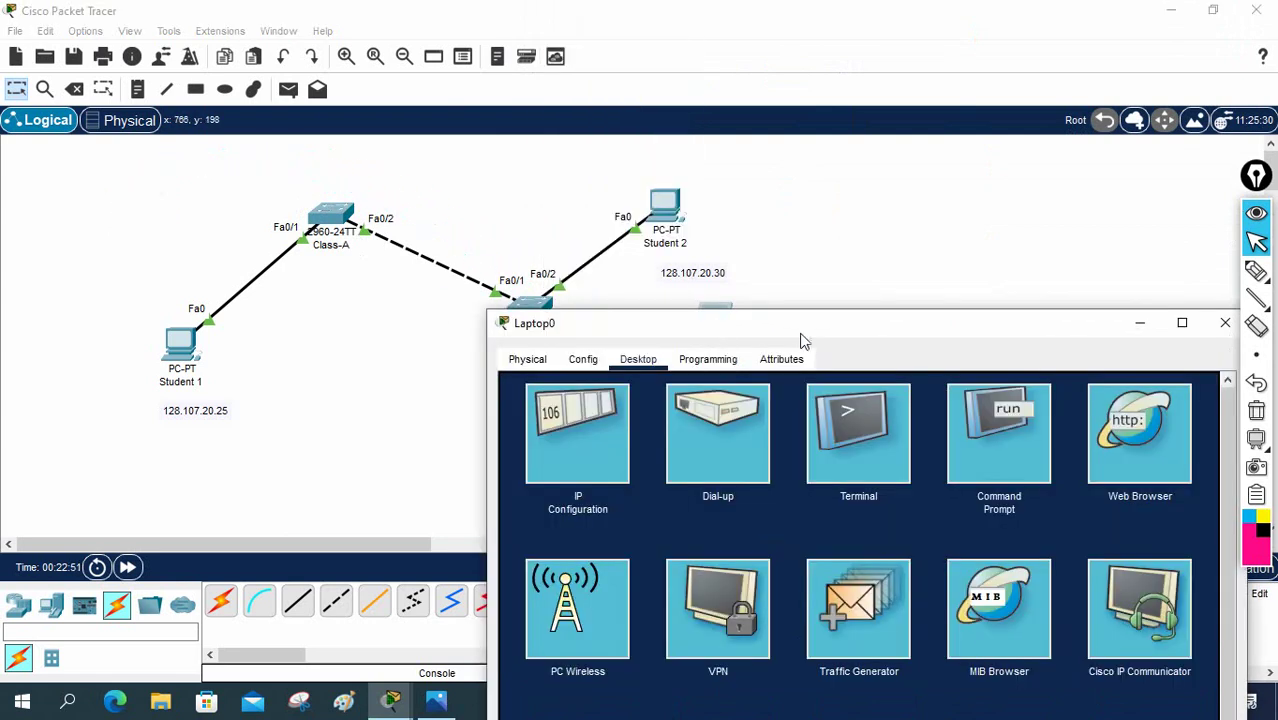
click(845, 437)
drag(901, 326, 907, 94)
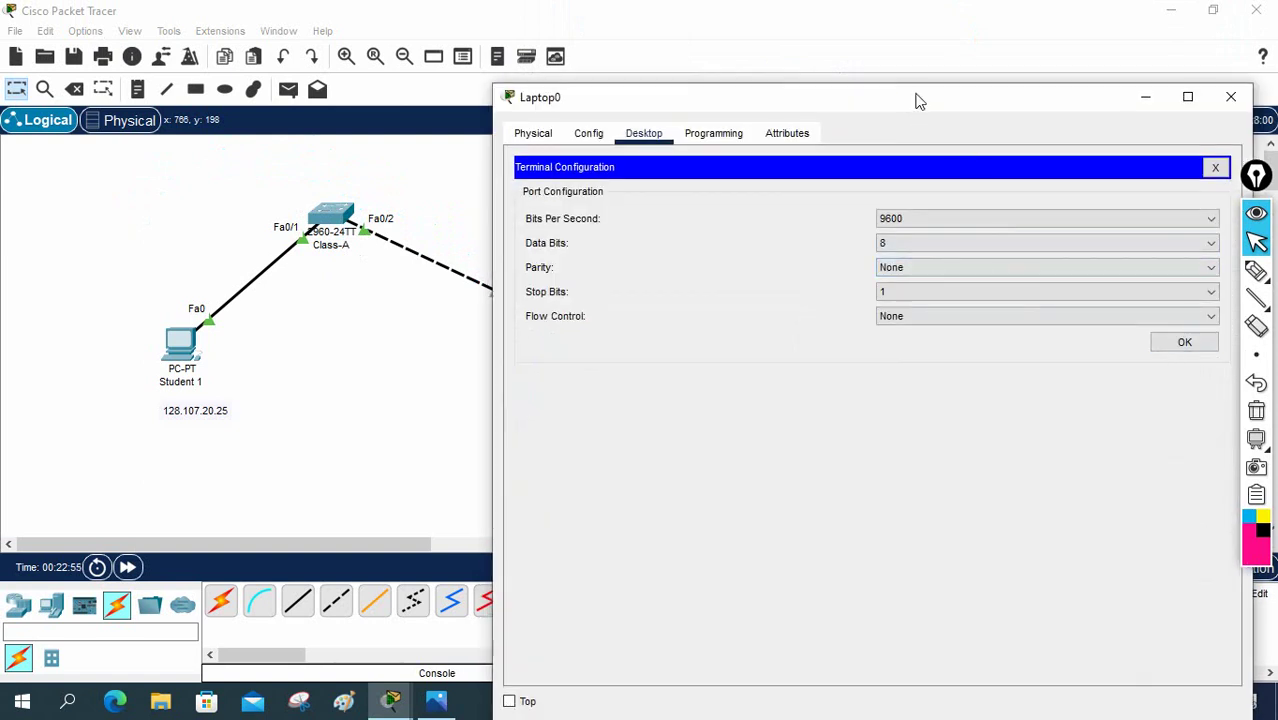
drag(918, 101, 898, 69)
Connect with default terminal settings, enter global configuration mode, and set the hostname to Class-B.
click(1162, 312)
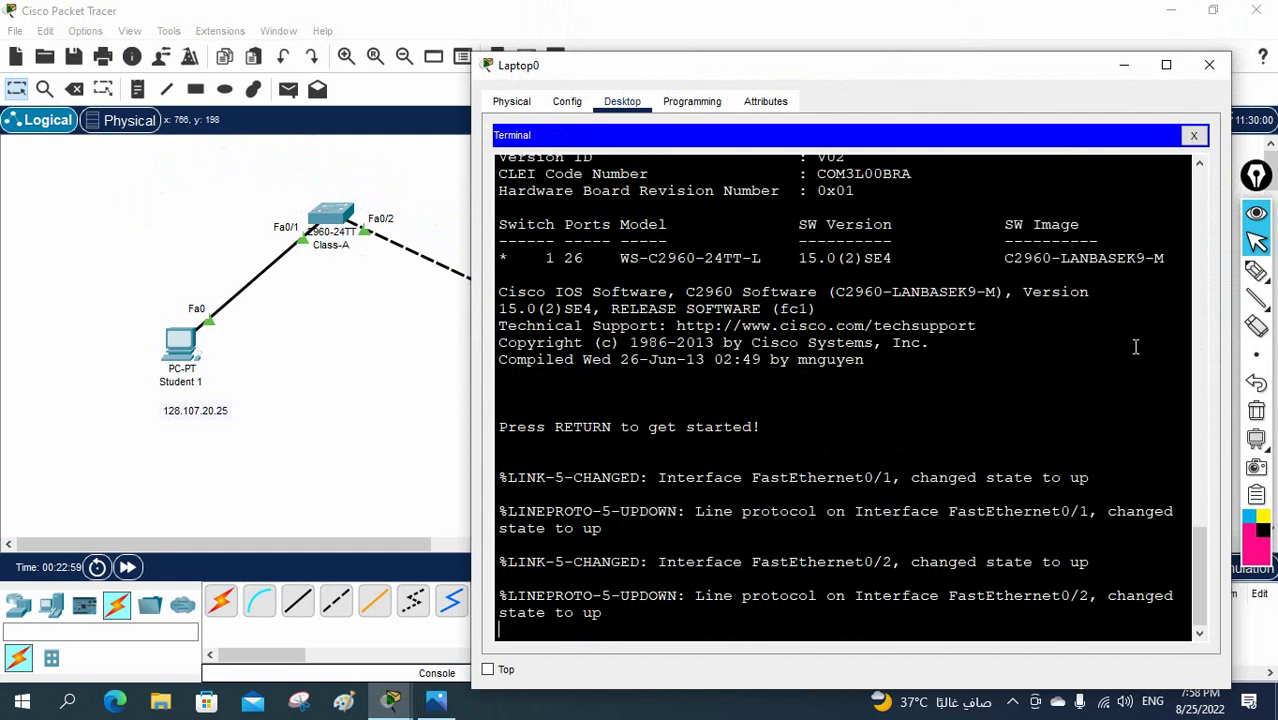
key(Return)
key(Return)
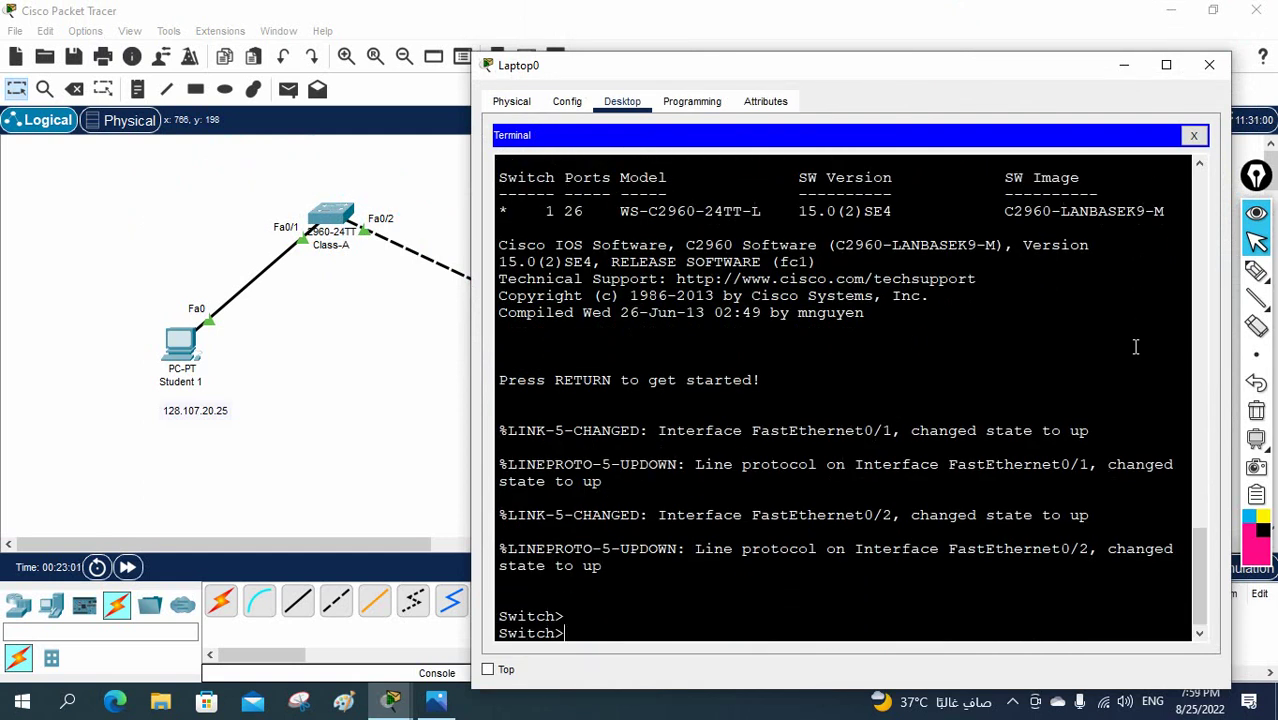
text(en)
key(Return)
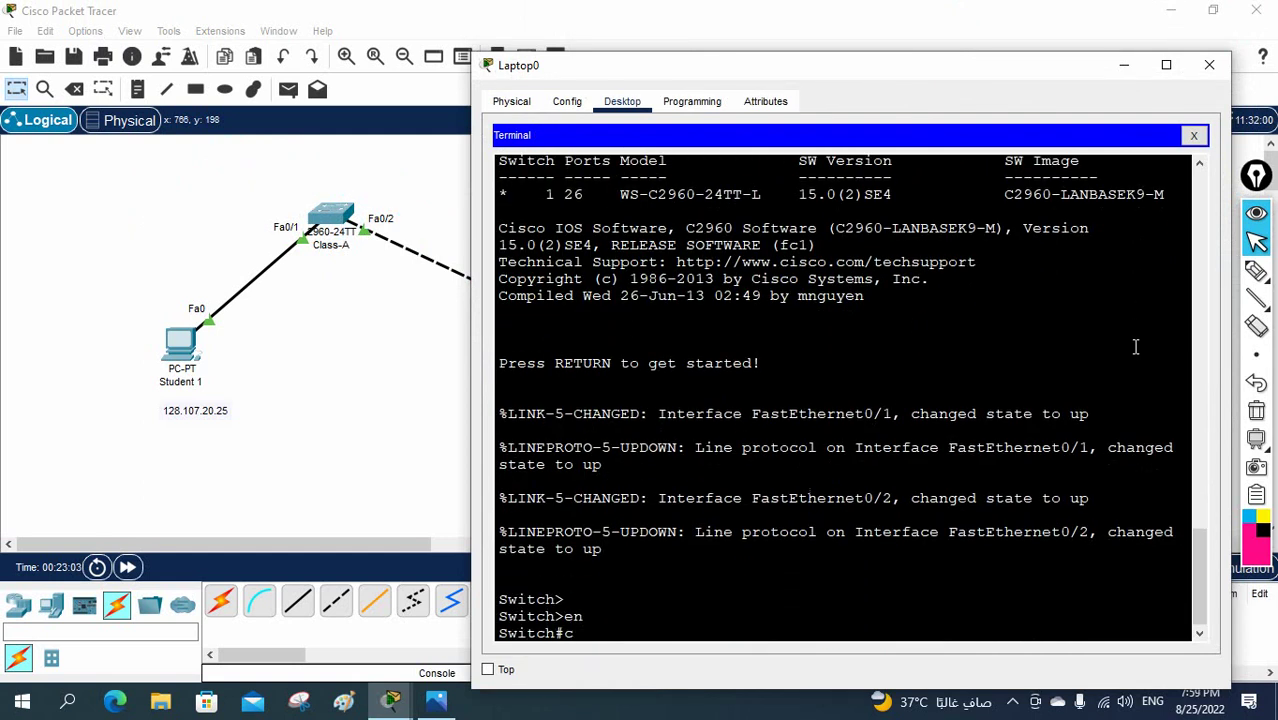
text(config t)
key(Return)
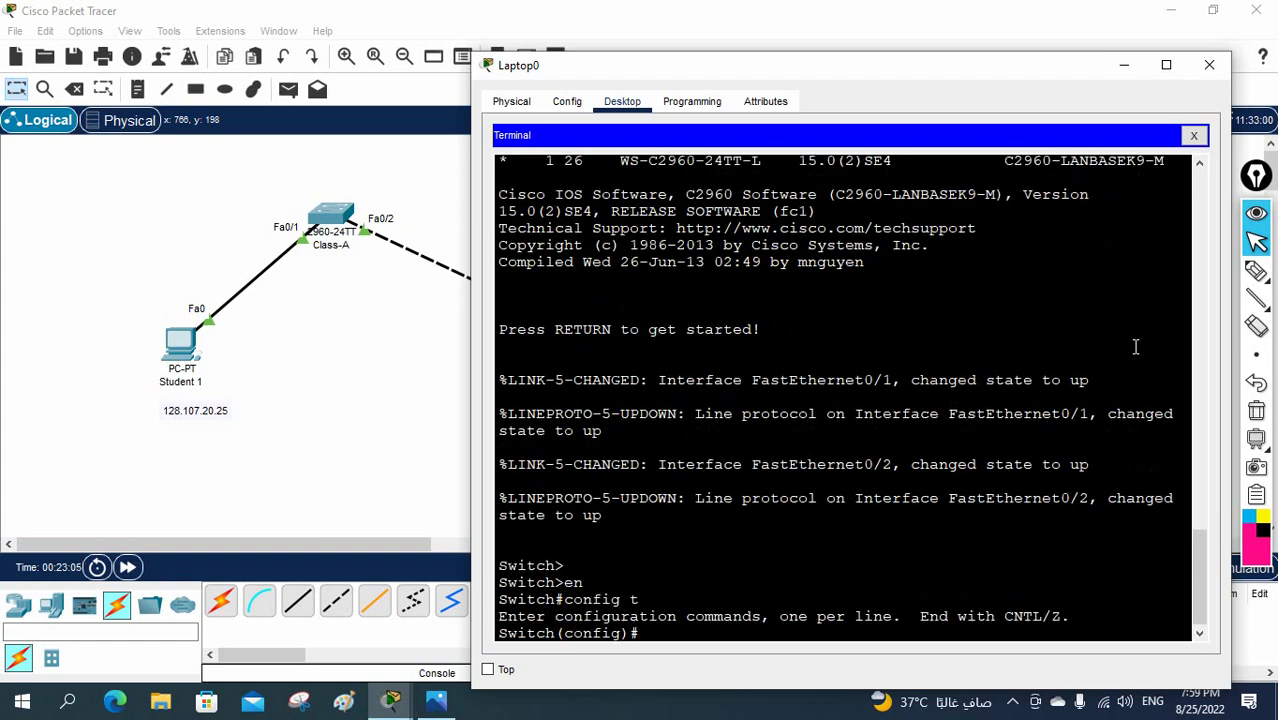
text(host)
key(Tab)
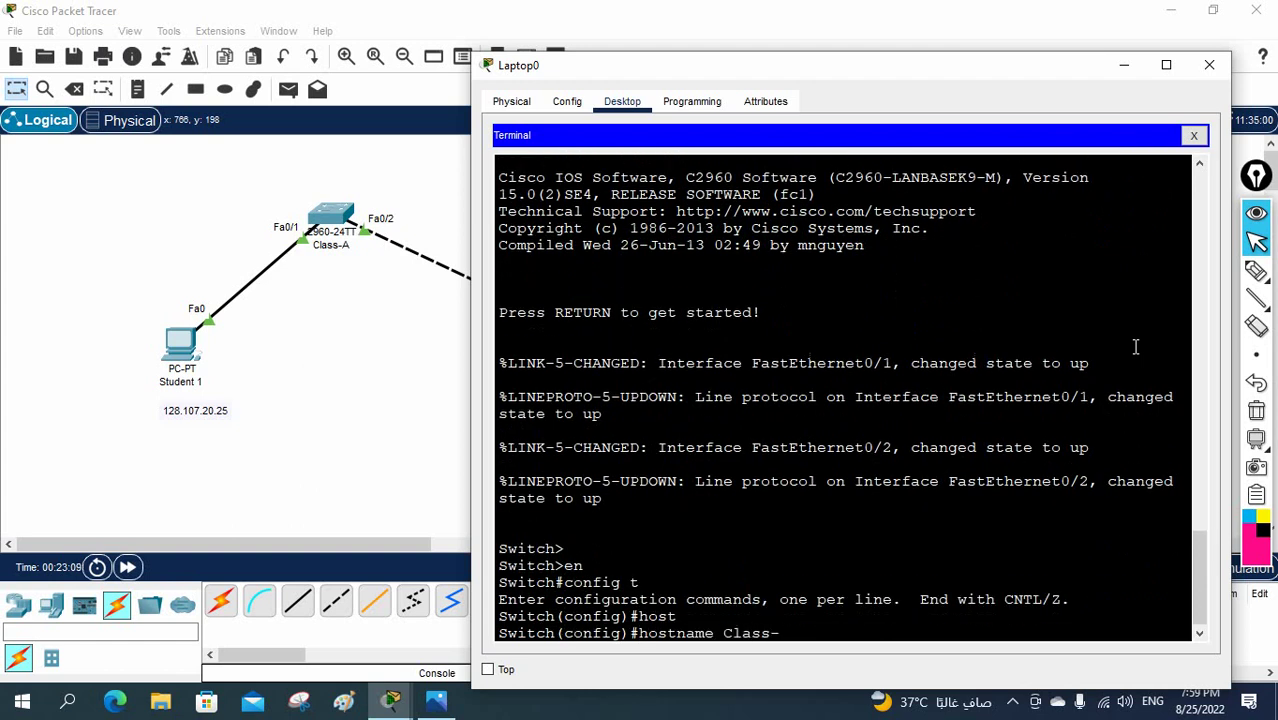
text(Class-B)
key(Return)
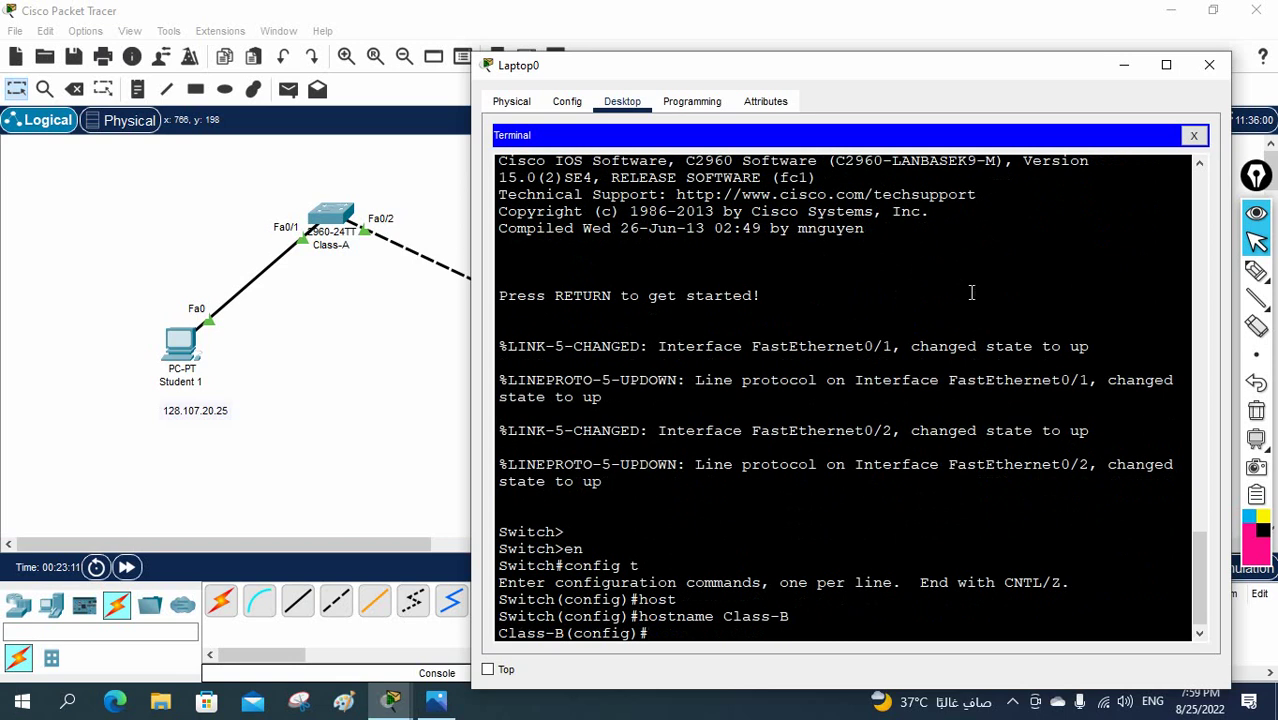
Check the addressing table, then assign interface VLAN 1 the address 128.107.20.15 255.255.255.0 and run no shutdown.
click(436, 700)
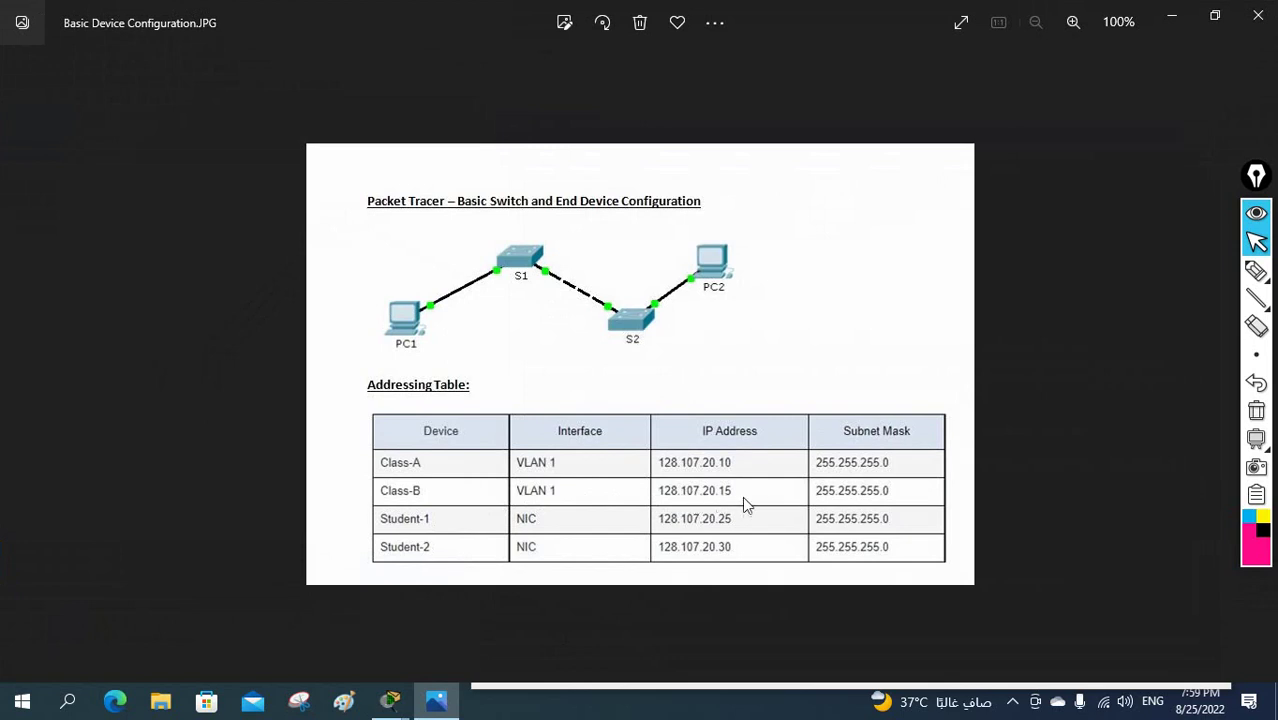
click(390, 700)
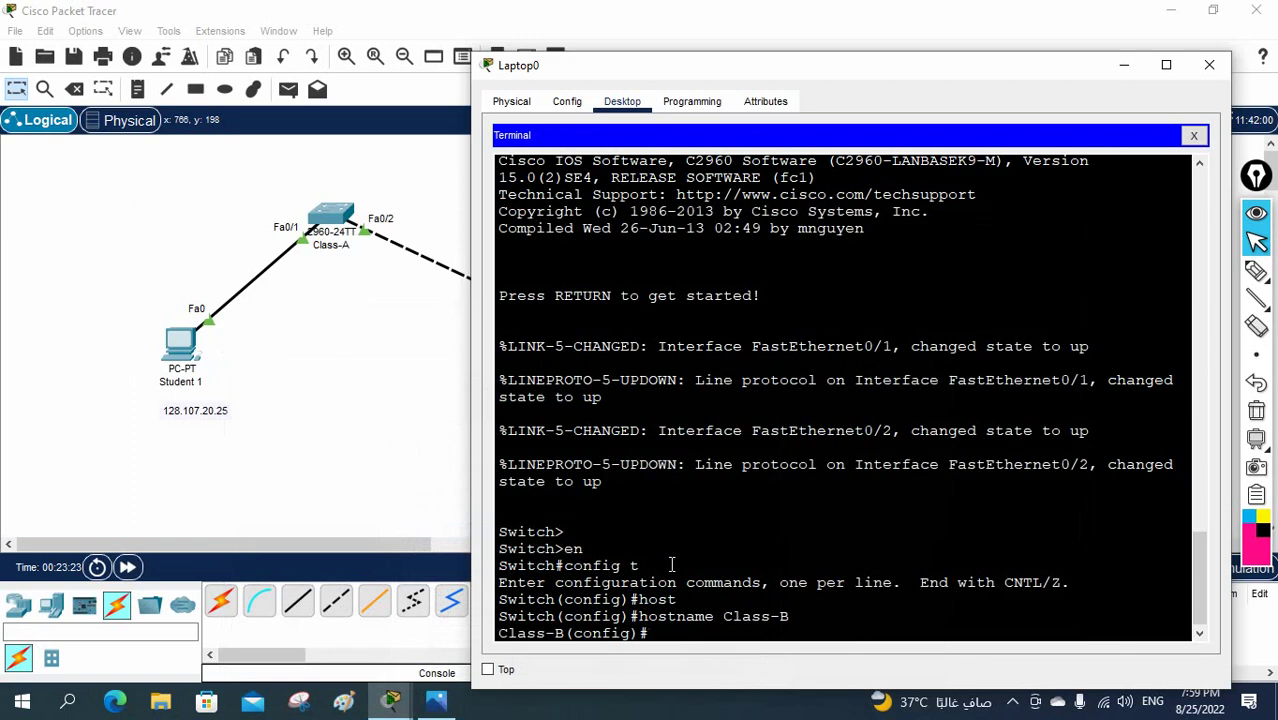
text(int vlan 1)
key(Return)
text(ip add)
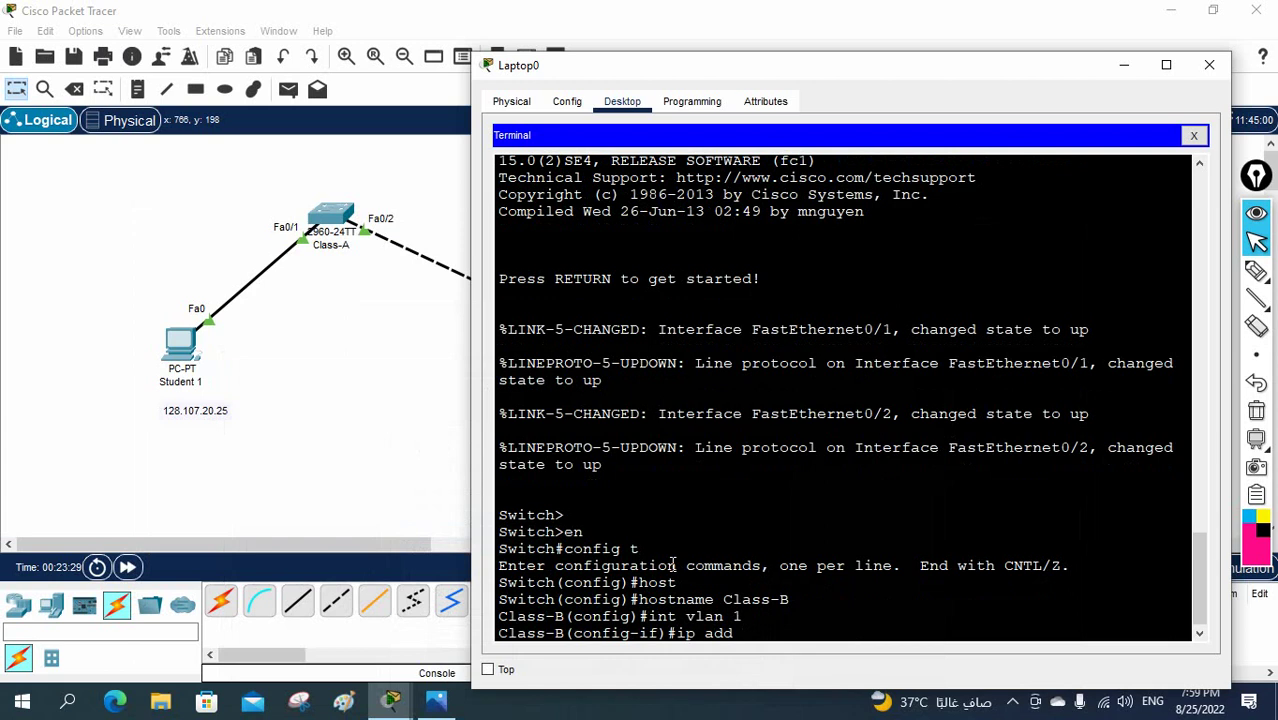
text( 128.107.20.15)
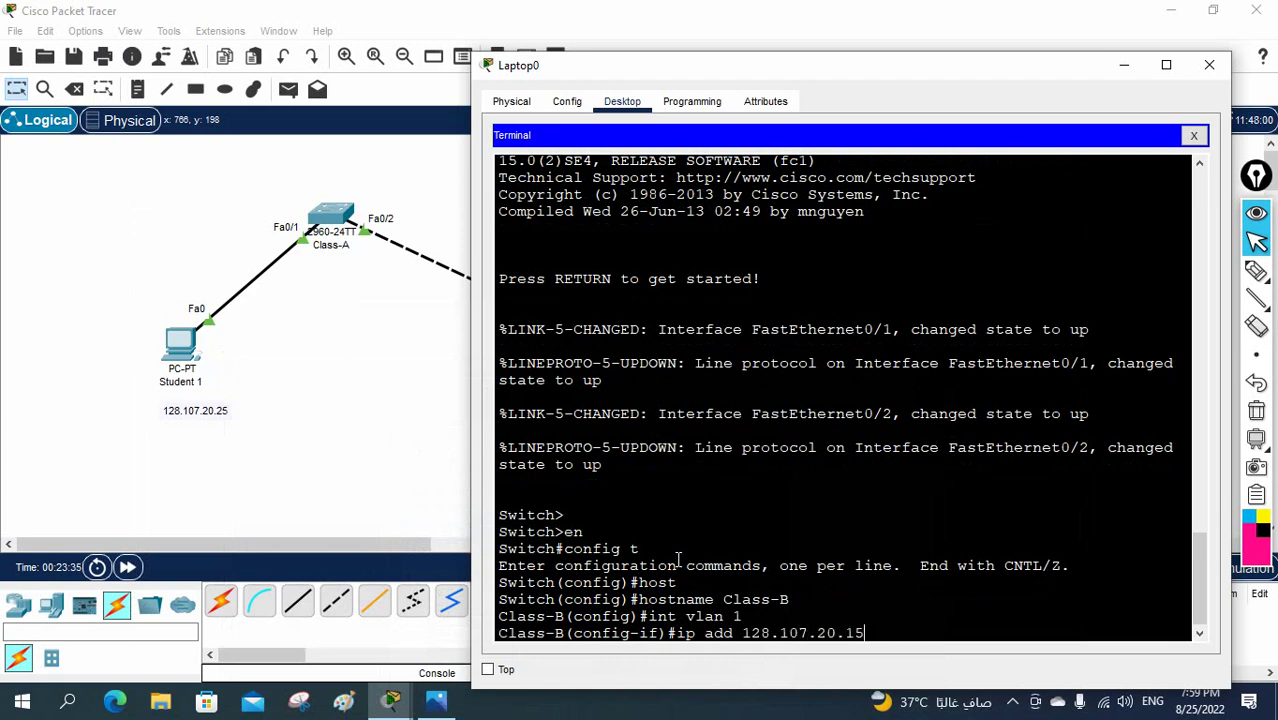
text( 255.255.255.0)
key(Return)
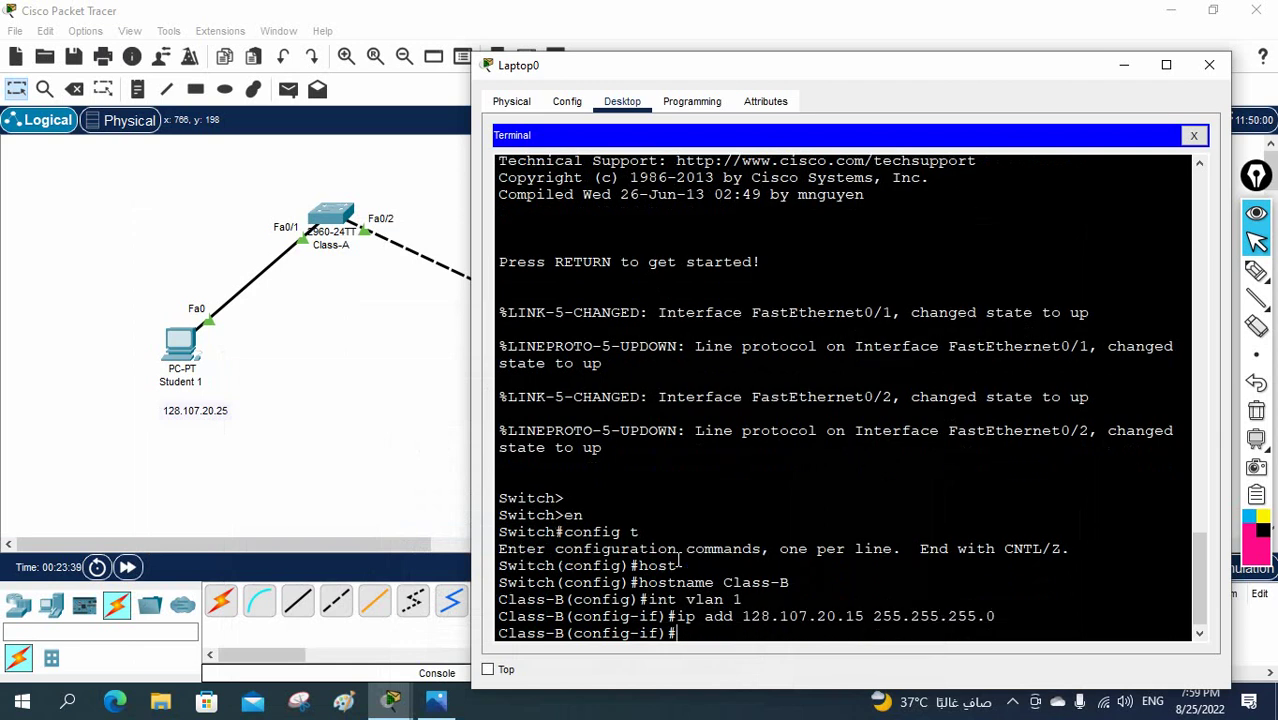
text(no sh)
key(Return)
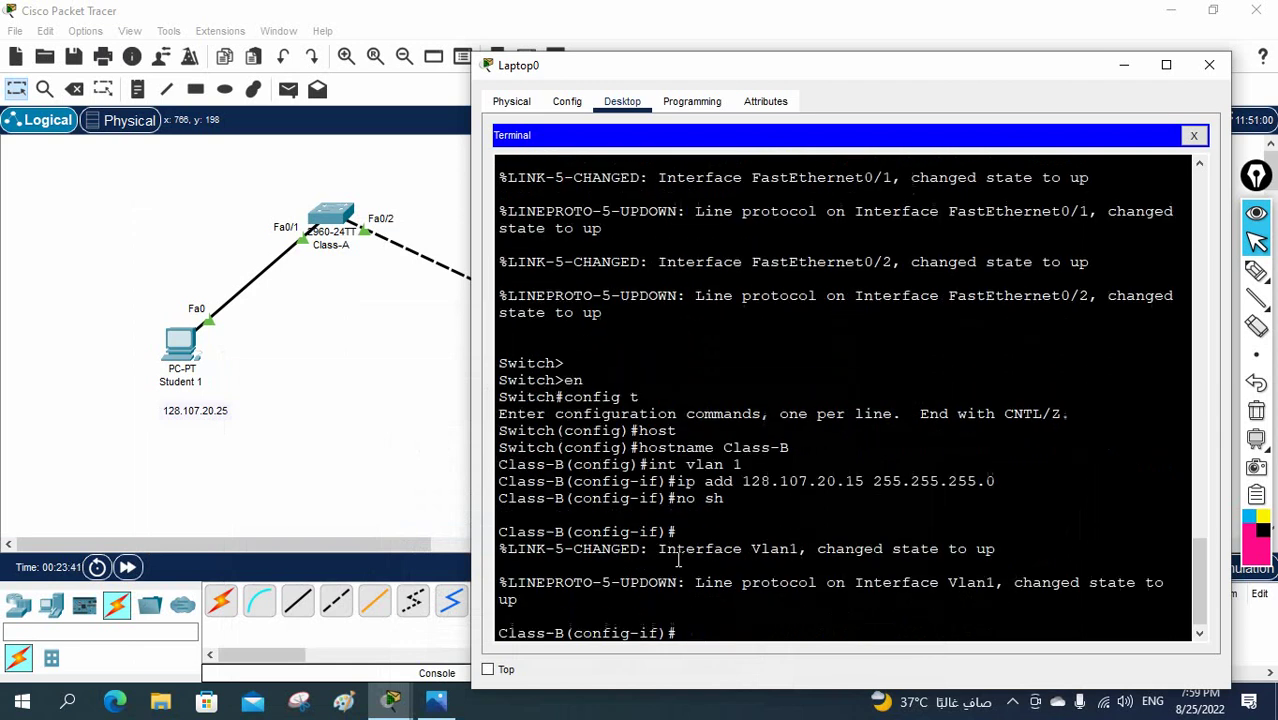
key(Return)
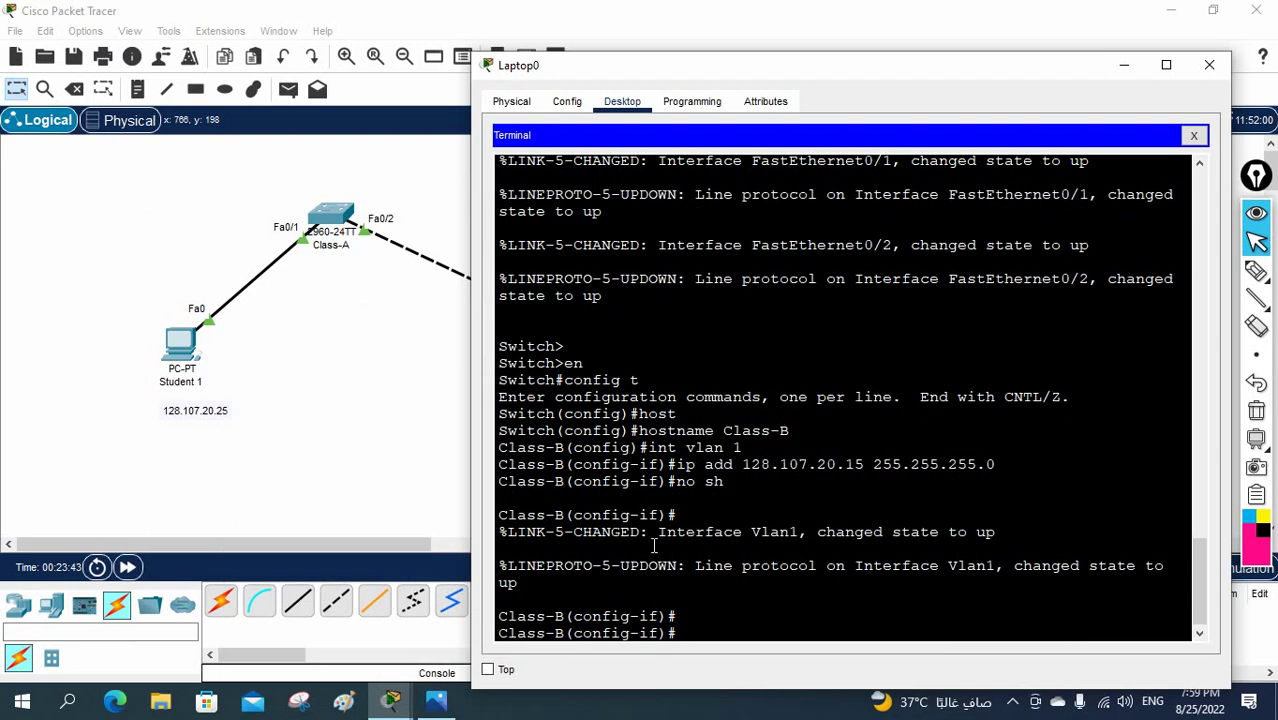
click(432, 703)
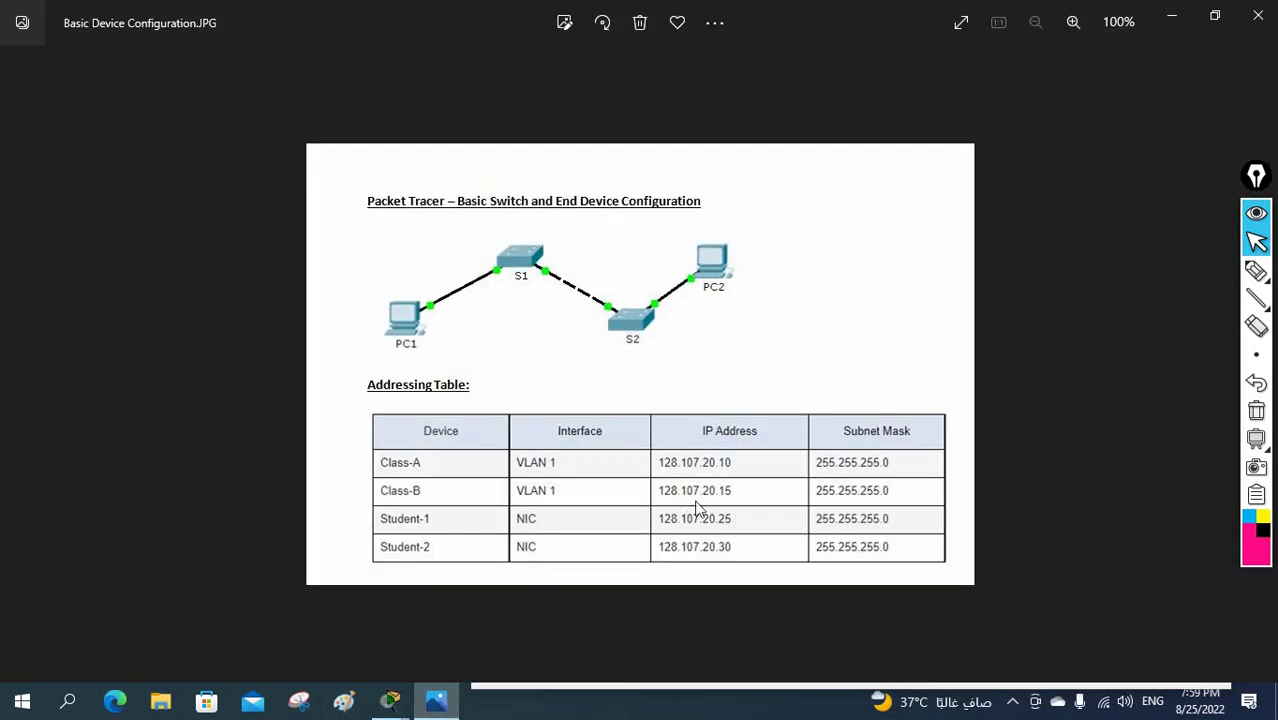
Review the addressing table, then exit configuration mode back to the privileged prompt.
click(446, 708)
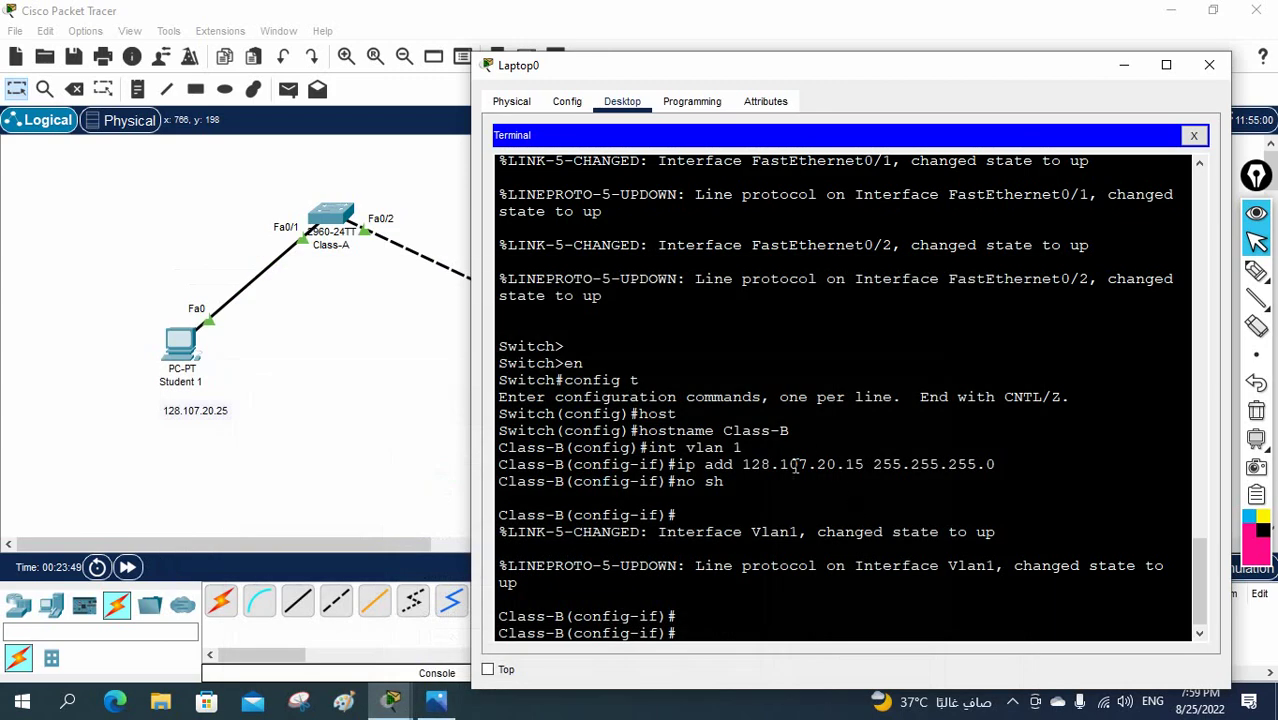
click(446, 708)
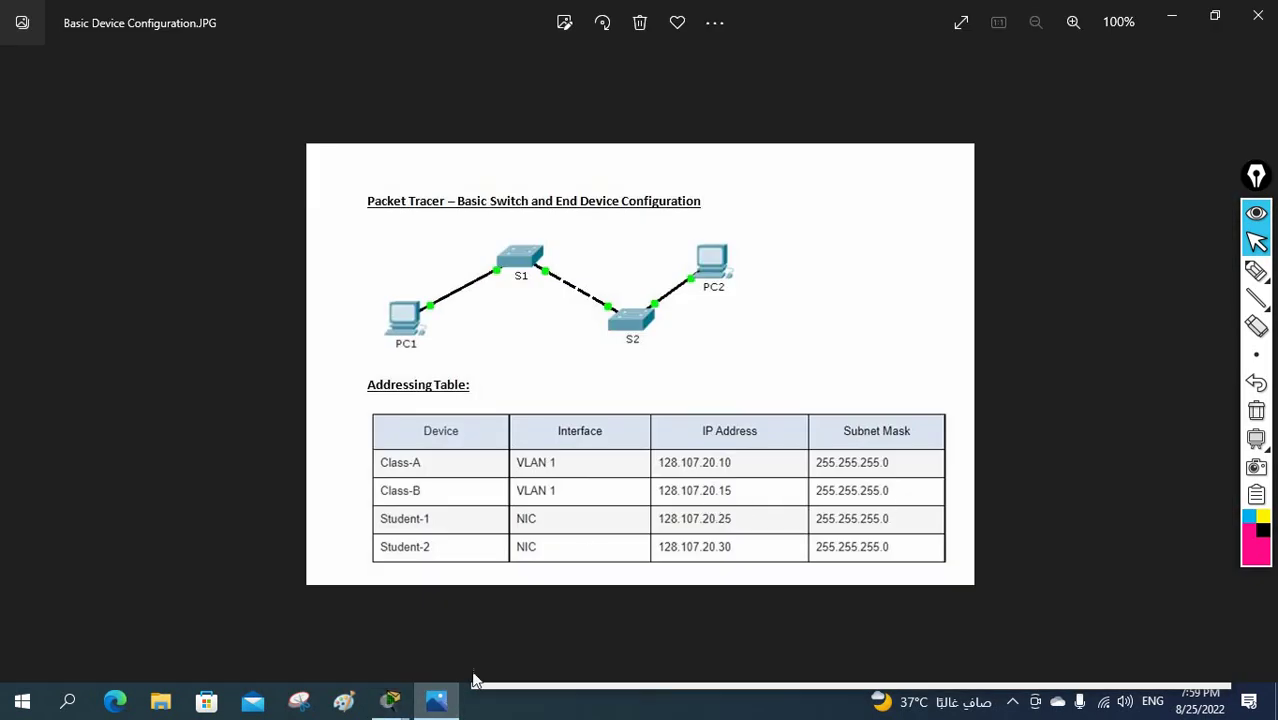
click(436, 702)
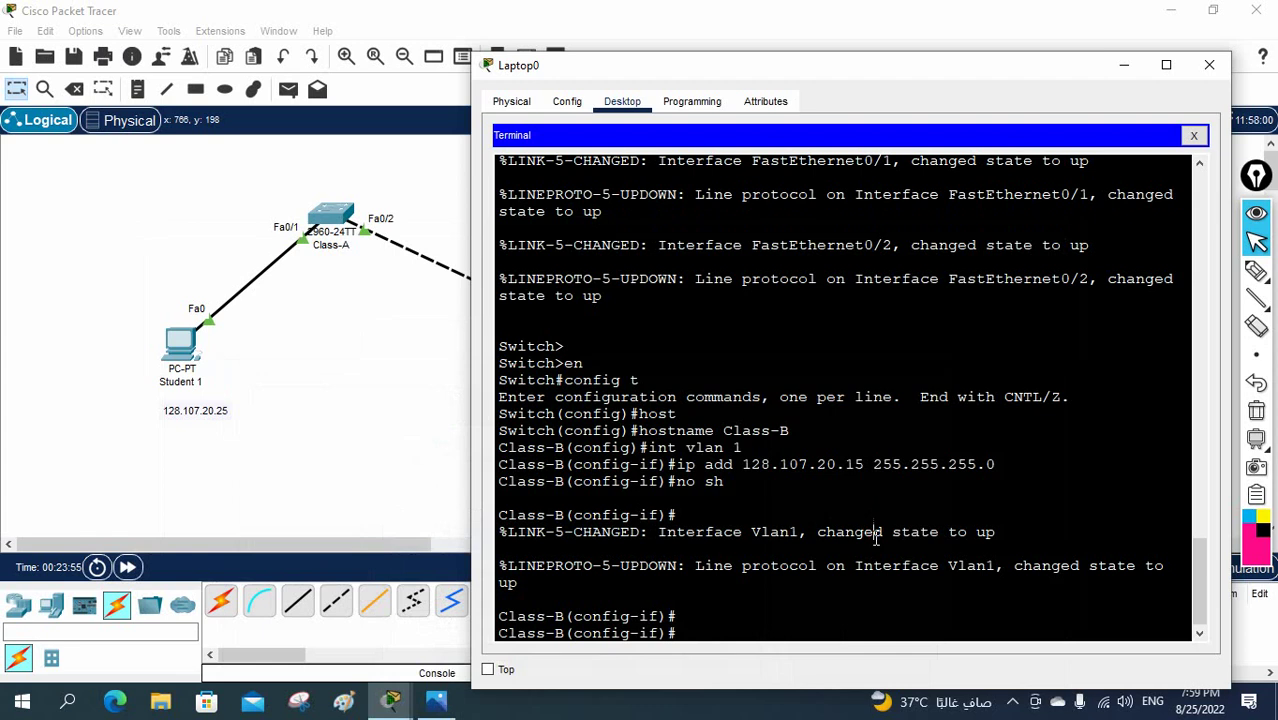
key(Return)
key(Return)
key(Return)
text(ex)
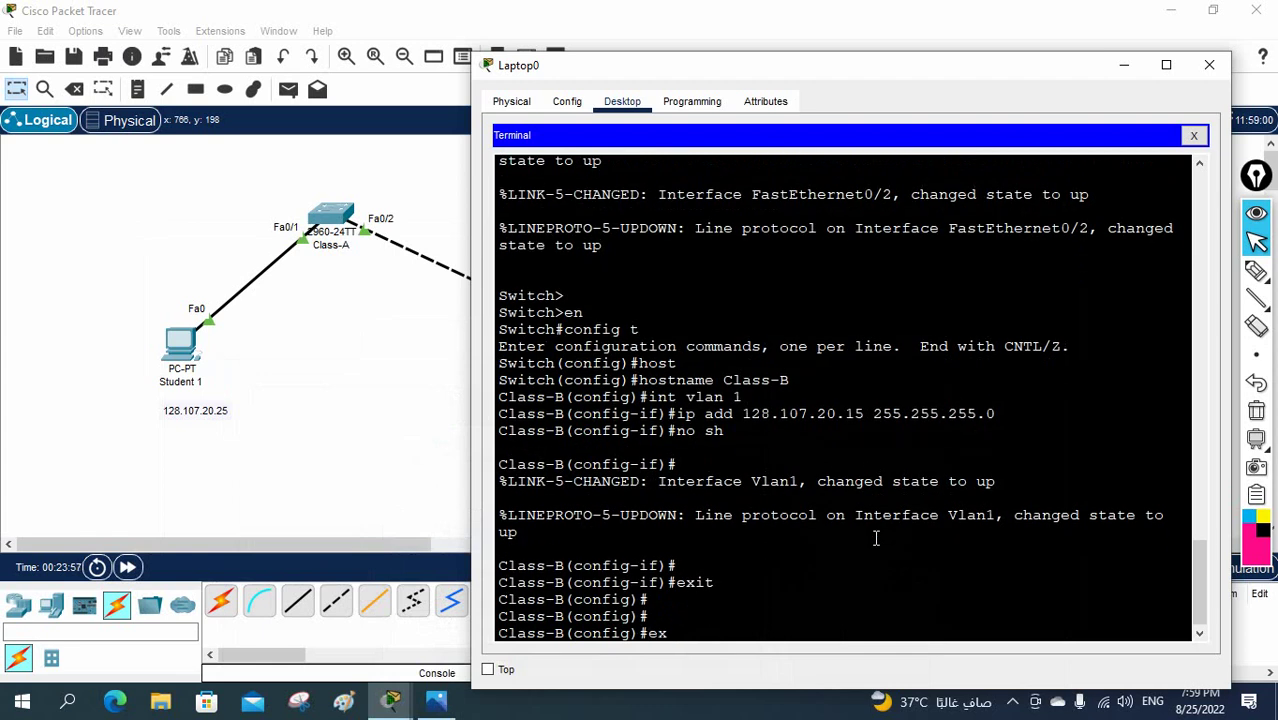
text(it)
key(Return)
Save Class-B's configuration with wr and confirm with sh ip int br that Vlan1 is up at 128.107.20.15.
key(Return)
text(wr)
key(Return)
key(Return)
key(Return)
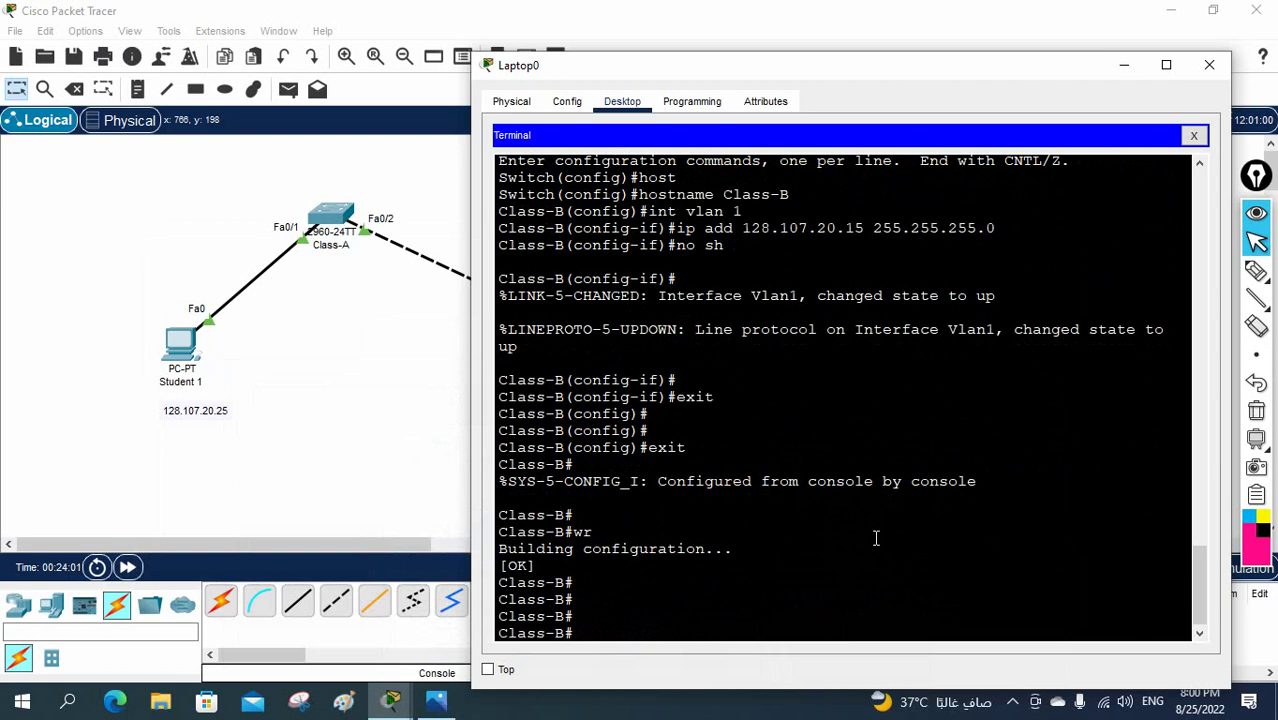
text(sh ip int br)
key(Return)
key(Return)
key(Return)
key(Return)
key(Return)
key(Return)
key(Return)
key(Return)
key(Return)
key(Return)
key(Return)
key(Return)
key(Return)
key(Return)
key(Return)
key(Return)
key(Return)
key(Return)
key(Return)
key(Return)
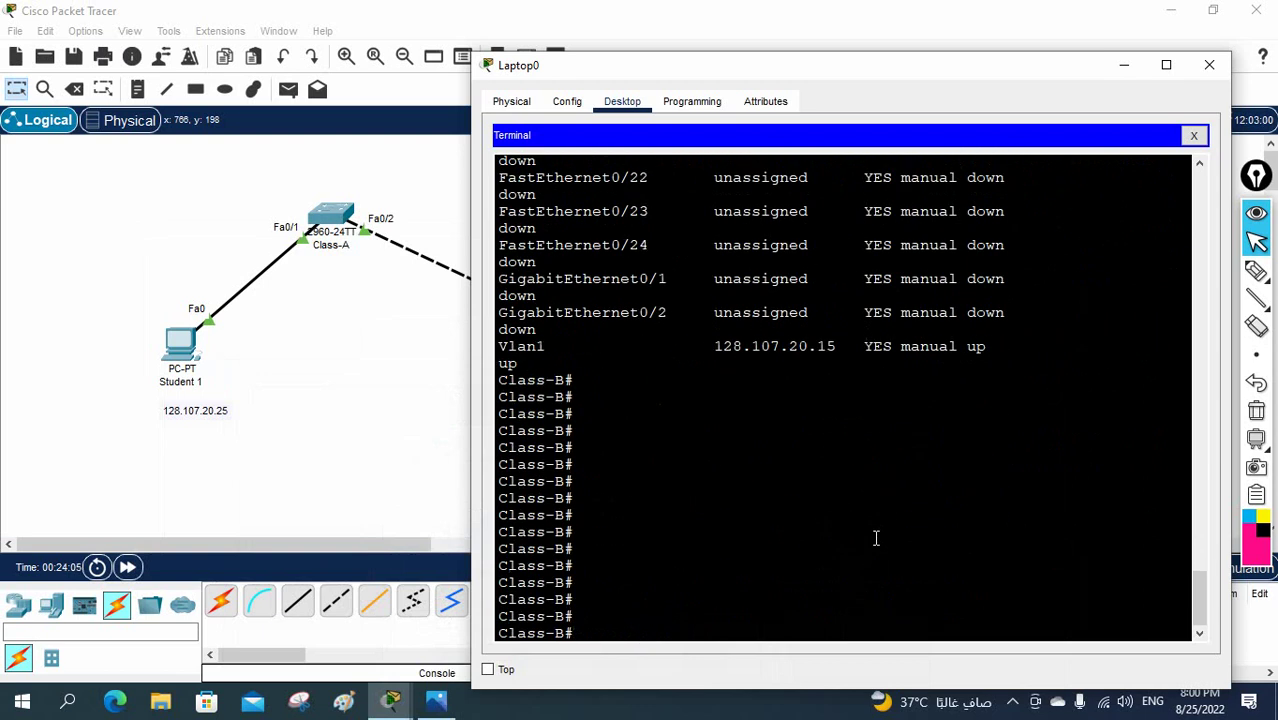
drag(992, 346, 498, 348)
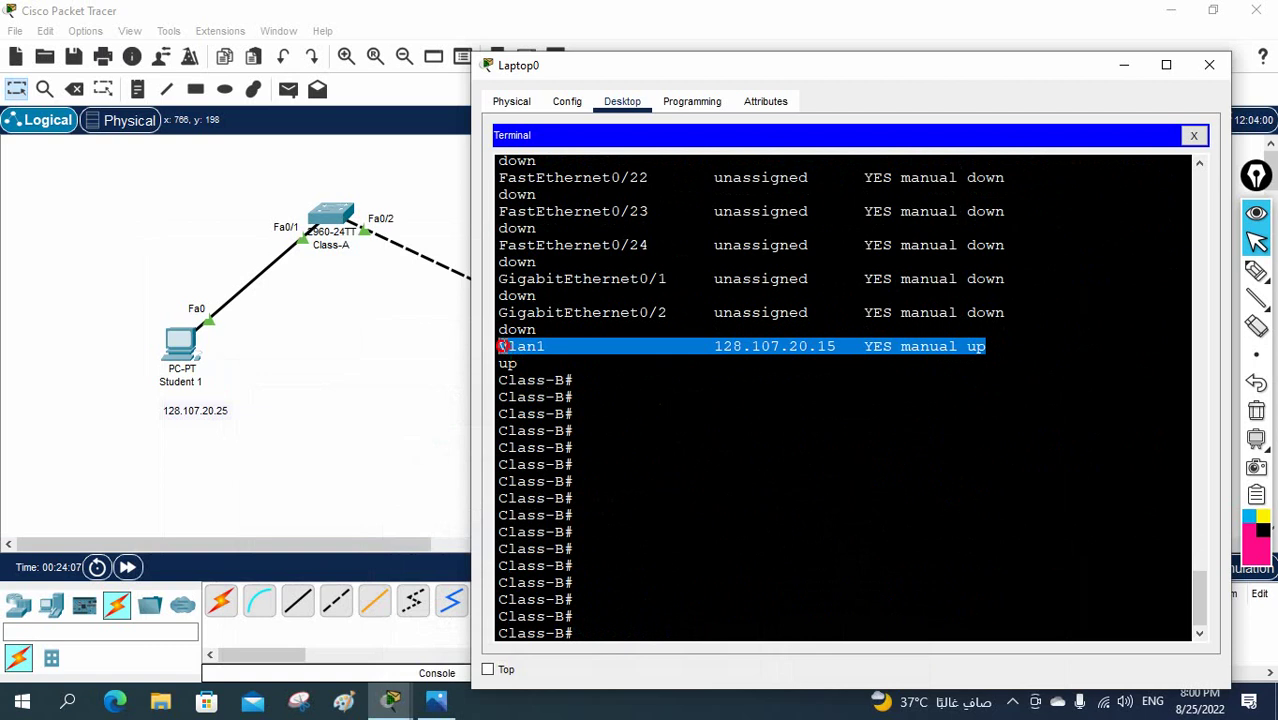
click(1124, 65)
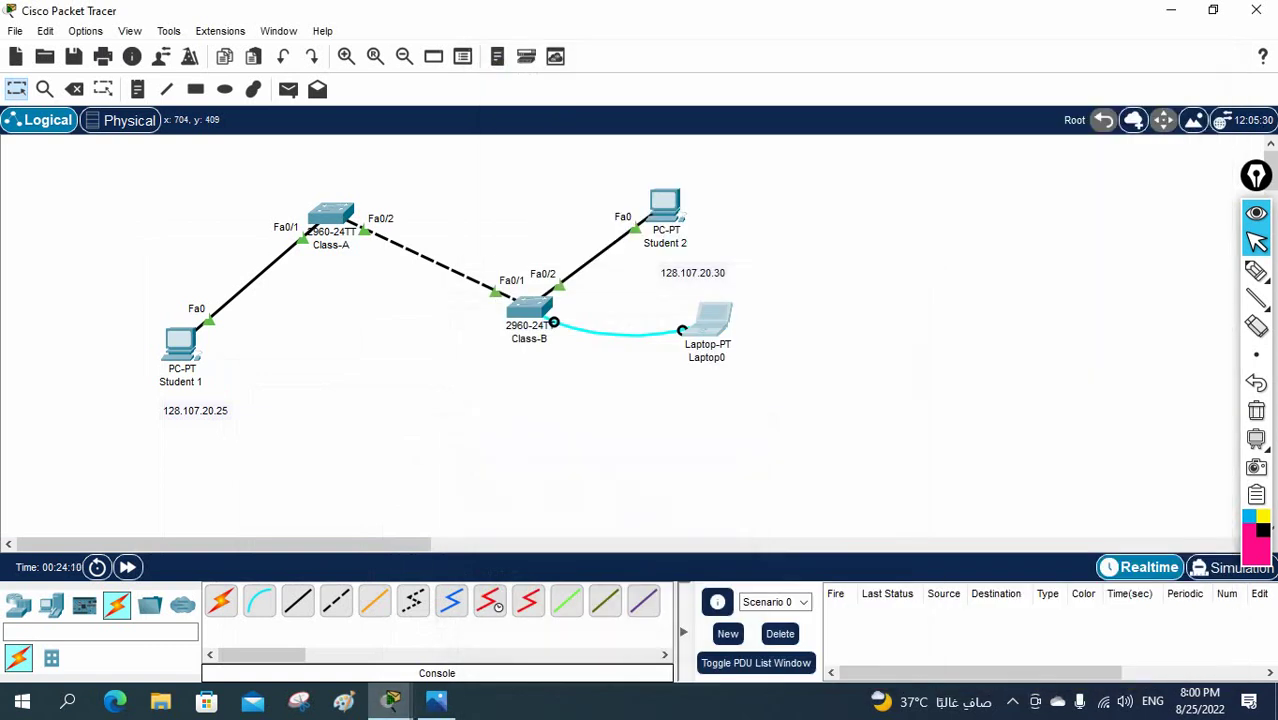
From Student 1's Command Prompt, run ping 128.107.20.30 and confirm four replies with 0% loss.
click(182, 343)
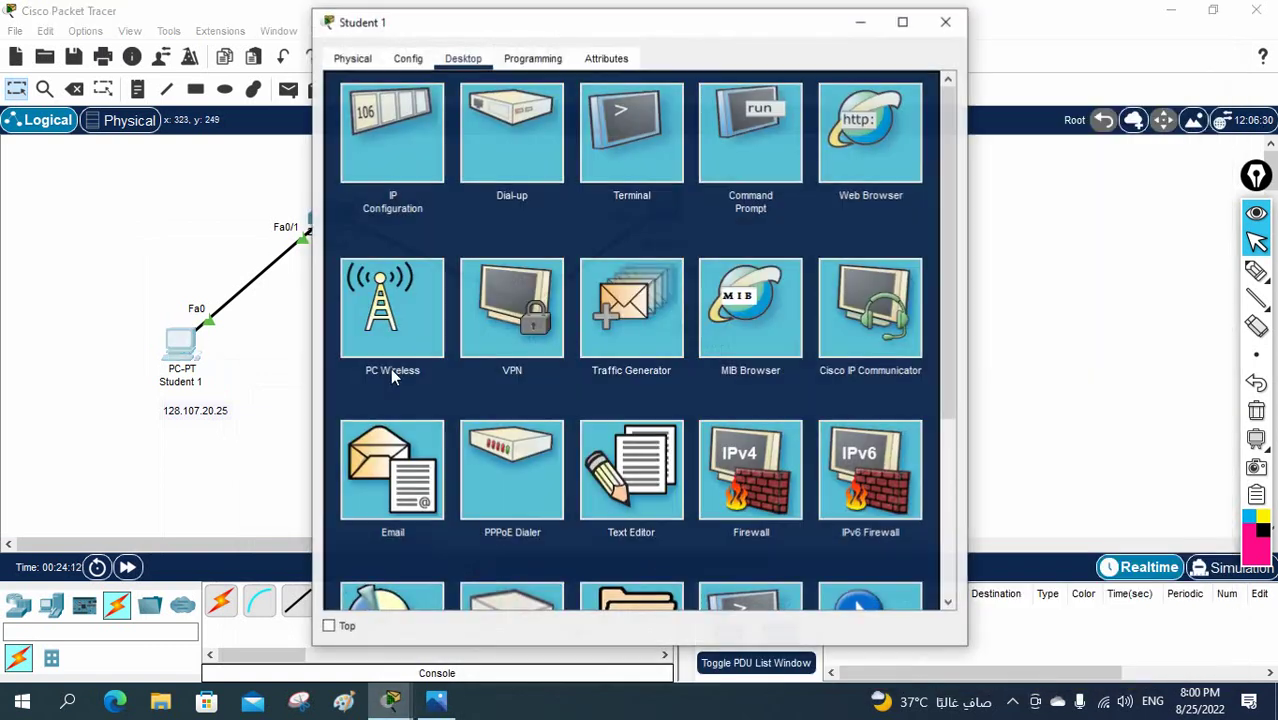
click(790, 152)
text(p)
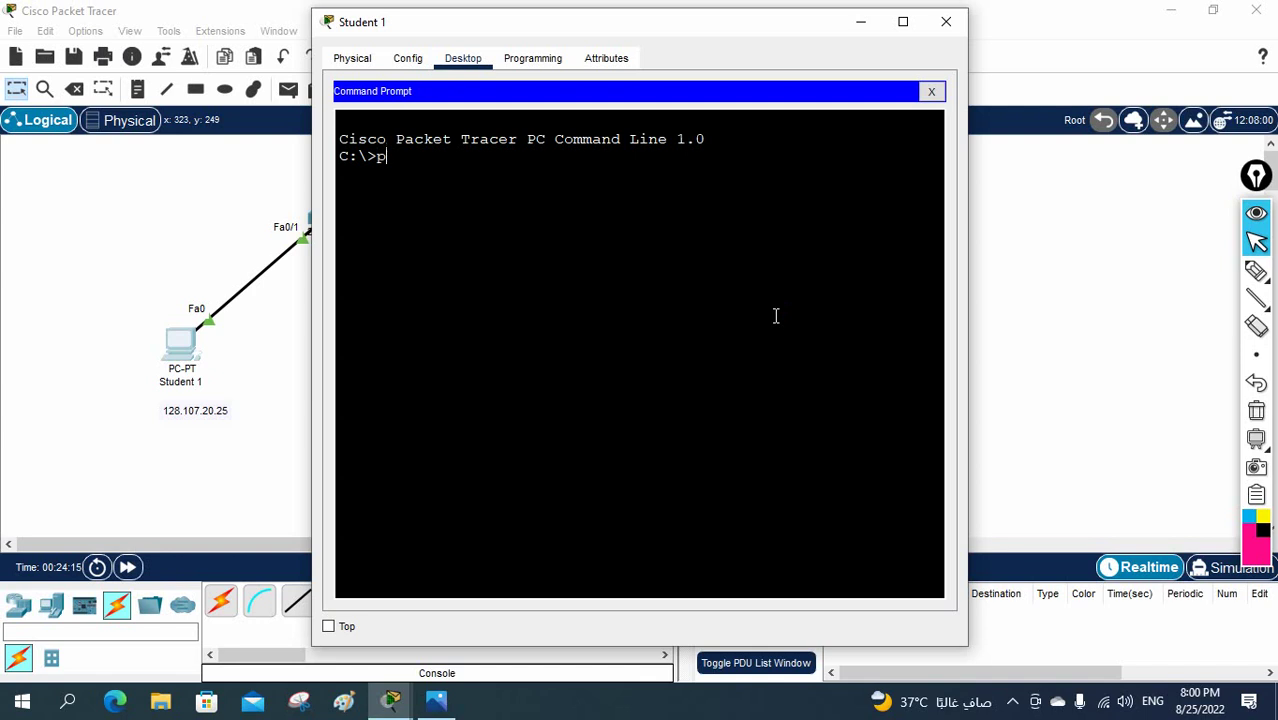
text(ing 128.107.20)
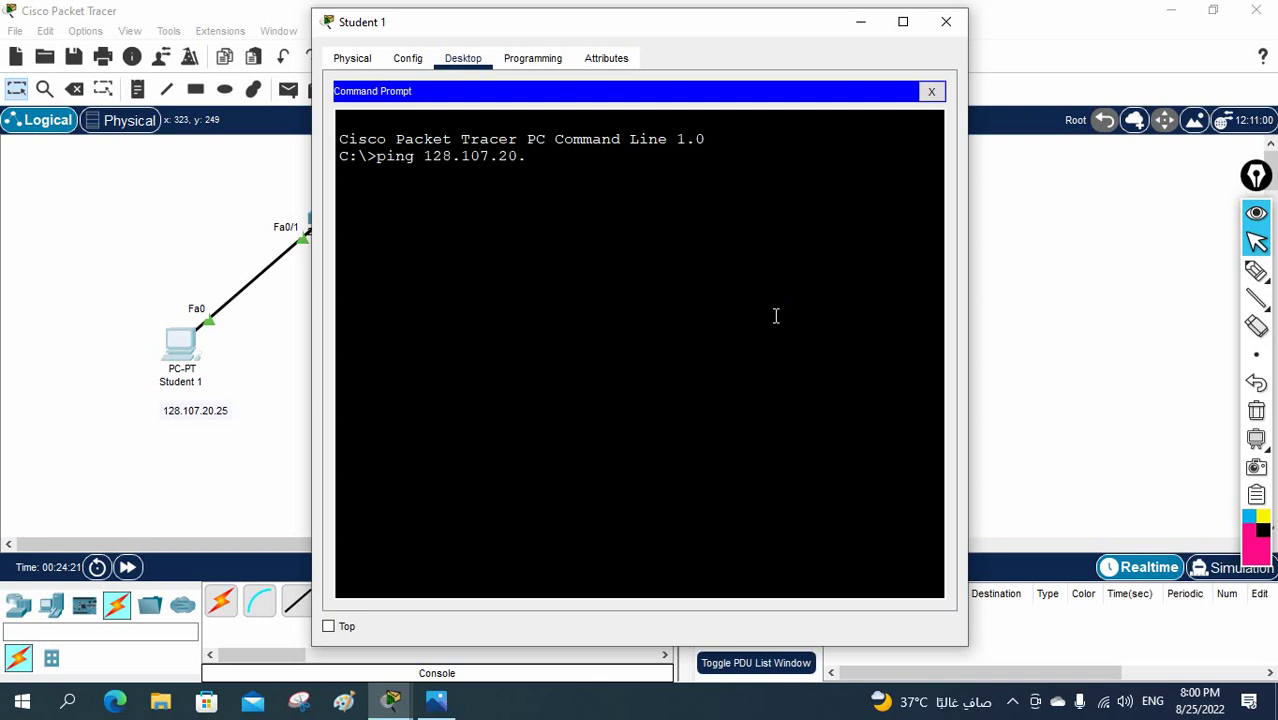
text(.)
drag(593, 32, 652, 107)
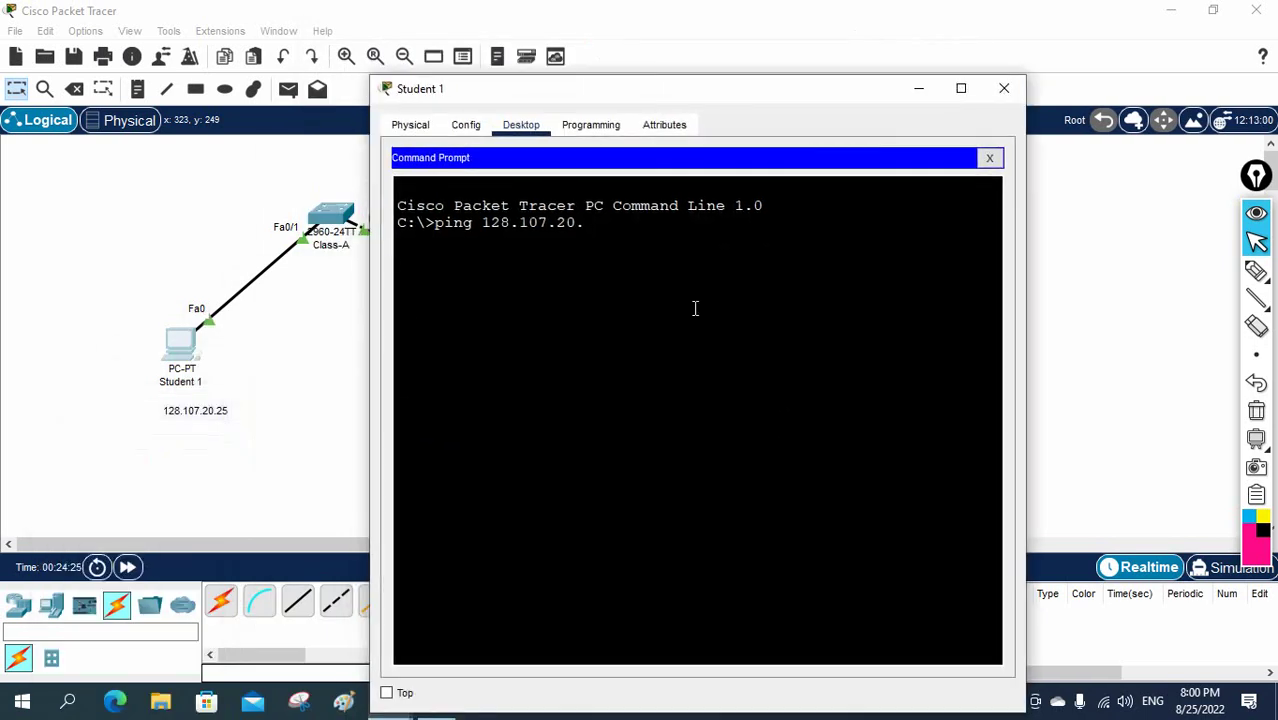
key(Return)
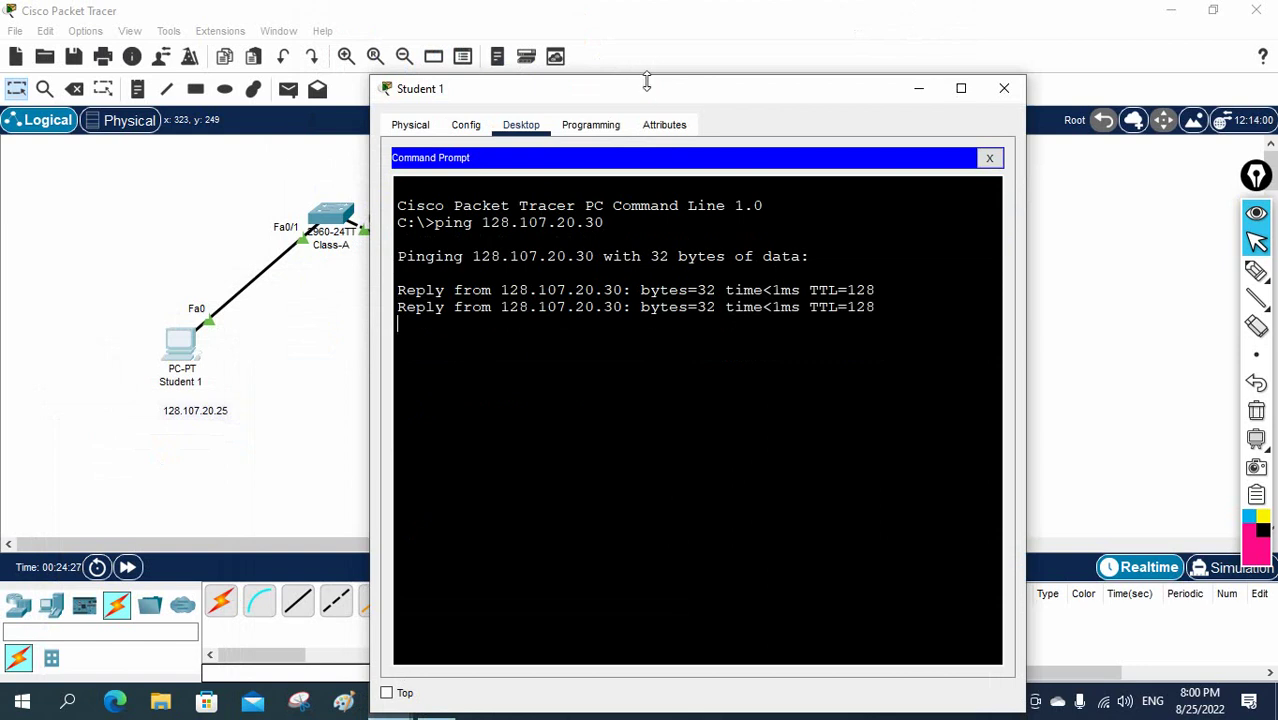
drag(647, 82, 993, 326)
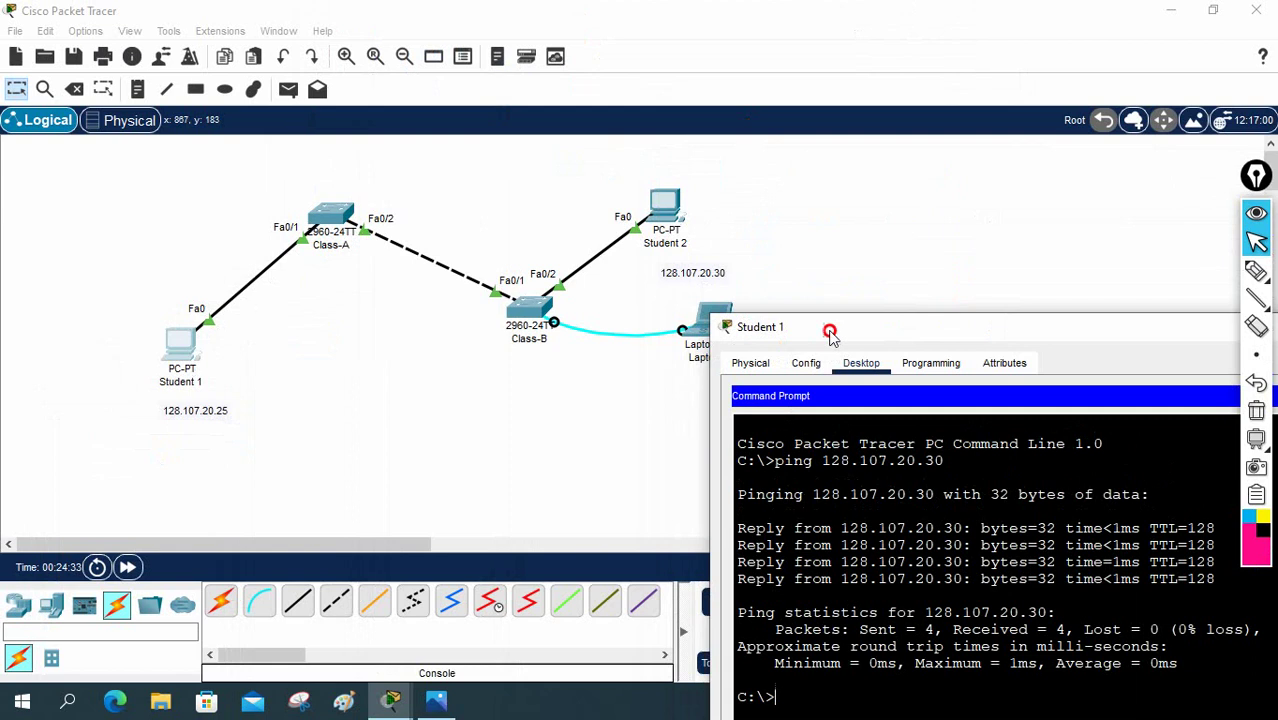
drag(830, 327, 773, 124)
click(436, 700)
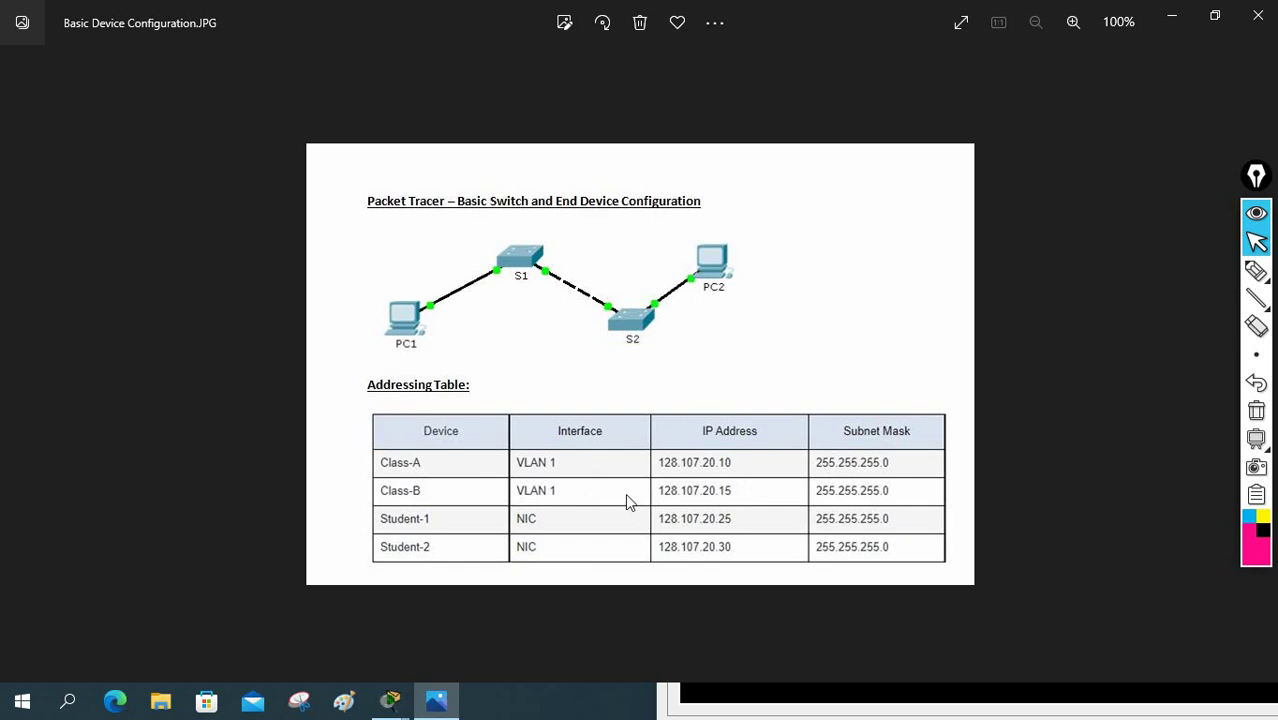
Minimize the addressing table viewer and the Student 1 window so the two-switch topology shows.
click(1171, 20)
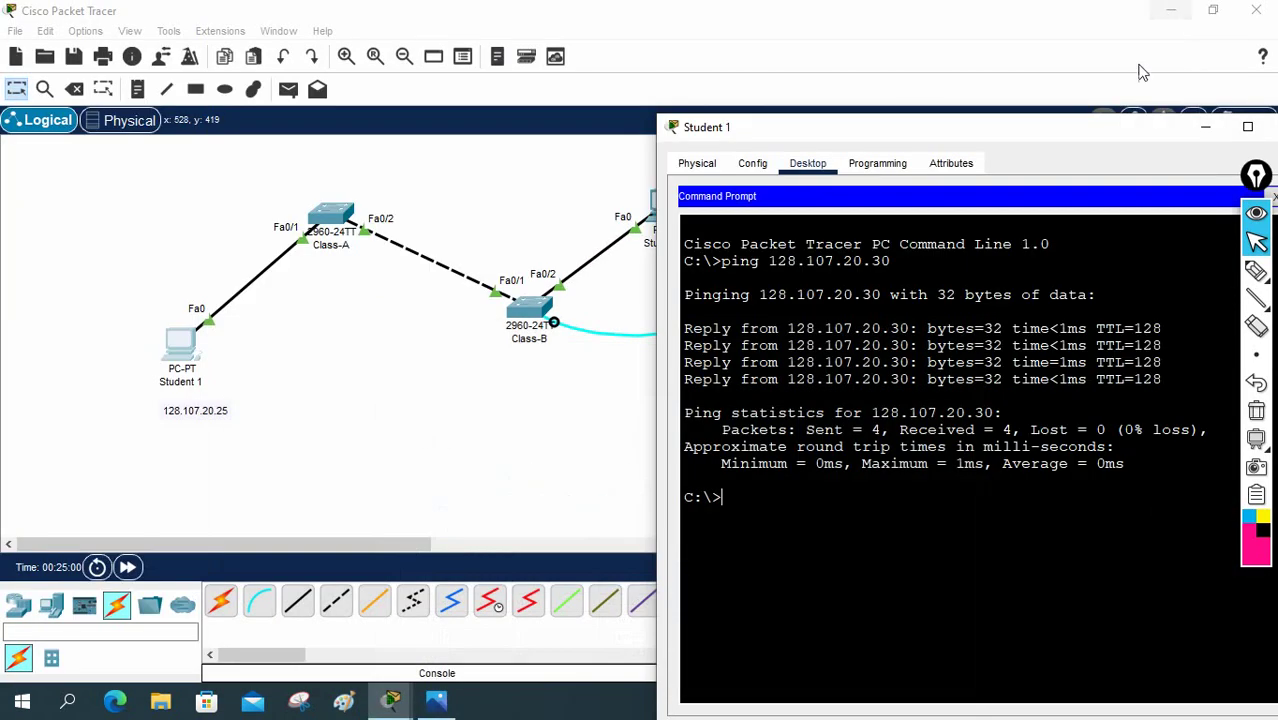
drag(1013, 130, 779, 134)
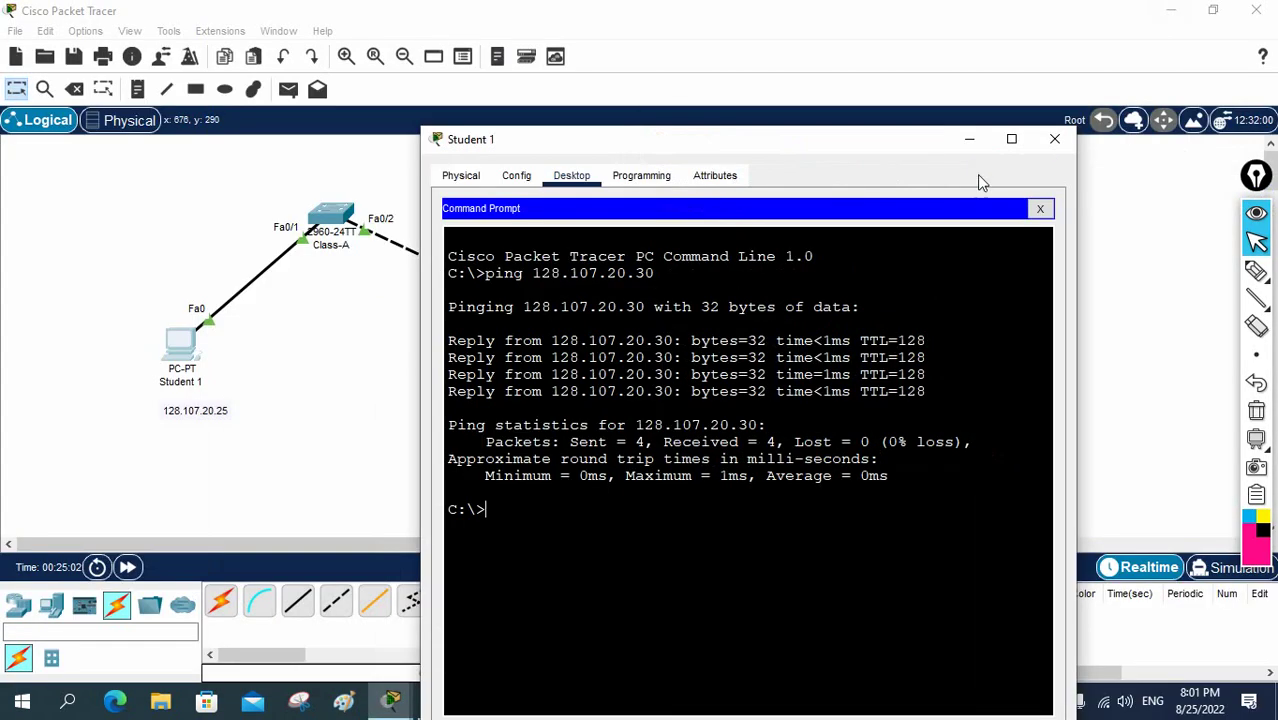
click(966, 140)
click(941, 302)
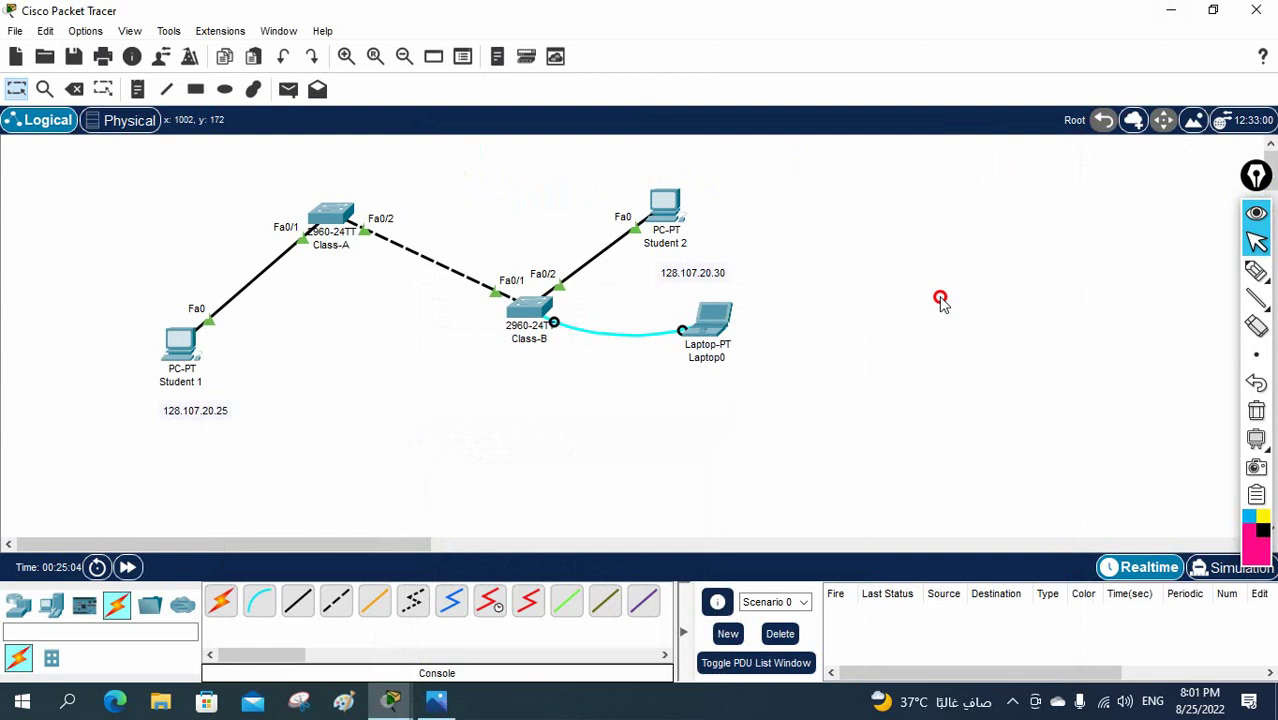